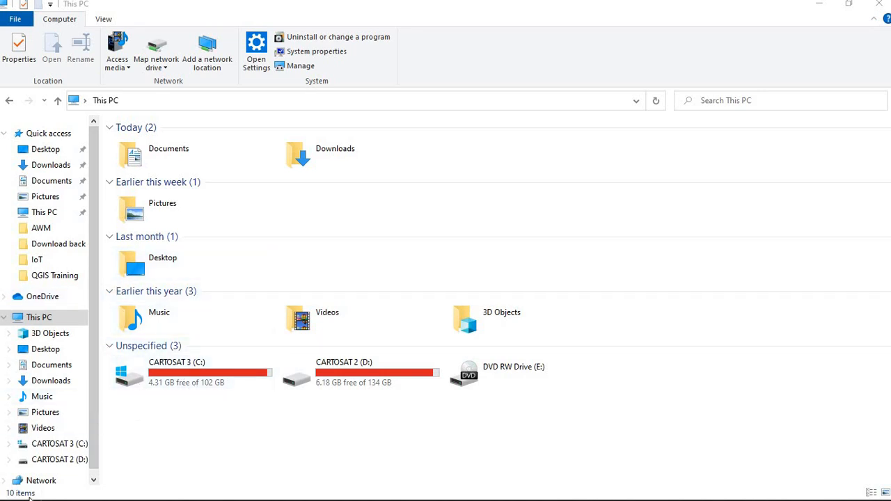
# Switch to QGIS and start a new empty project.
pyautogui.moveTo(29, 496)
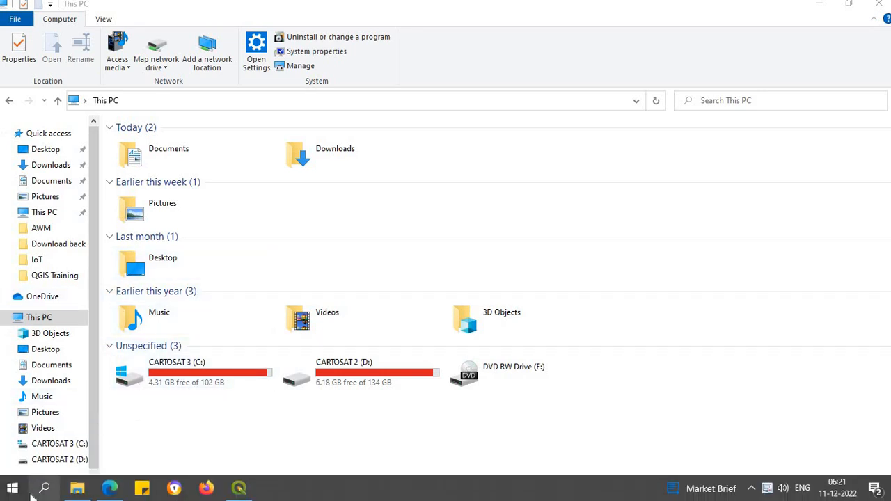
pyautogui.click(239, 491)
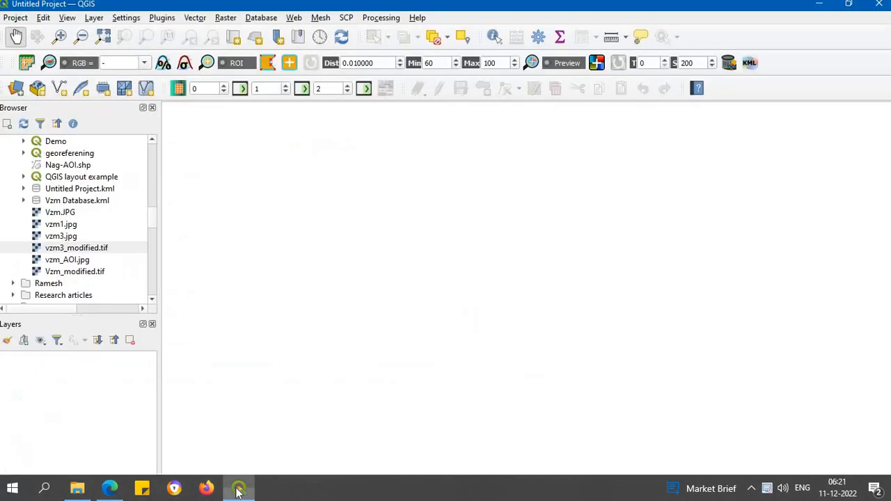
pyautogui.click(16, 21)
pyautogui.click(23, 35)
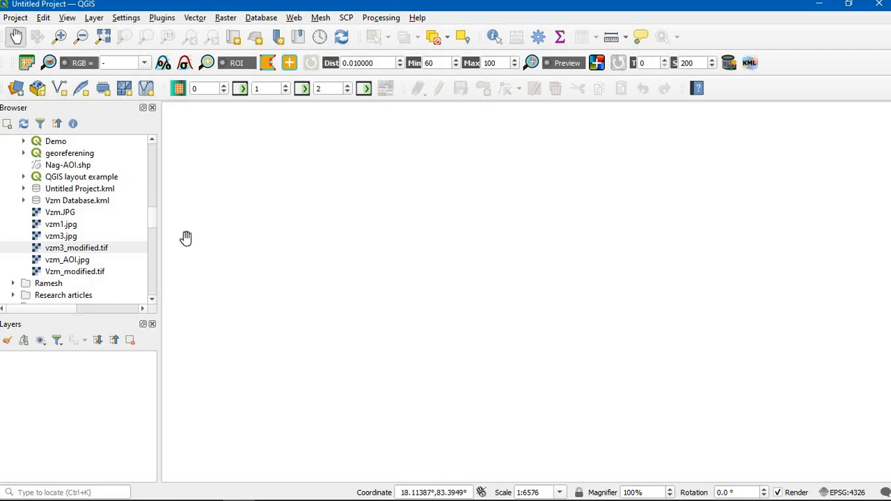
# Add the raster vzm3_modified.tif from the QGIS Training folder on drive D as a layer.
pyautogui.click(94, 19)
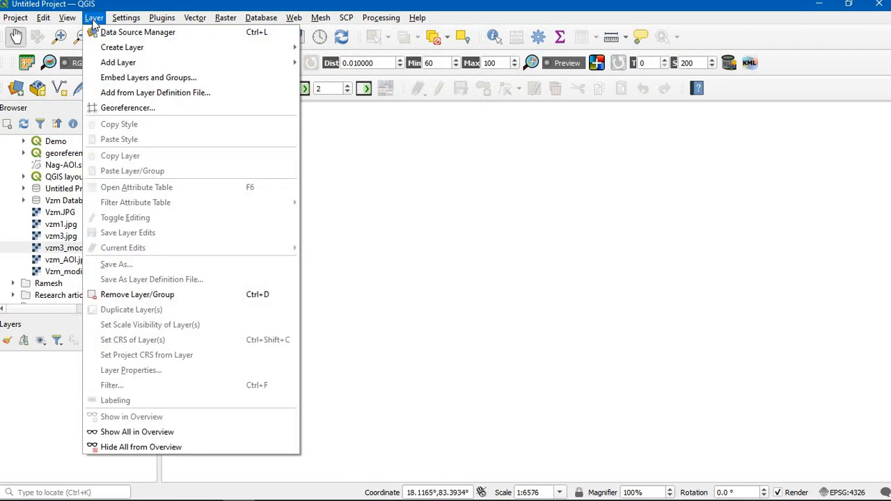
pyautogui.moveTo(107, 70)
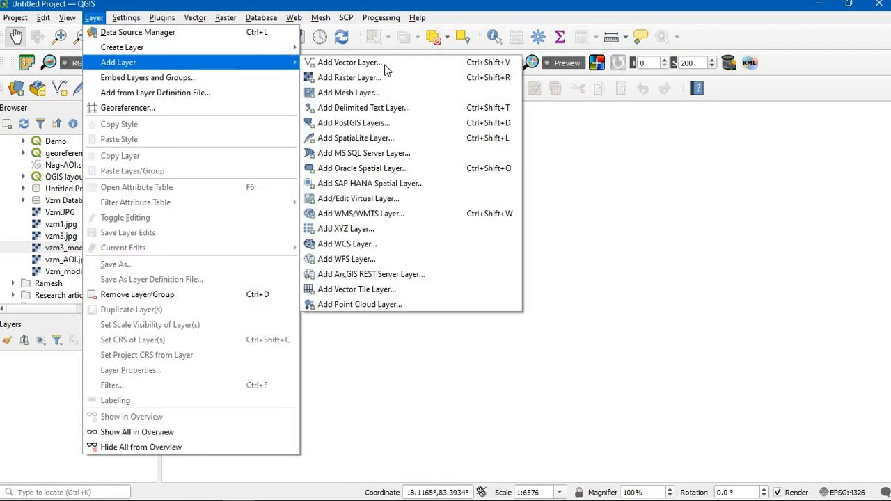
pyautogui.click(406, 81)
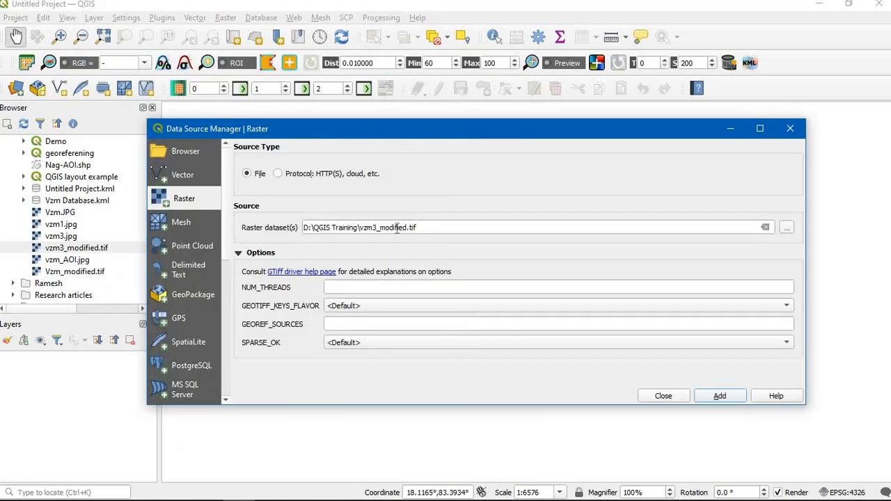
pyautogui.click(787, 228)
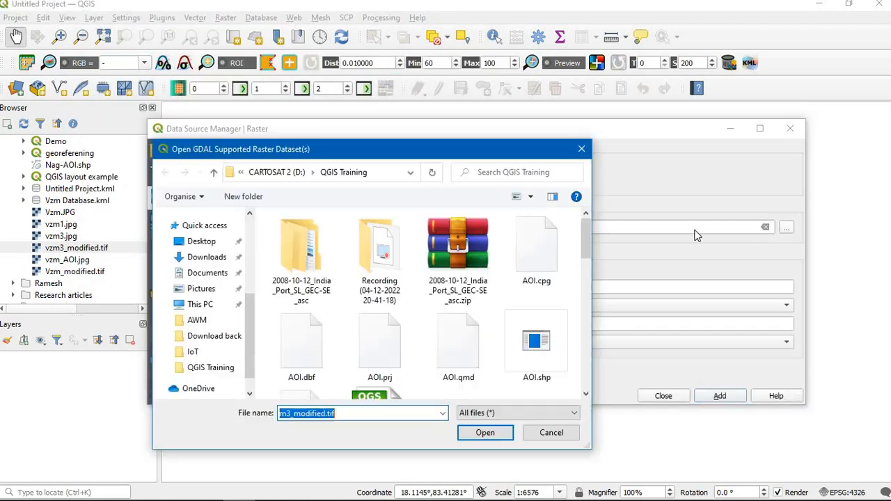
pyautogui.scroll(-10, 463, 250)
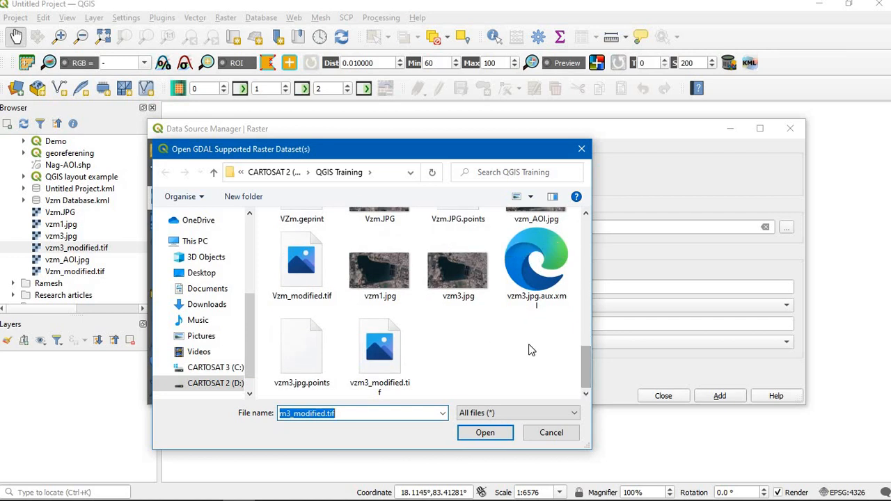
pyautogui.click(392, 358)
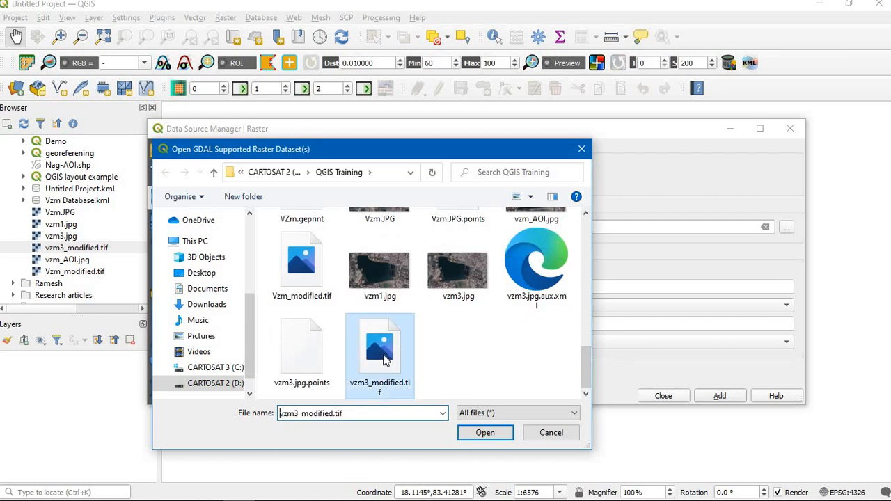
pyautogui.click(485, 433)
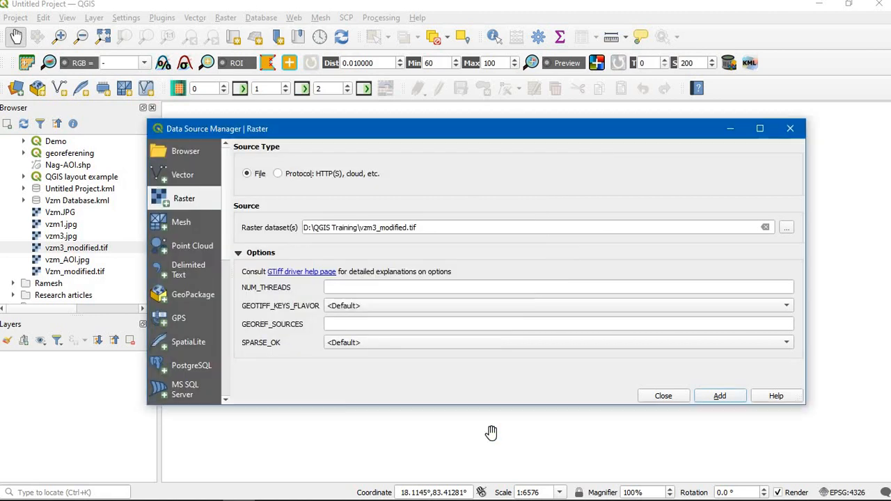
pyautogui.click(721, 396)
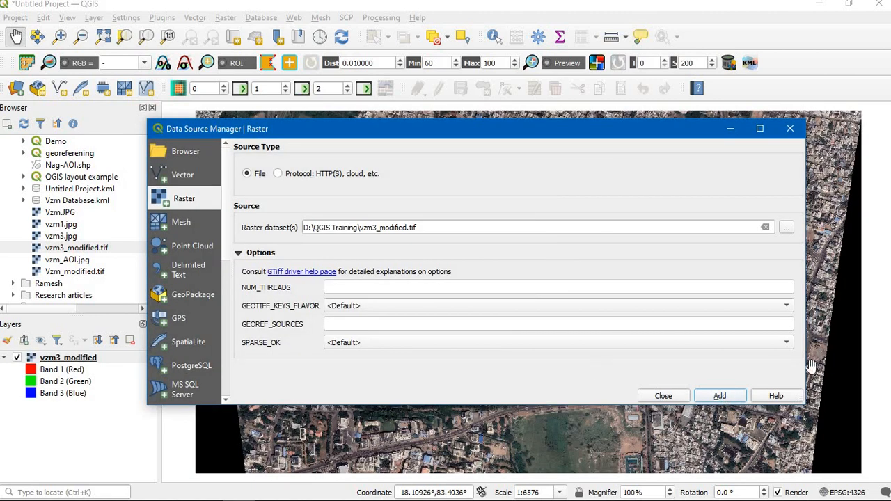
pyautogui.click(664, 396)
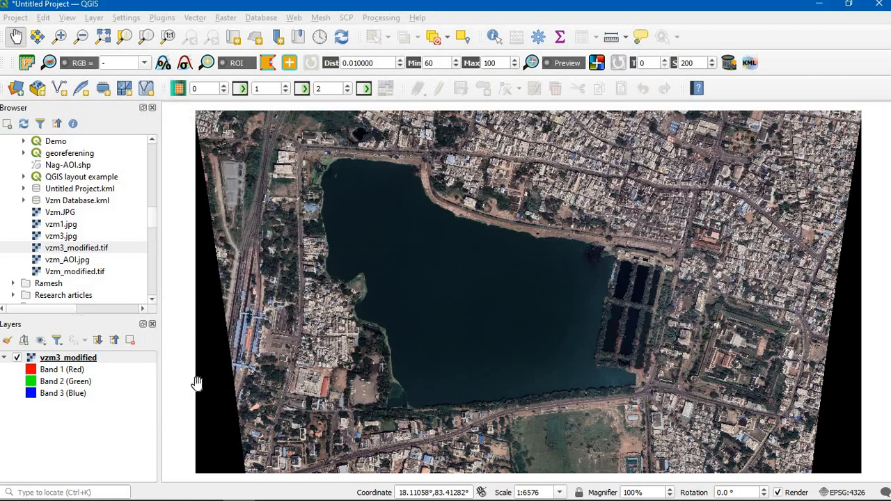
pyautogui.click(83, 249)
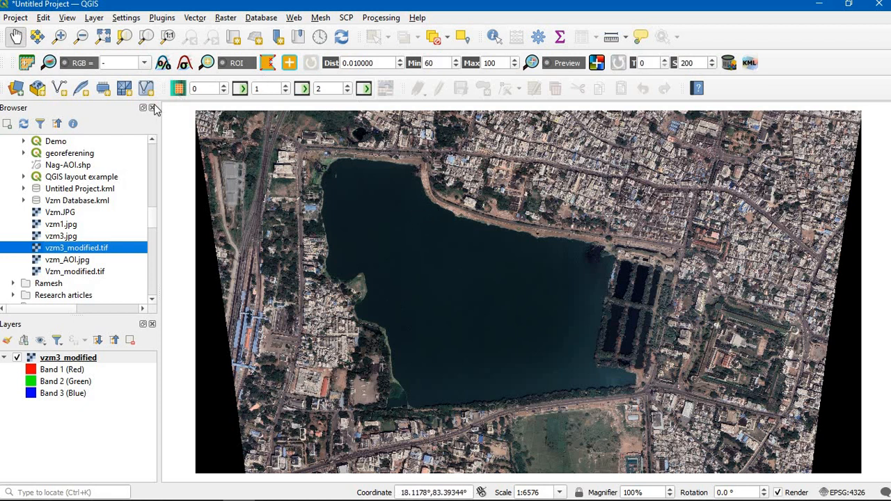
pyautogui.click(94, 18)
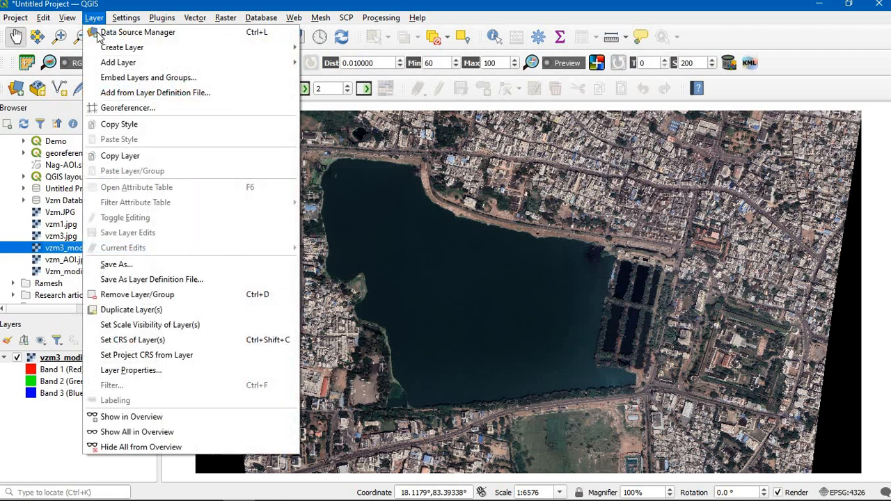
pyautogui.moveTo(104, 47)
pyautogui.moveTo(733, 399); pyautogui.dragTo(534, 300)
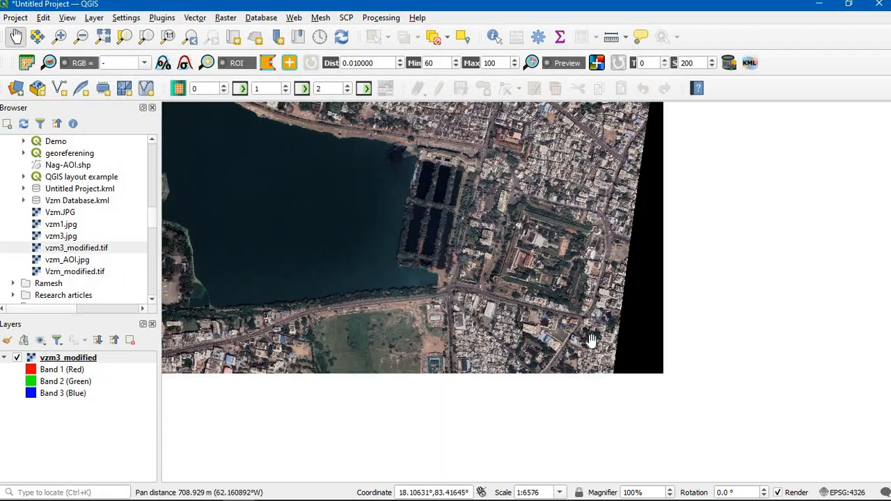
pyautogui.moveTo(609, 330); pyautogui.dragTo(804, 396)
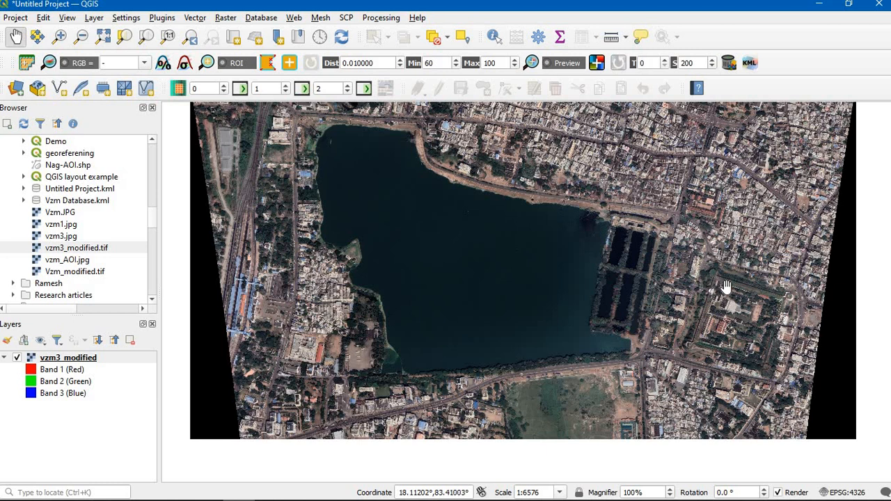
# Set the project coordinate reference system to WGS 84 / UTM zone 44N (EPSG:32644).
pyautogui.click(849, 492)
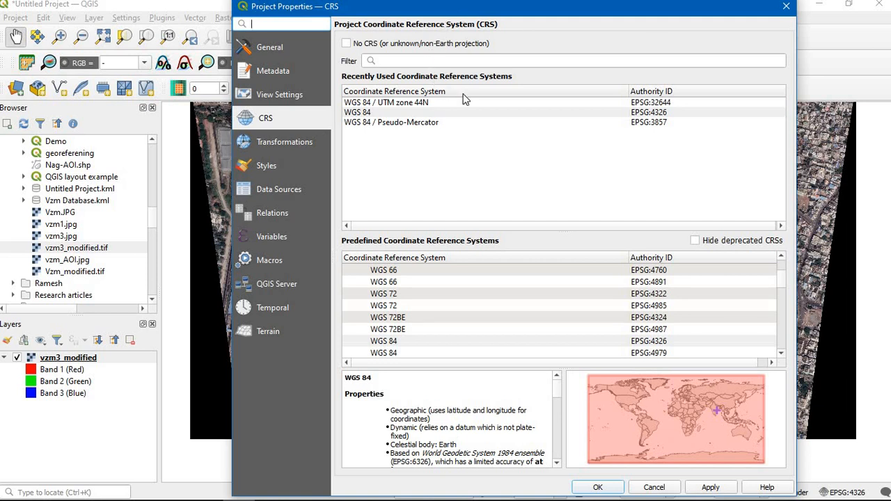
pyautogui.click(401, 105)
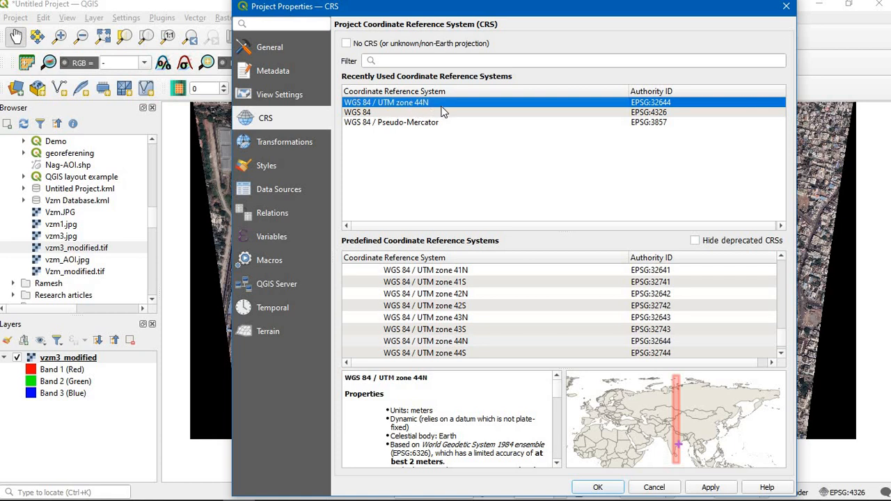
pyautogui.click(712, 487)
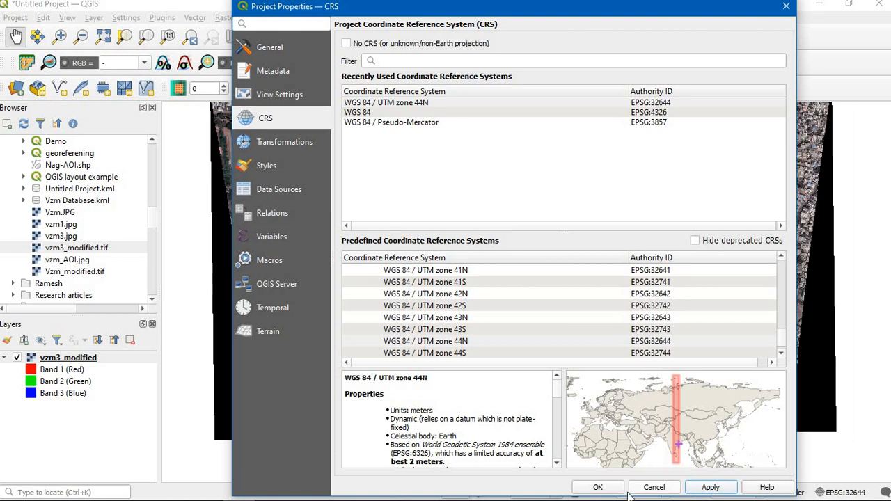
pyautogui.click(596, 487)
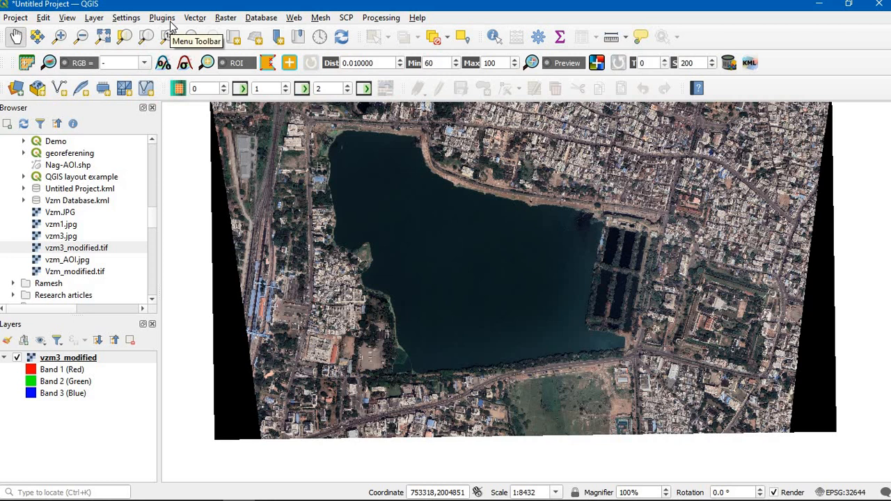
# Start a new shapefile layer and browse to the QGIS Training folder as its save location.
pyautogui.click(94, 17)
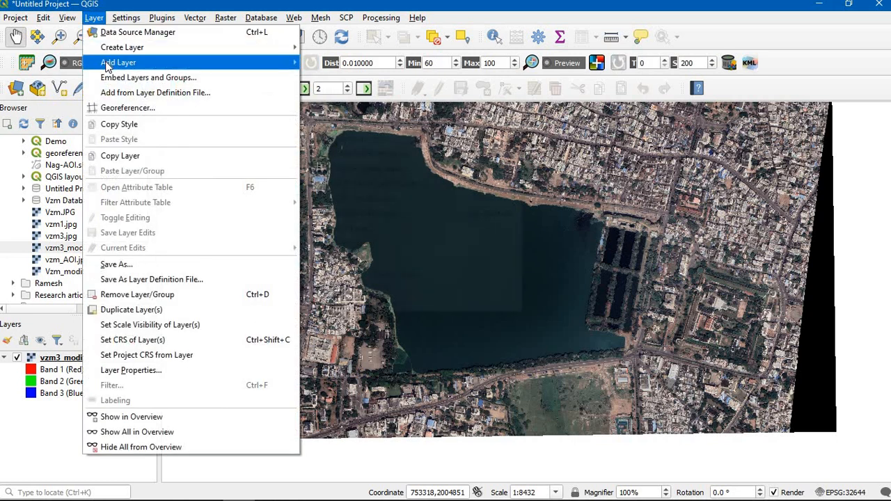
pyautogui.moveTo(116, 50)
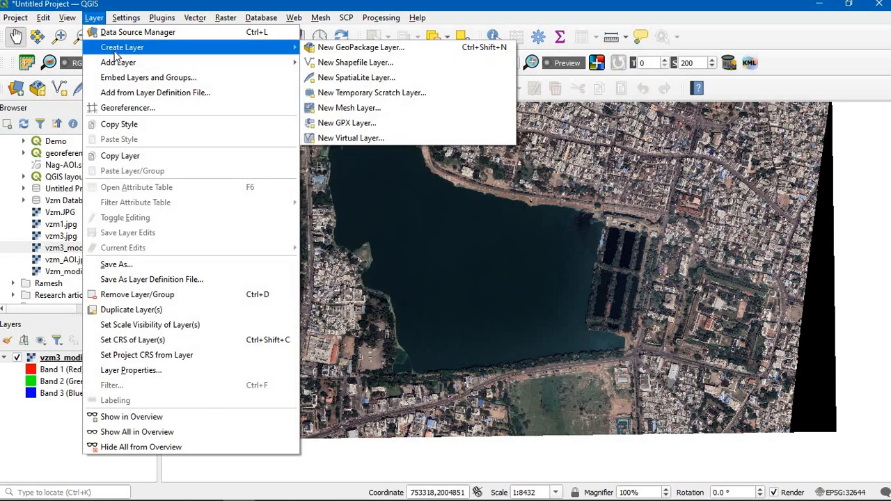
pyautogui.click(374, 64)
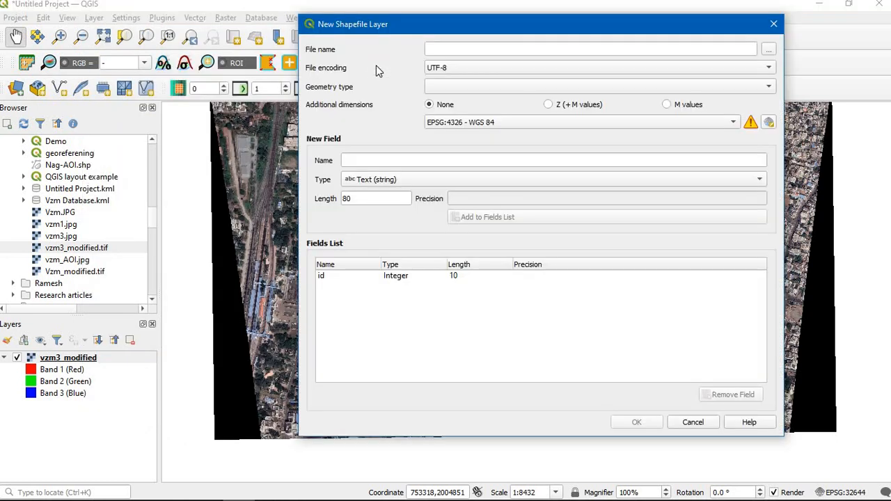
pyautogui.click(468, 51)
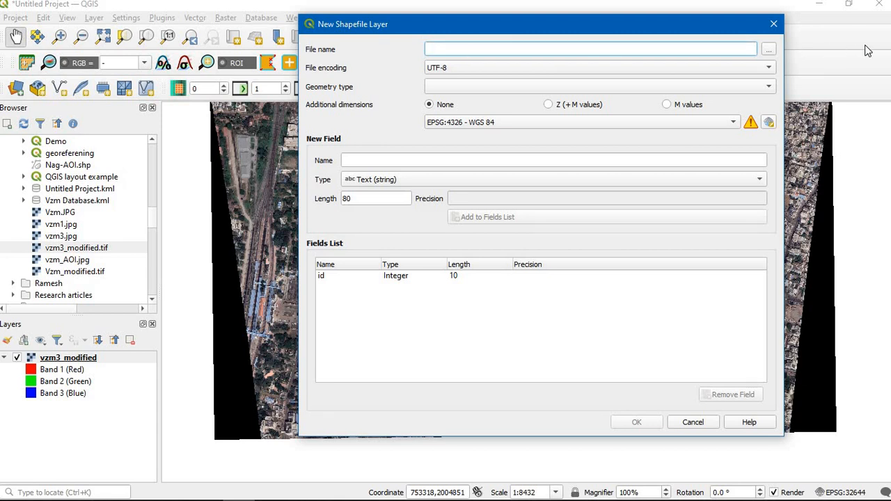
pyautogui.click(768, 49)
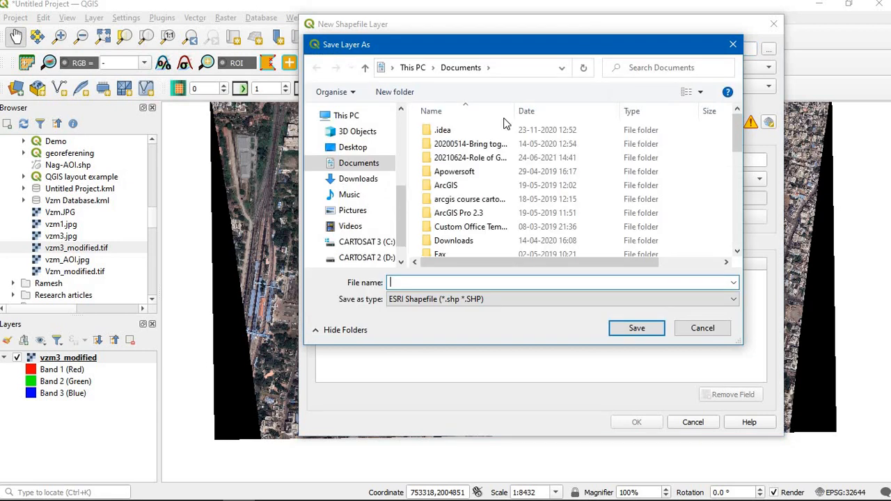
pyautogui.scroll(-1, 400, 220)
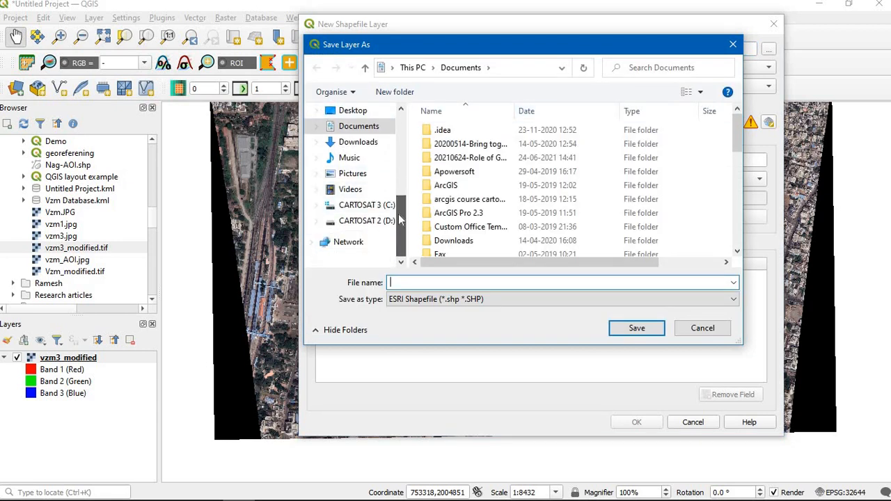
pyautogui.scroll(3, 402, 195)
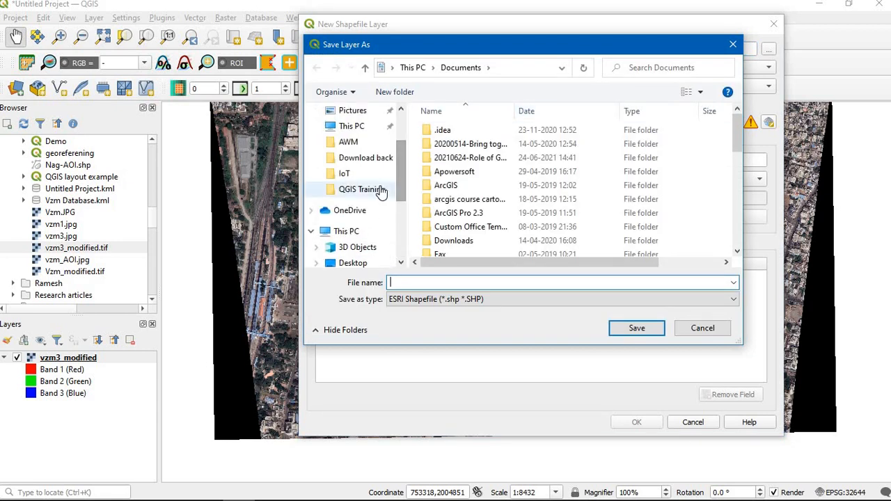
pyautogui.click(376, 190)
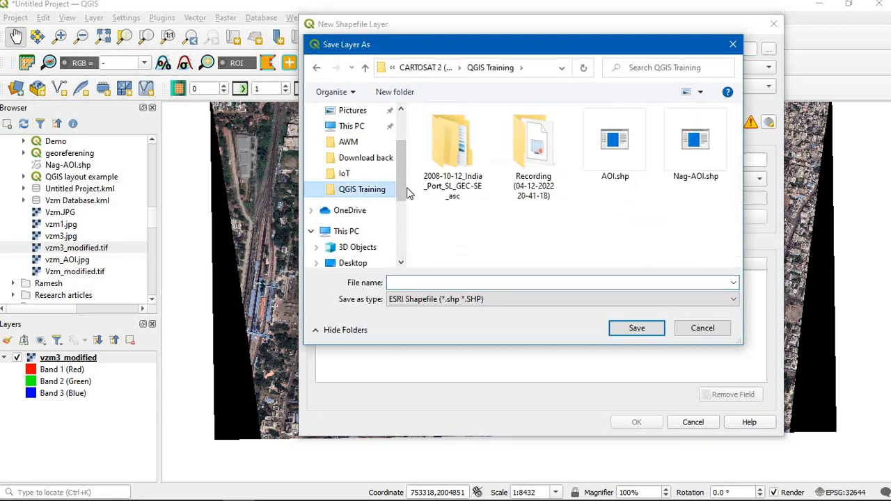
# Create a folder named Vector Files inside QGIS Training and open it as the save location.
pyautogui.click(395, 92)
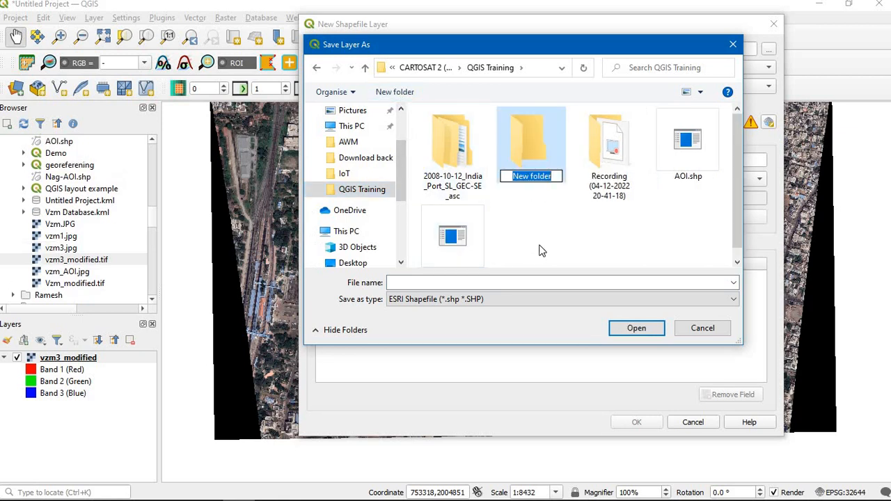
pyautogui.write('Vector')
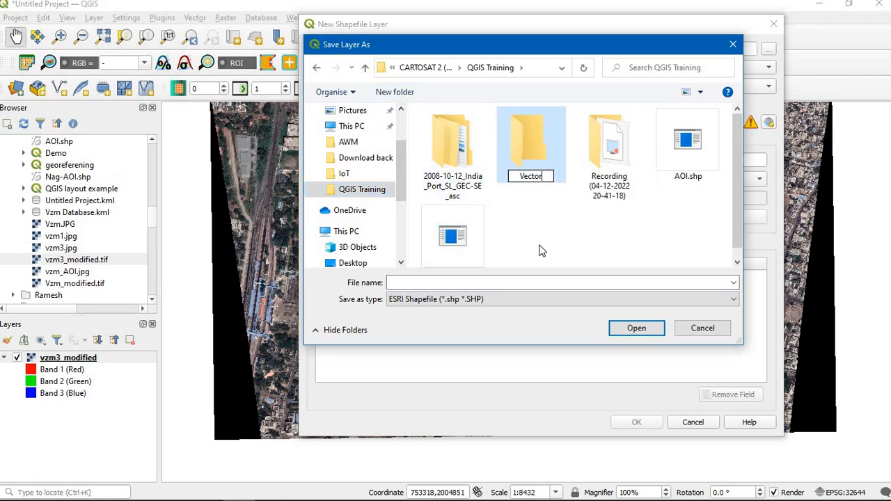
pyautogui.write(' Files')
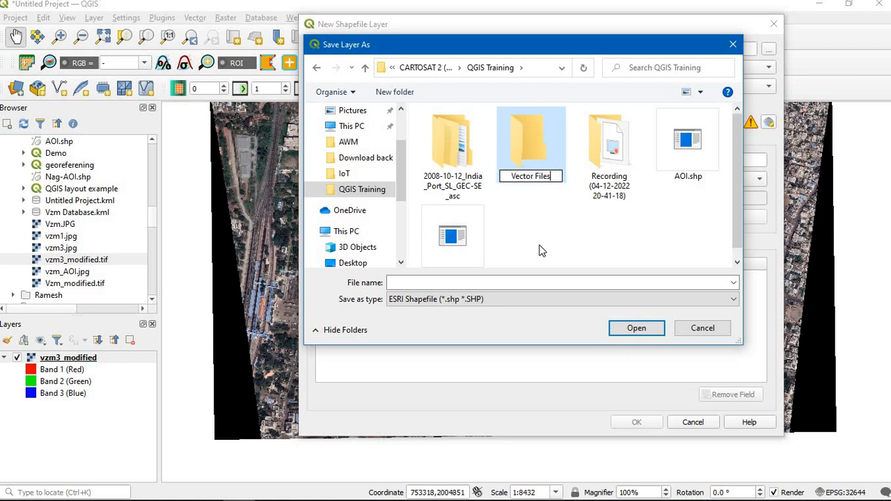
pyautogui.press('Return')
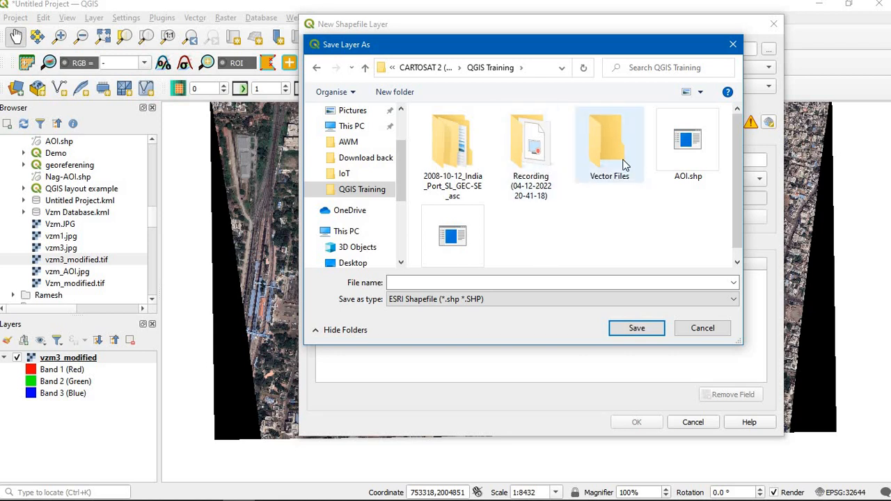
pyautogui.doubleClick(624, 172)
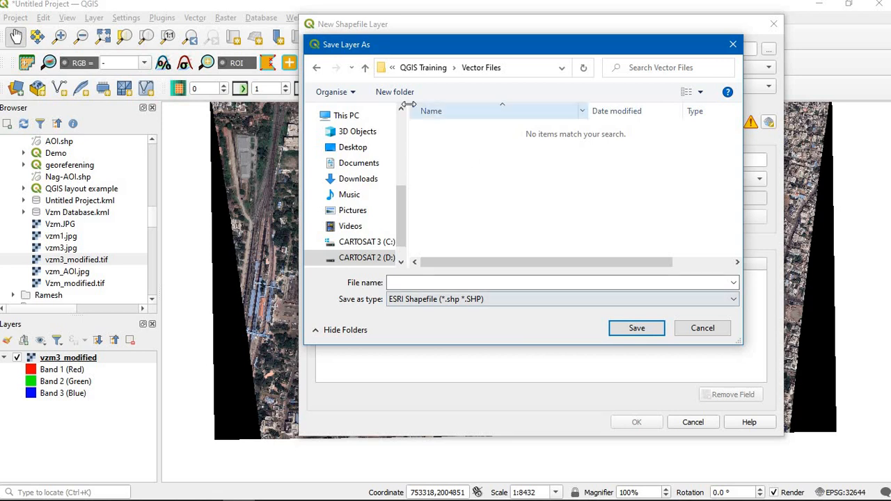
# Name the new shapefile boundary, keep the ESRI Shapefile type, and confirm Vector Files as its save location.
pyautogui.click(504, 282)
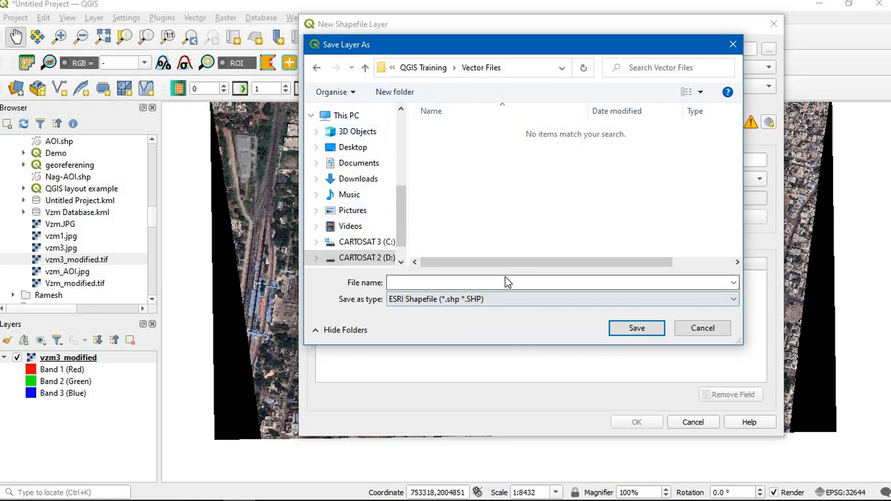
pyautogui.click(522, 299)
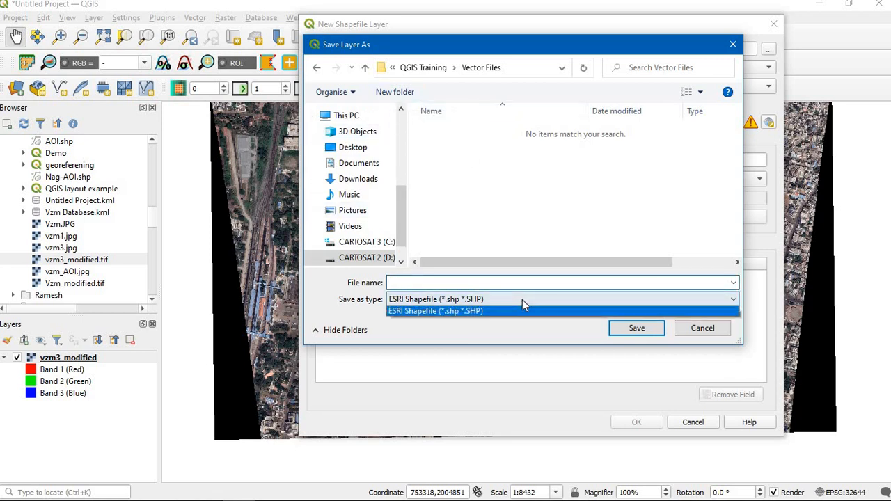
pyautogui.click(523, 308)
pyautogui.click(489, 283)
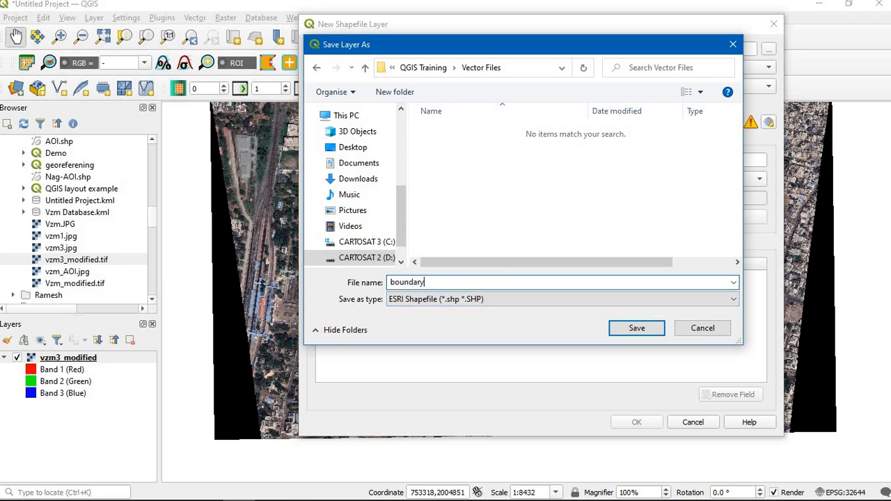
pyautogui.click(635, 328)
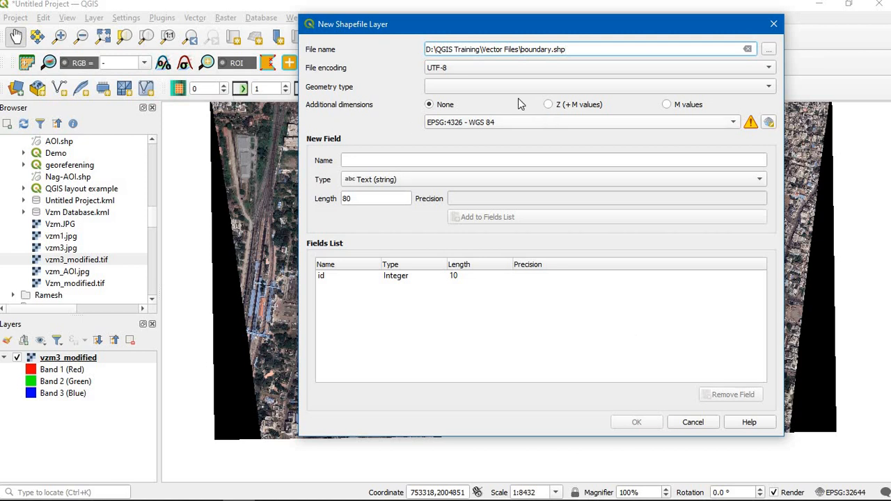
# Set the new shapefile layer's geometry type to Polygon.
pyautogui.click(769, 90)
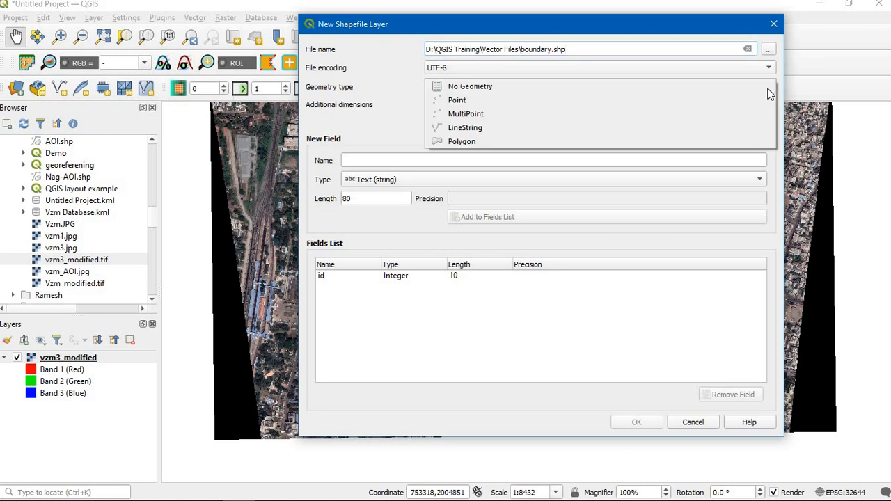
pyautogui.click(514, 142)
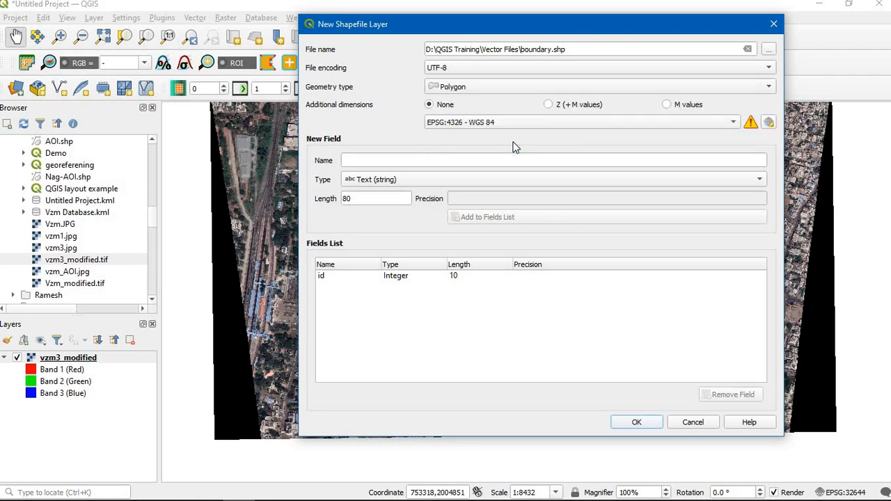
pyautogui.click(506, 87)
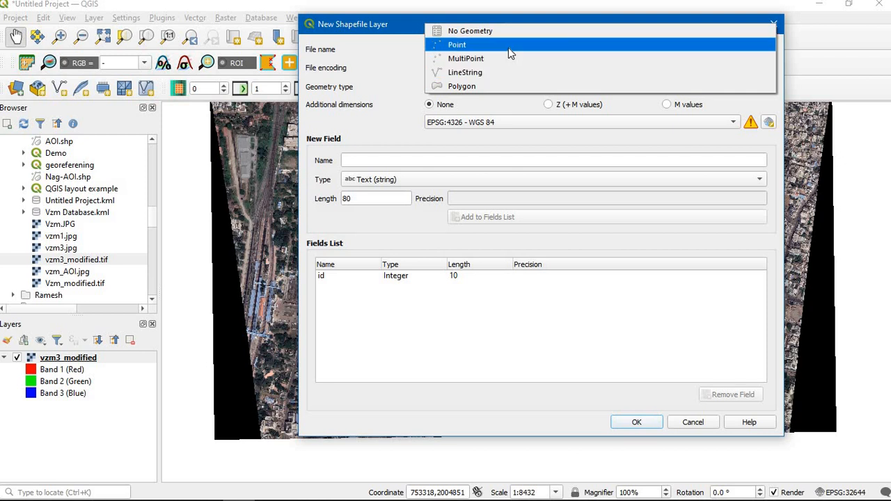
pyautogui.click(501, 86)
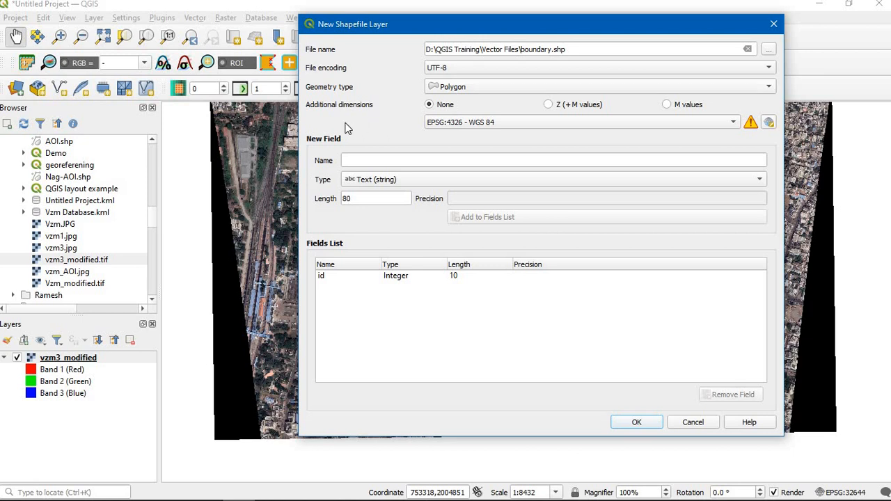
# Set the new layer's coordinate reference system to WGS 84 / UTM zone 44N (EPSG:32644).
pyautogui.click(733, 123)
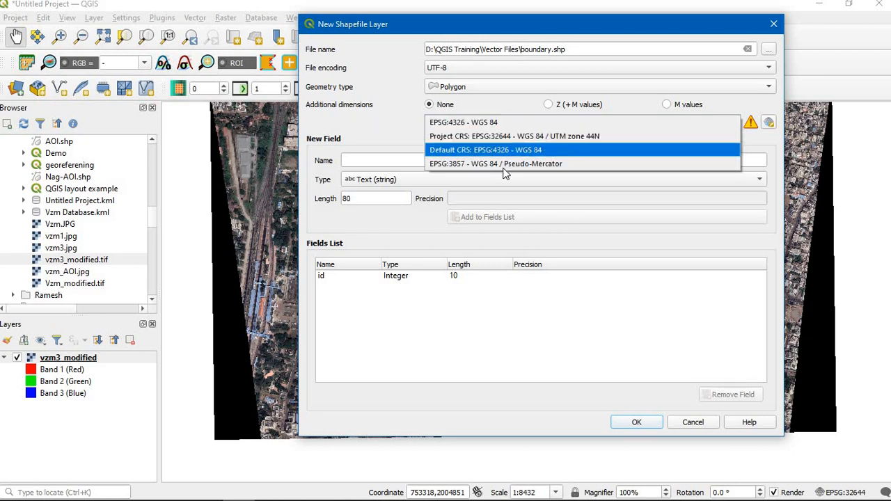
pyautogui.click(760, 121)
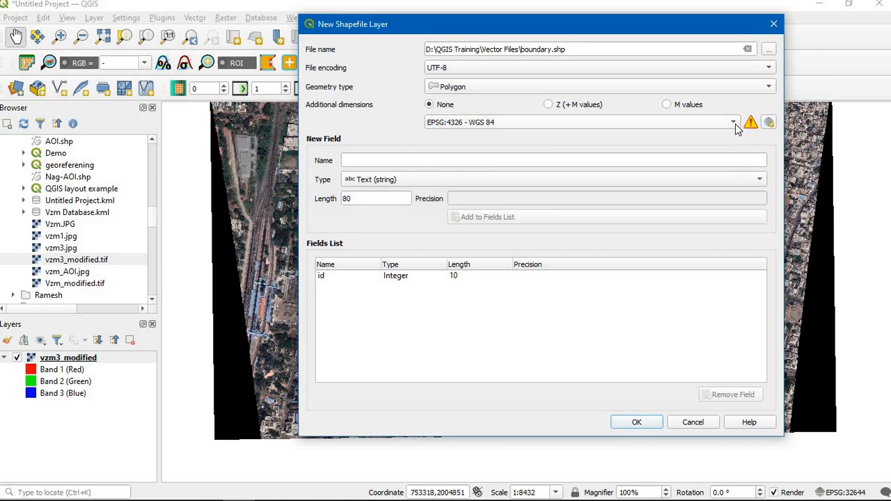
pyautogui.click(768, 124)
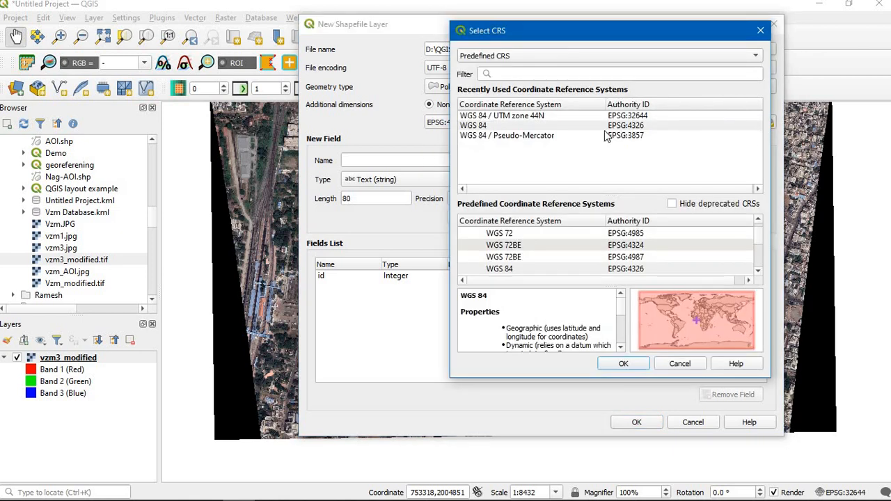
pyautogui.click(523, 117)
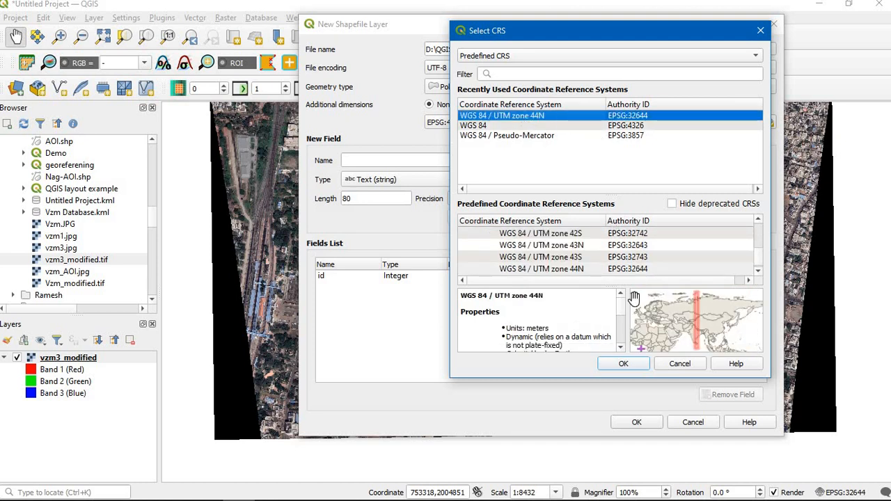
pyautogui.click(624, 364)
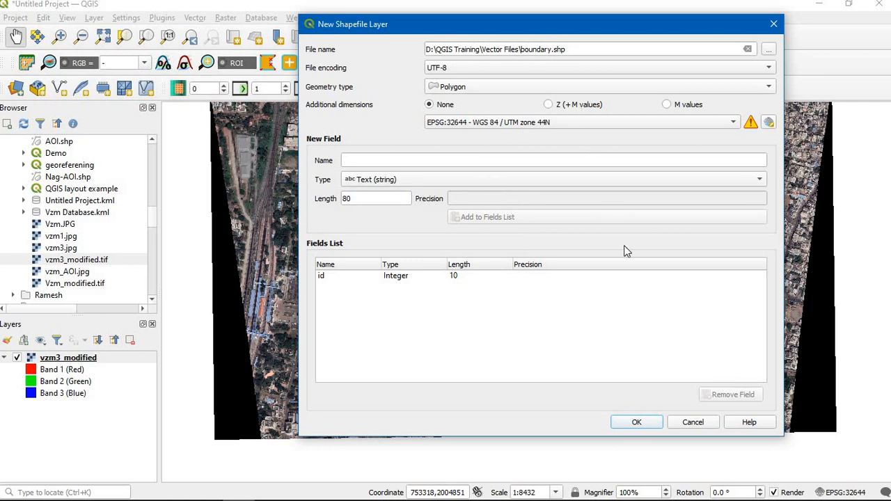
# Add a Text (string) attribute field called Name with length 50 to the new layer's fields.
pyautogui.click(398, 160)
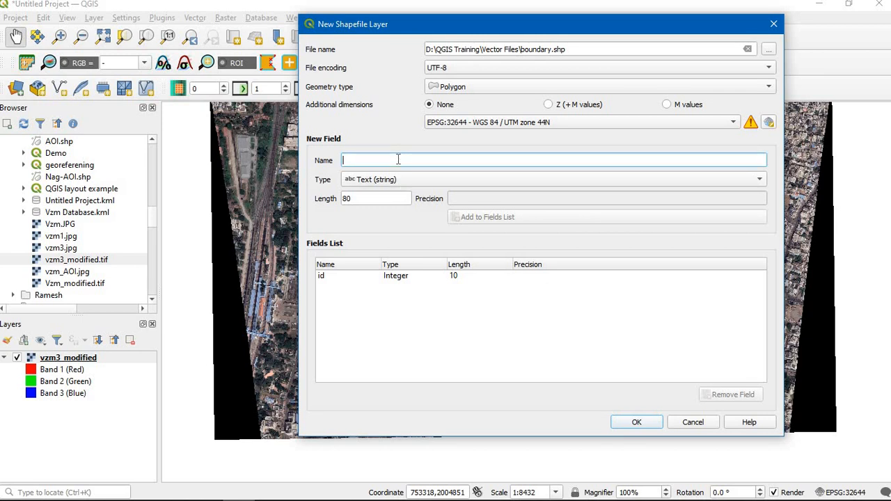
pyautogui.write('Name')
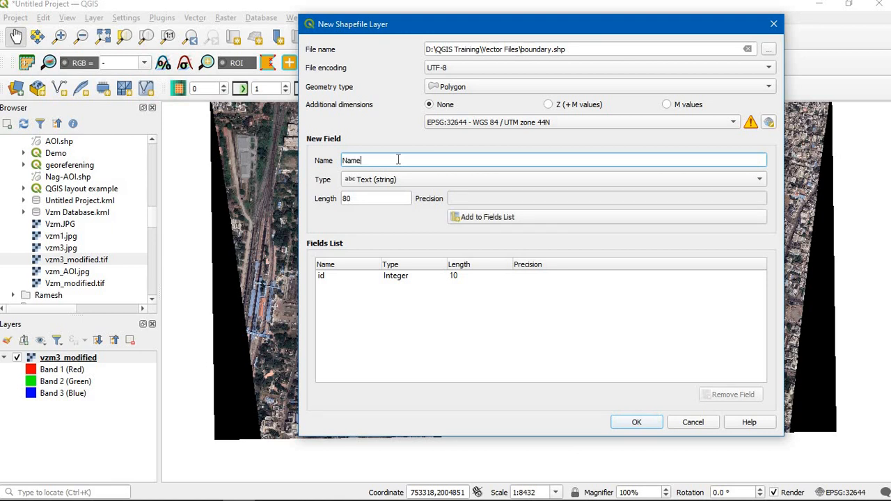
pyautogui.click(425, 179)
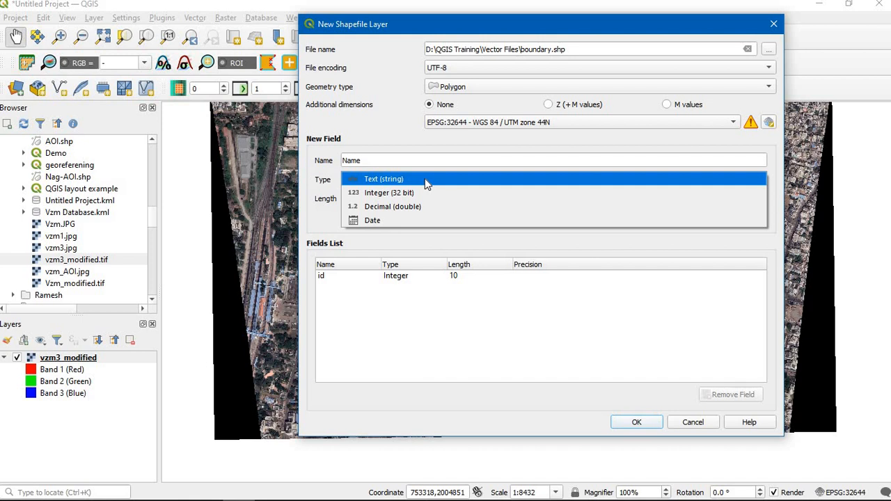
pyautogui.click(424, 179)
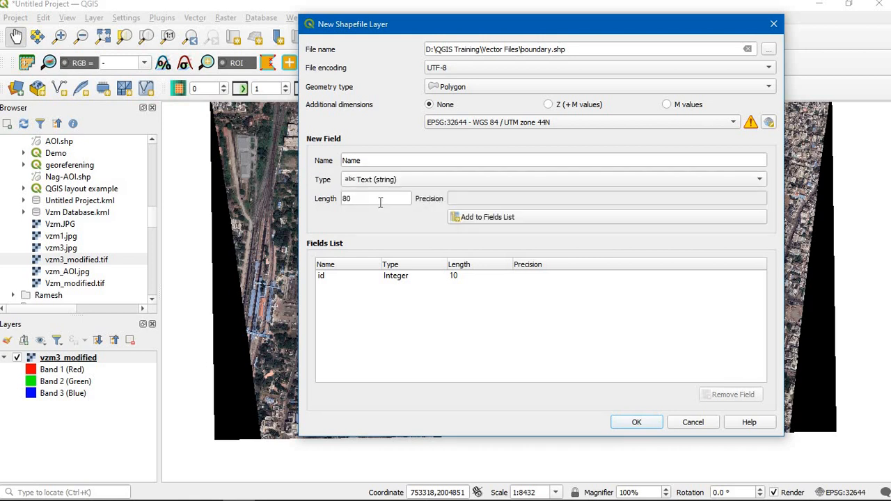
pyautogui.moveTo(380, 202); pyautogui.dragTo(332, 201)
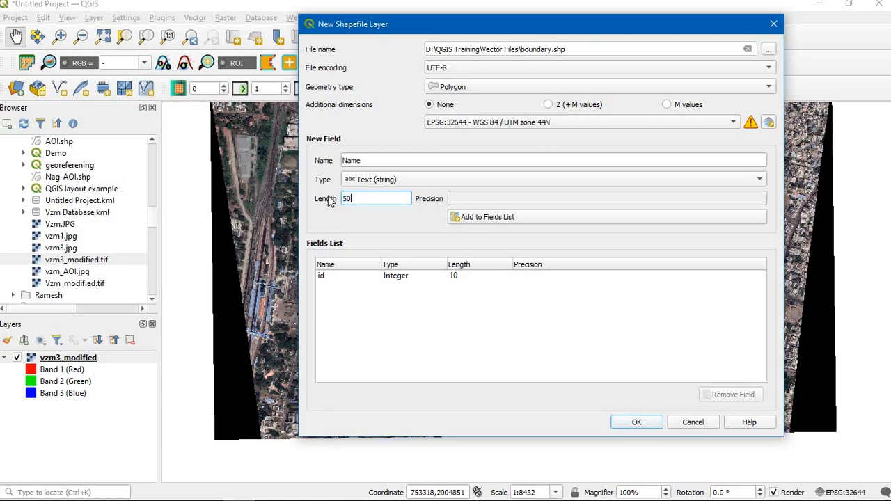
pyautogui.write('50')
pyautogui.click(531, 216)
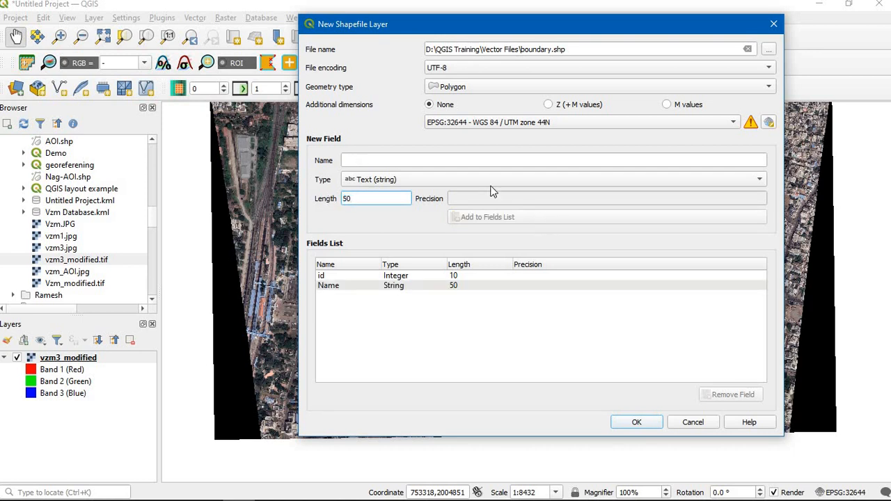
# Add a Decimal (double) attribute field called area with length 20 and precision 2.
pyautogui.click(432, 161)
pyautogui.write('area')
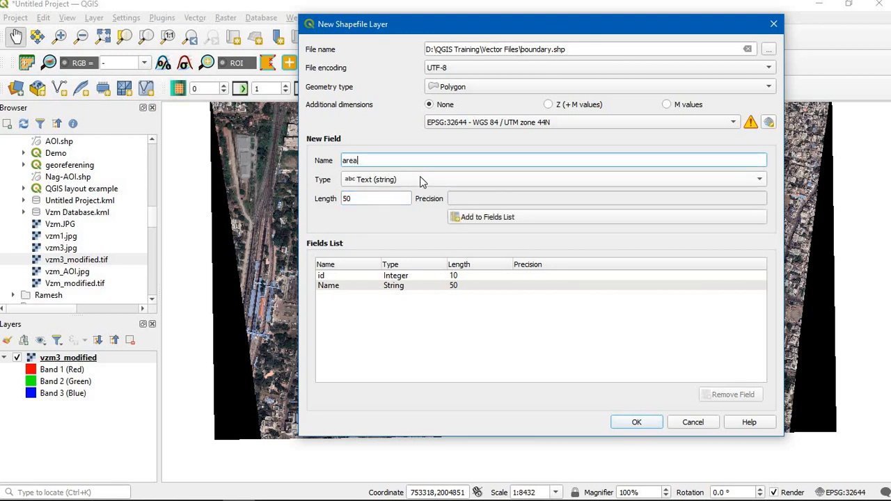
pyautogui.click(420, 176)
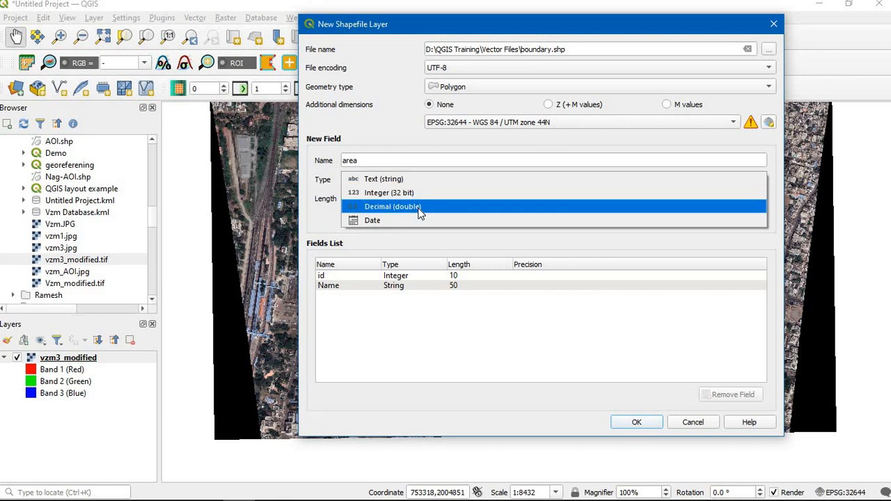
pyautogui.click(420, 208)
pyautogui.moveTo(539, 199); pyautogui.dragTo(413, 198)
pyautogui.write('2')
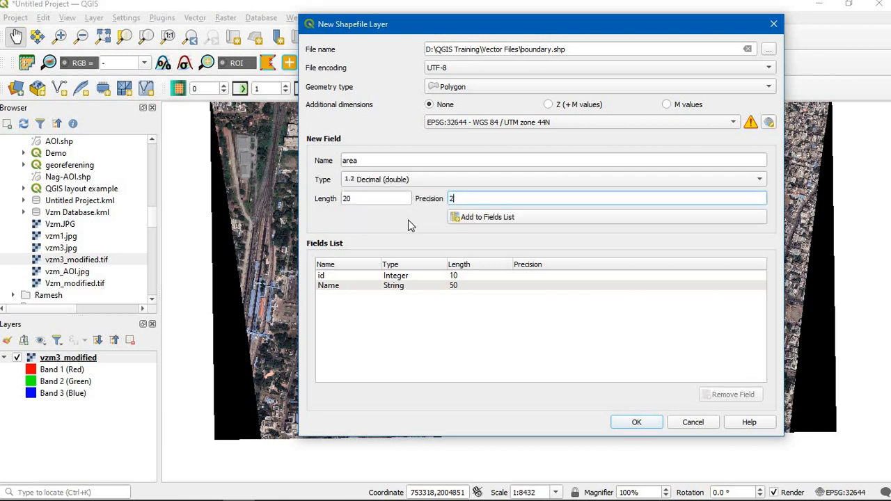
pyautogui.click(519, 221)
# Add a Text (string) field called Units with length 10 and create the boundary layer.
pyautogui.click(387, 161)
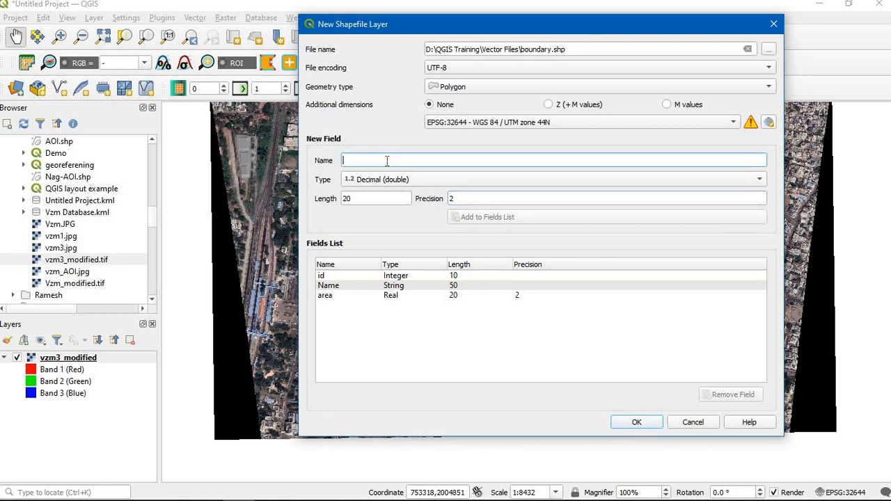
pyautogui.write('Units')
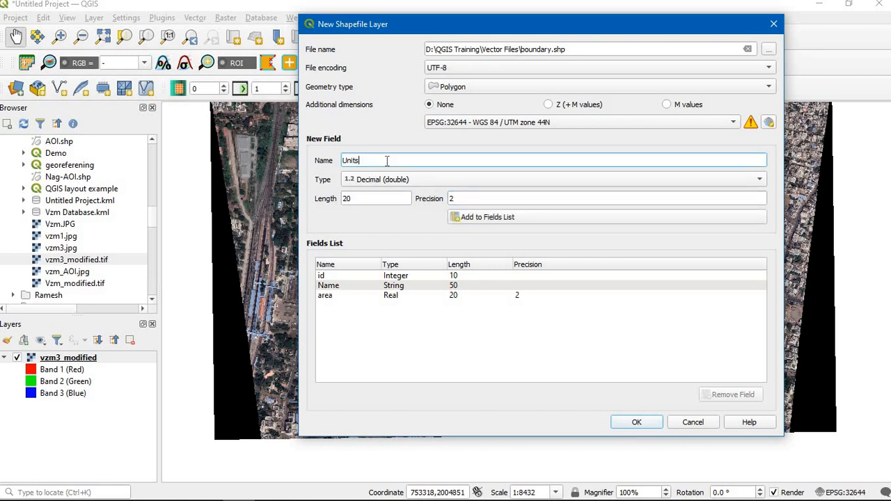
pyautogui.click(394, 180)
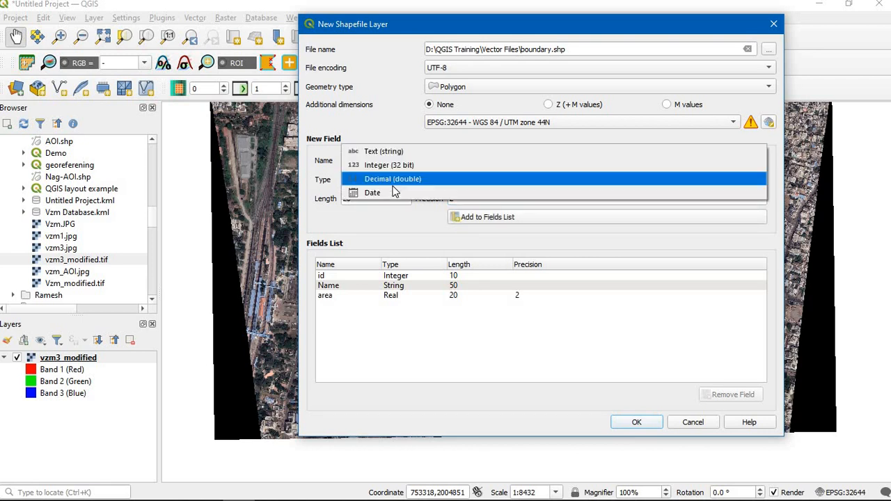
pyautogui.click(404, 152)
pyautogui.press('Tab')
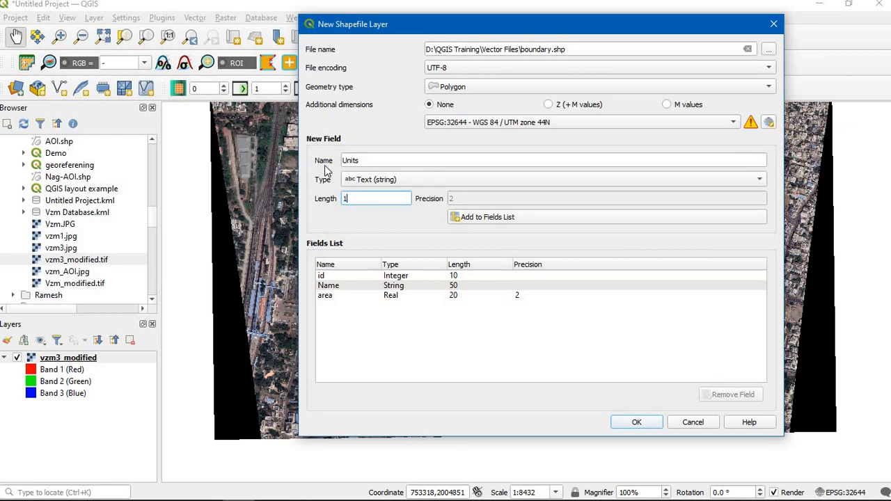
pyautogui.click(493, 220)
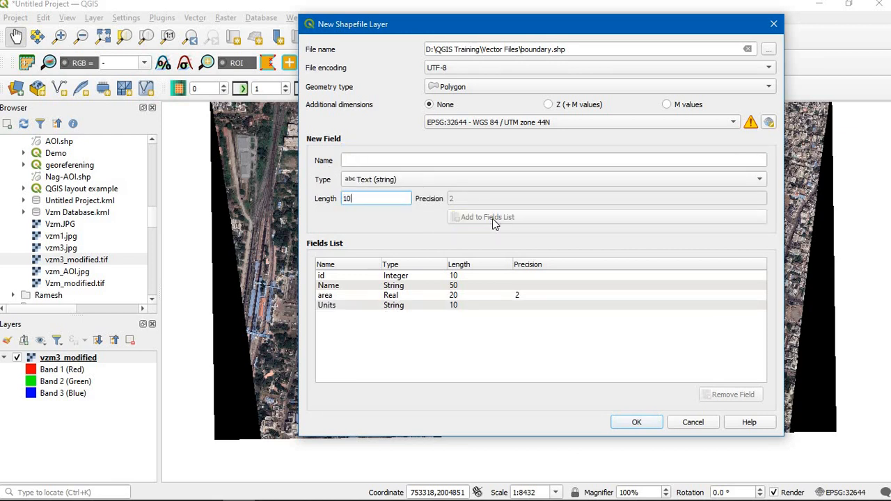
pyautogui.click(636, 423)
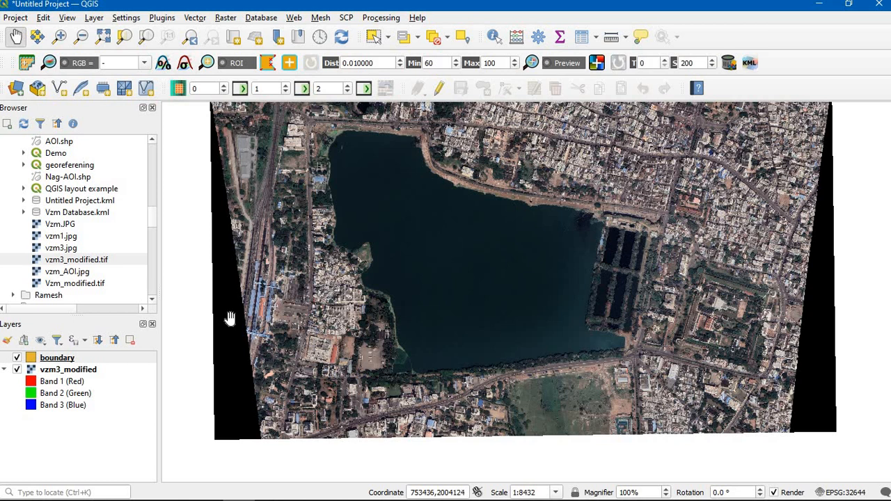
# Turn on editing for the boundary layer.
pyautogui.click(66, 359)
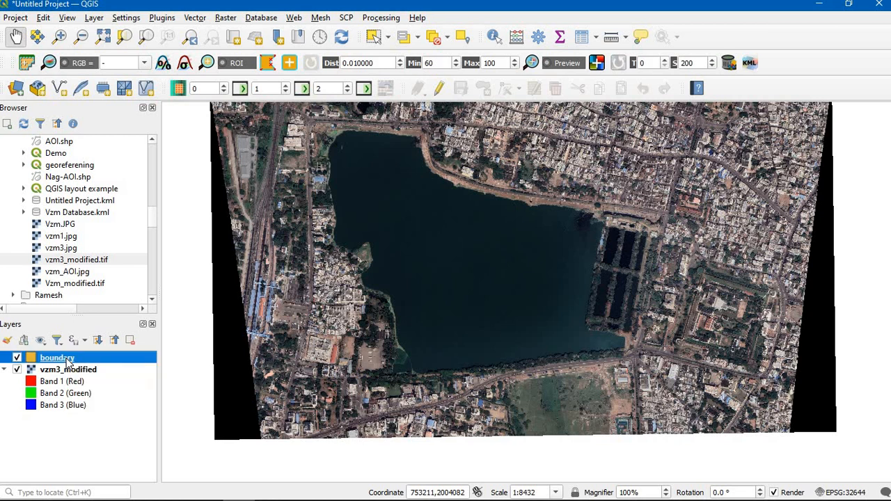
pyautogui.rightClick(68, 362)
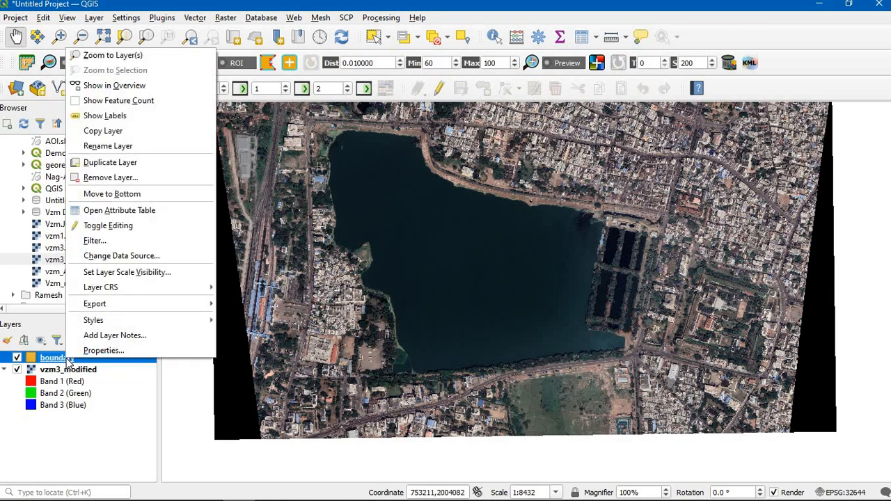
pyautogui.click(146, 228)
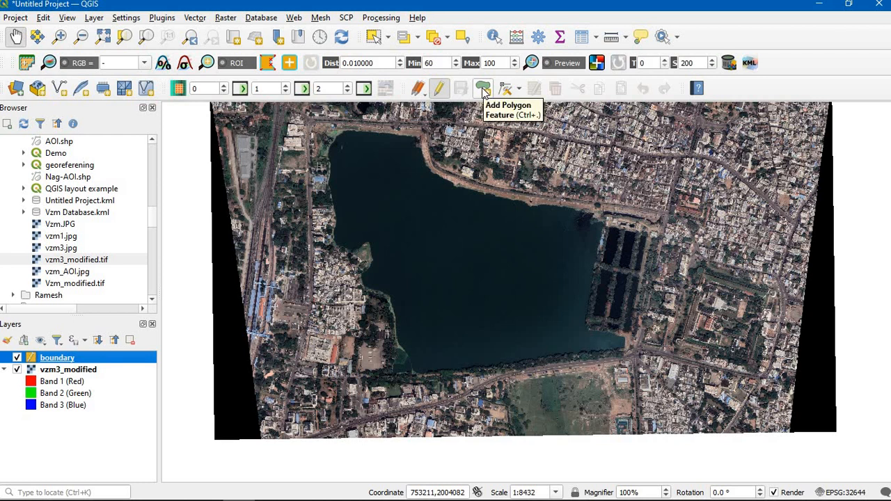
# Digitize a four-cornered polygon in the boundary layer that encloses the lake and its surroundings on the raster.
pyautogui.rightClick(101, 370)
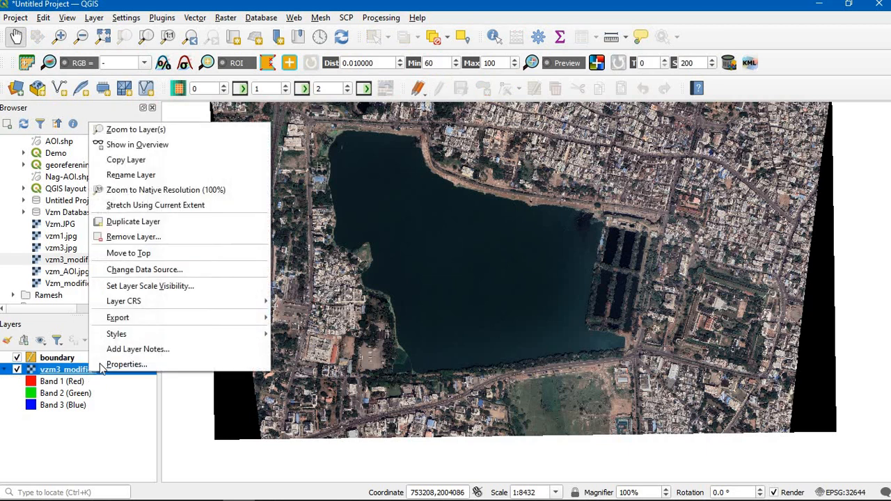
pyautogui.click(182, 129)
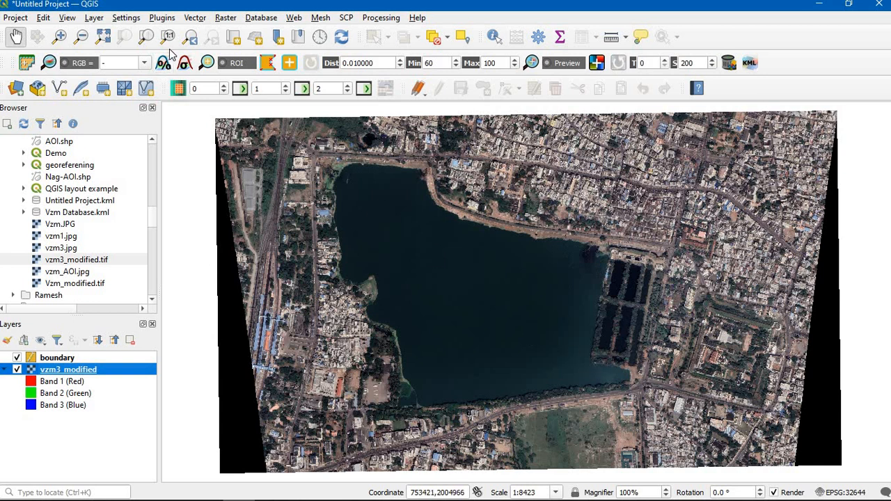
pyautogui.click(69, 359)
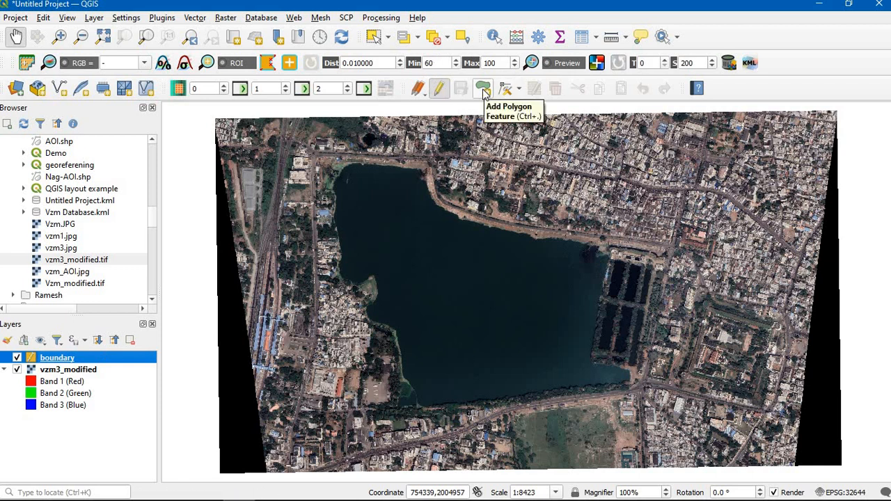
pyautogui.click(483, 90)
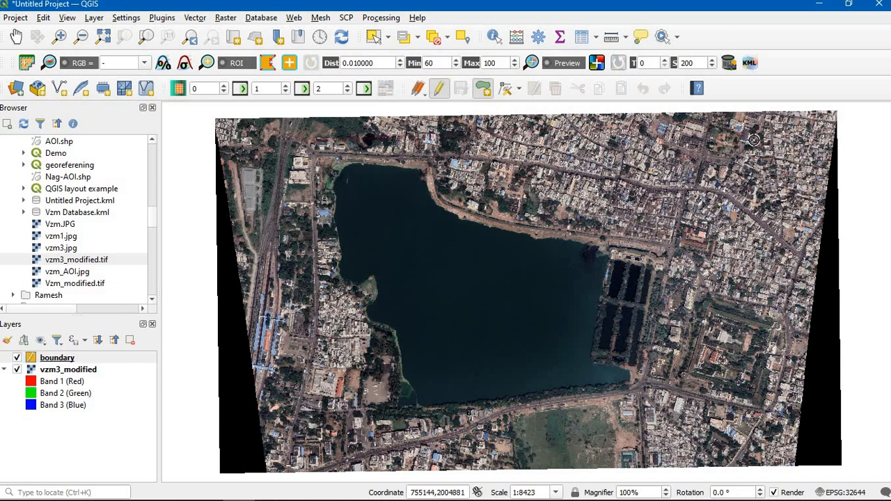
pyautogui.click(702, 154)
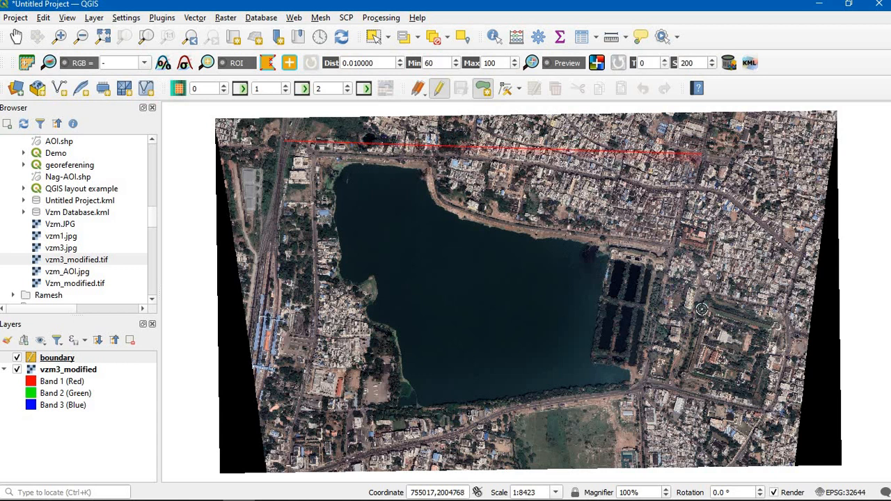
pyautogui.click(688, 432)
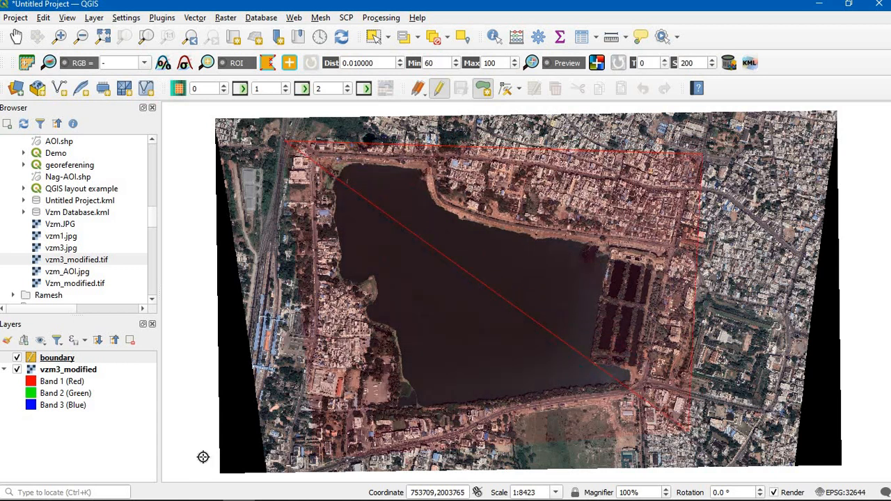
pyautogui.click(299, 432)
pyautogui.rightClick(298, 431)
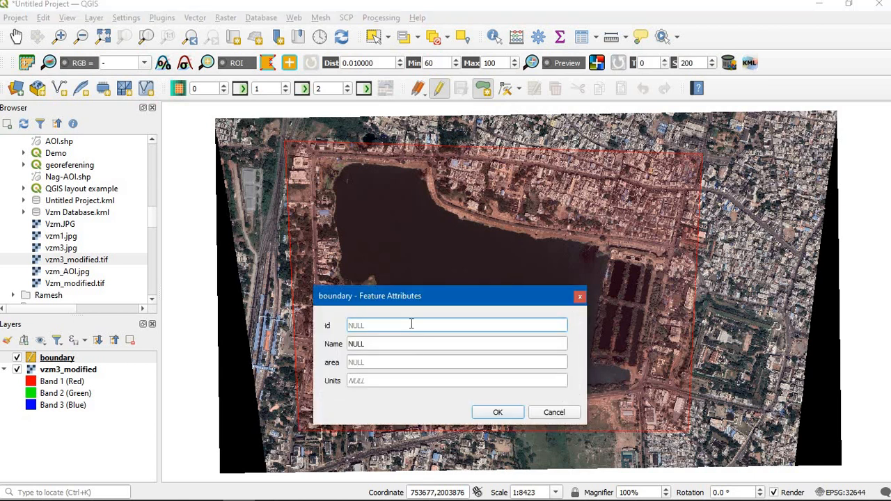
# Save the new polygon with id 1 and Name Peddacheruvu in its feature attributes.
pyautogui.write('1')
pyautogui.click(397, 344)
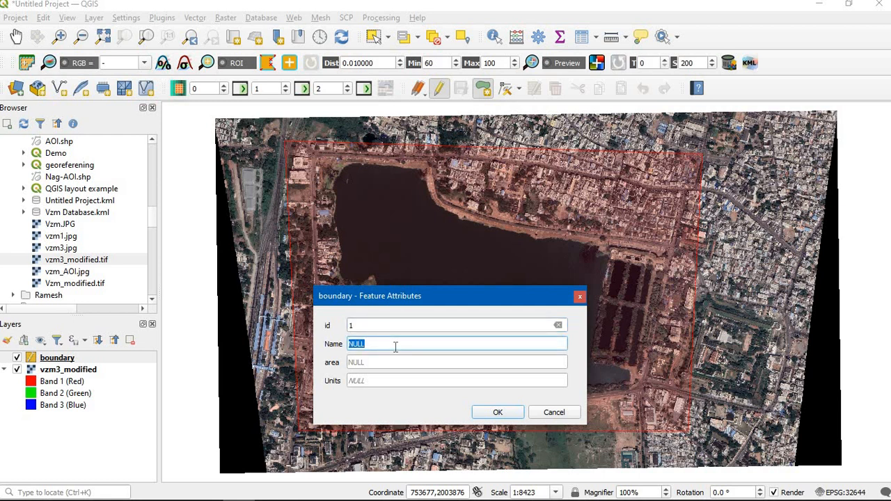
pyautogui.write('Peddacheruvu')
pyautogui.click(397, 380)
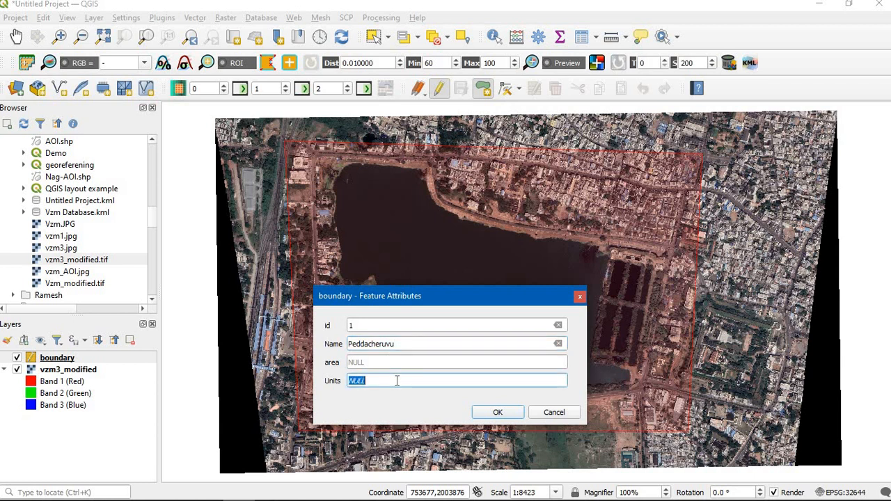
pyautogui.click(503, 413)
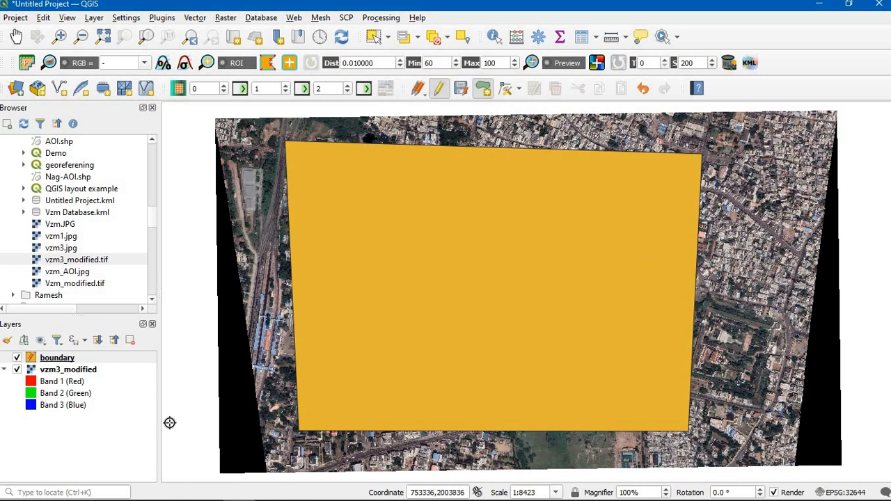
# Set the boundary layer's symbol color to orange #e55715 and apply it, keeping the properties dialog clear of the polygon.
pyautogui.rightClick(61, 359)
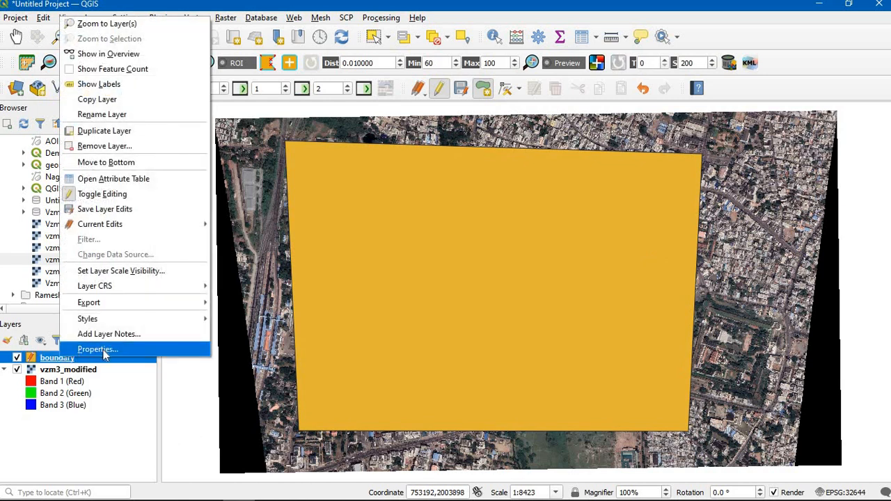
pyautogui.click(104, 351)
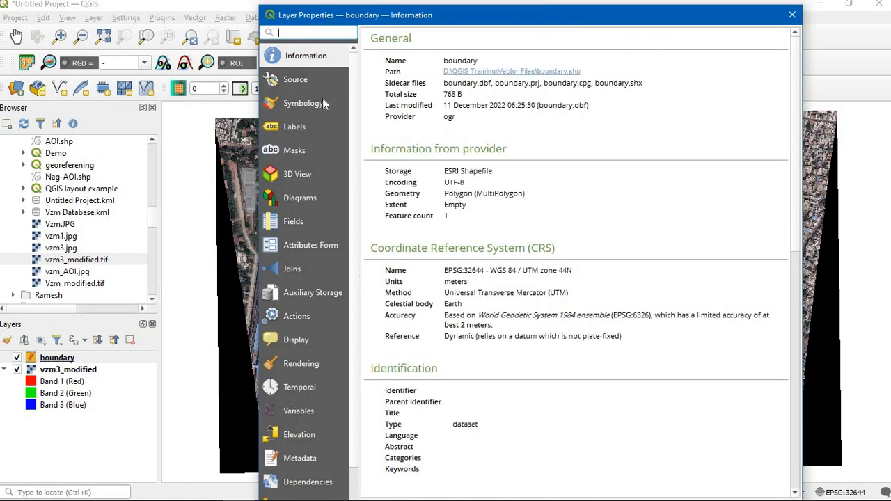
pyautogui.click(306, 104)
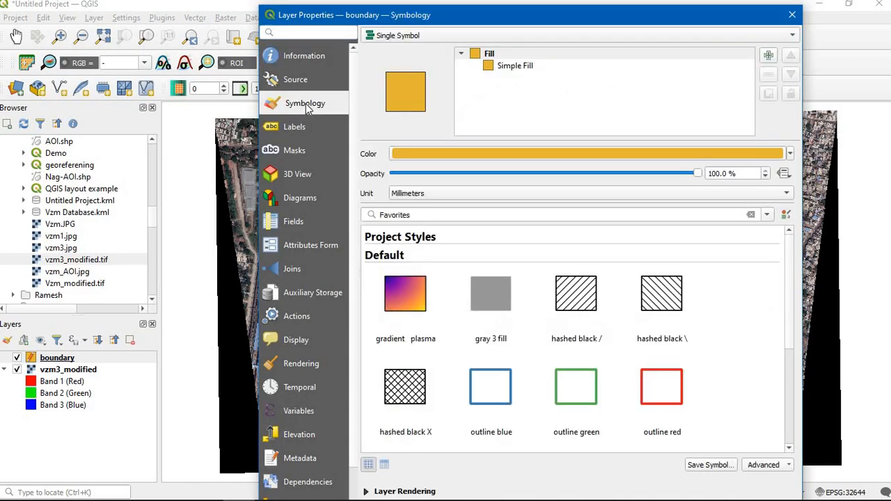
pyautogui.click(578, 156)
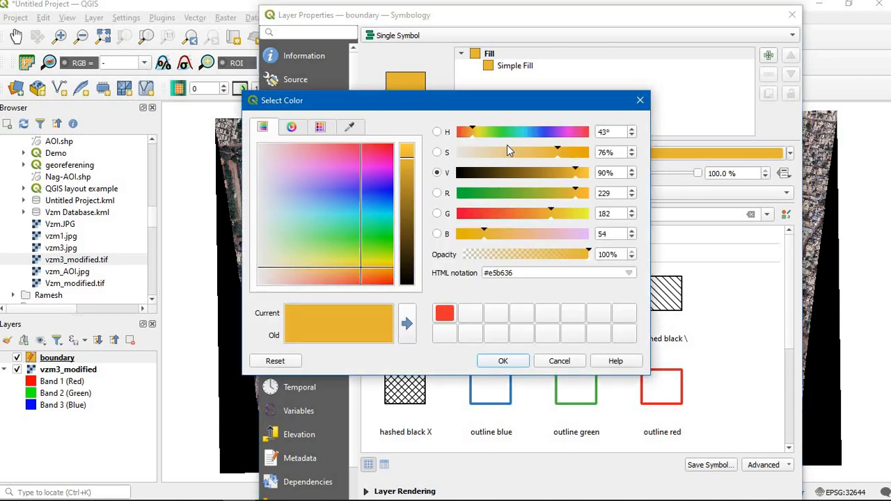
pyautogui.click(382, 281)
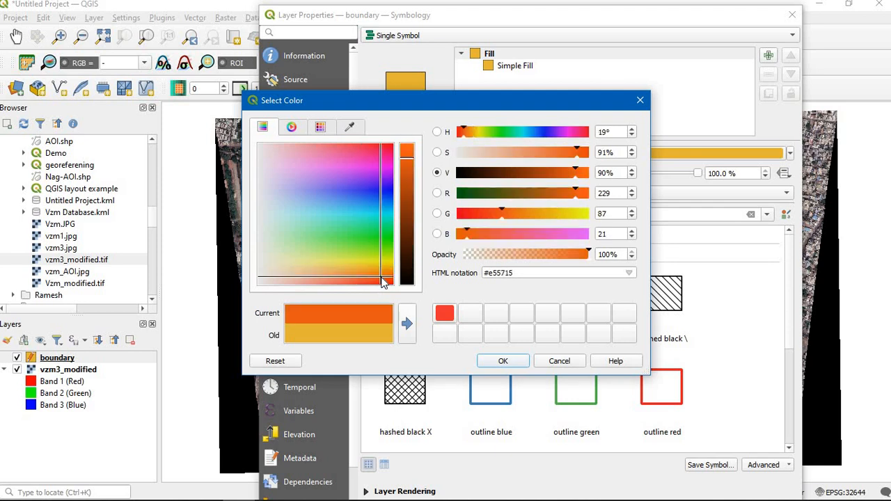
pyautogui.click(503, 360)
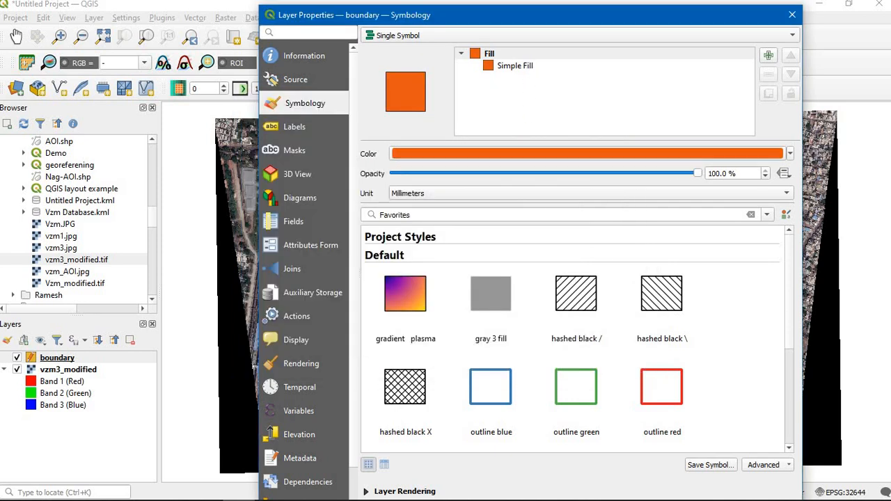
pyautogui.moveTo(640, 18); pyautogui.dragTo(631, 10)
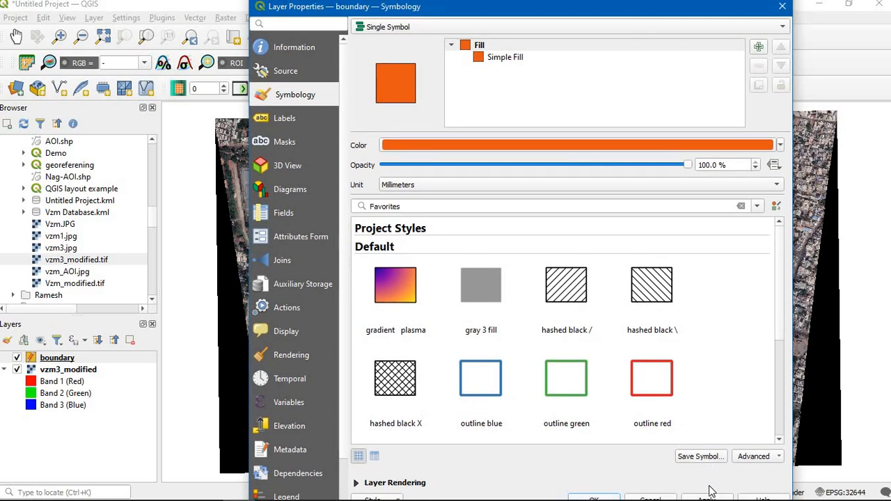
pyautogui.click(710, 491)
pyautogui.moveTo(583, 8); pyautogui.dragTo(674, 49)
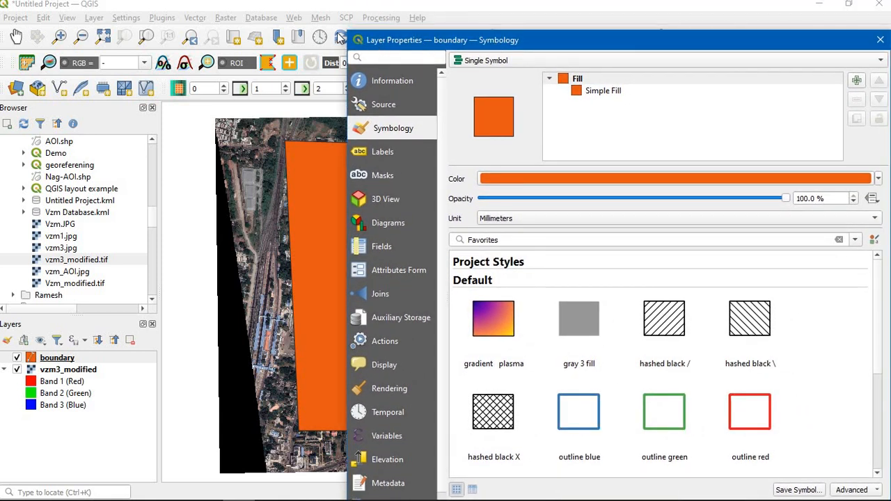
pyautogui.moveTo(367, 43); pyautogui.dragTo(368, 196)
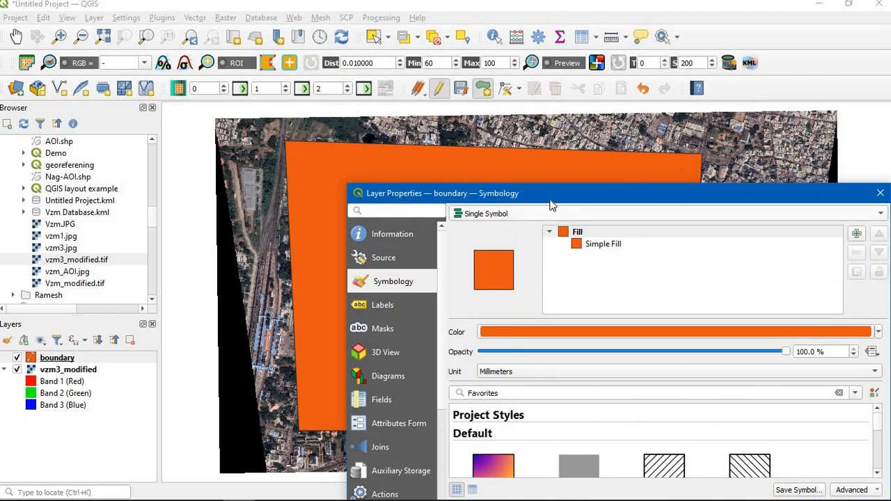
pyautogui.moveTo(550, 204); pyautogui.dragTo(217, 28)
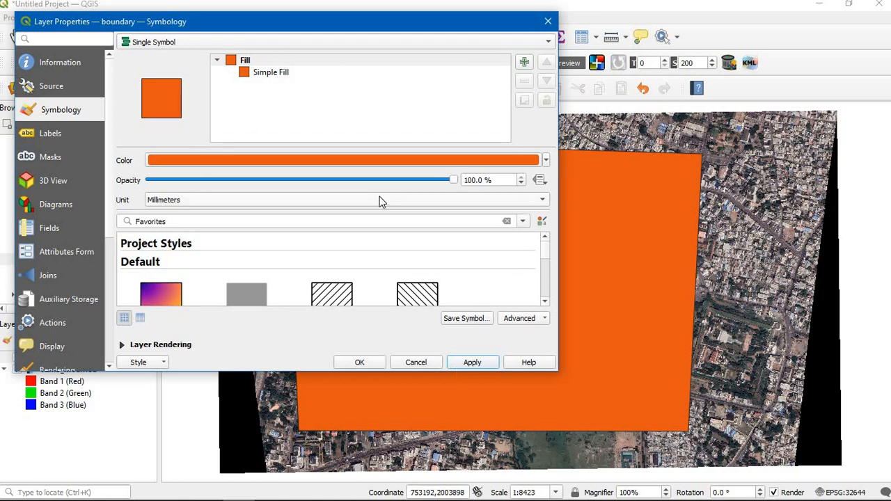
# Set the fill style of the boundary symbol's Simple Fill to No Brush.
pyautogui.click(547, 161)
pyautogui.click(547, 163)
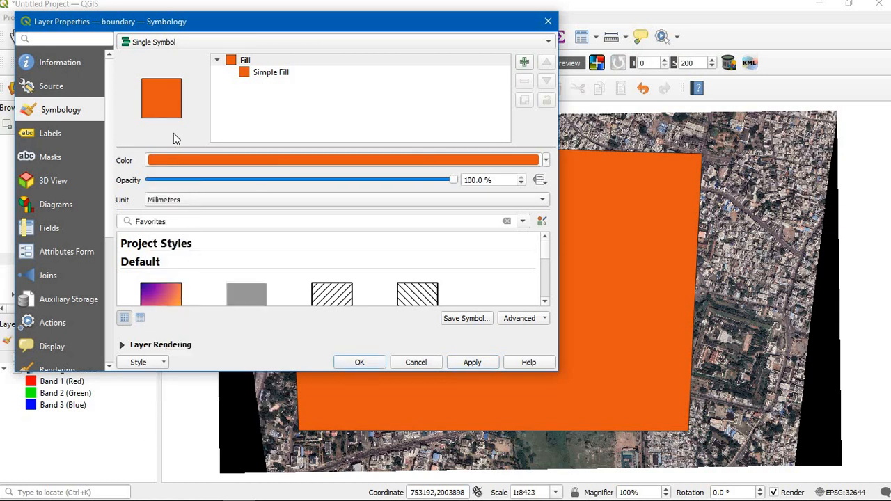
pyautogui.click(262, 72)
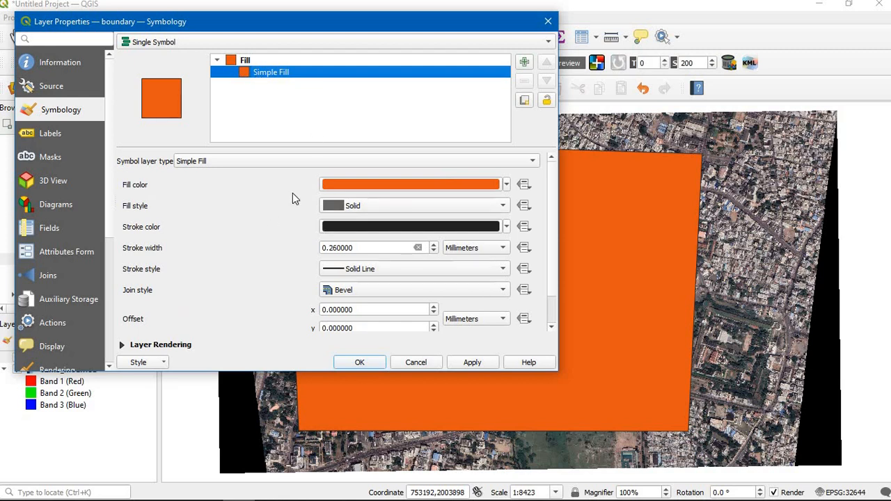
pyautogui.click(392, 187)
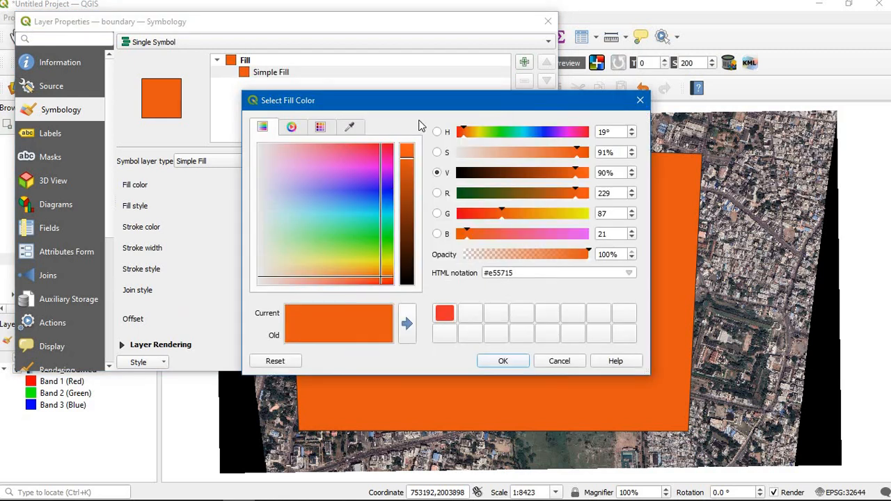
pyautogui.click(559, 361)
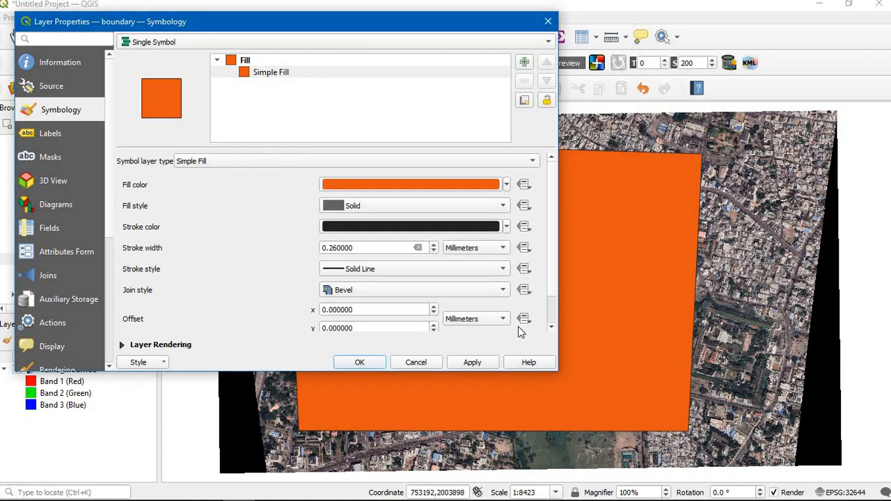
pyautogui.click(368, 208)
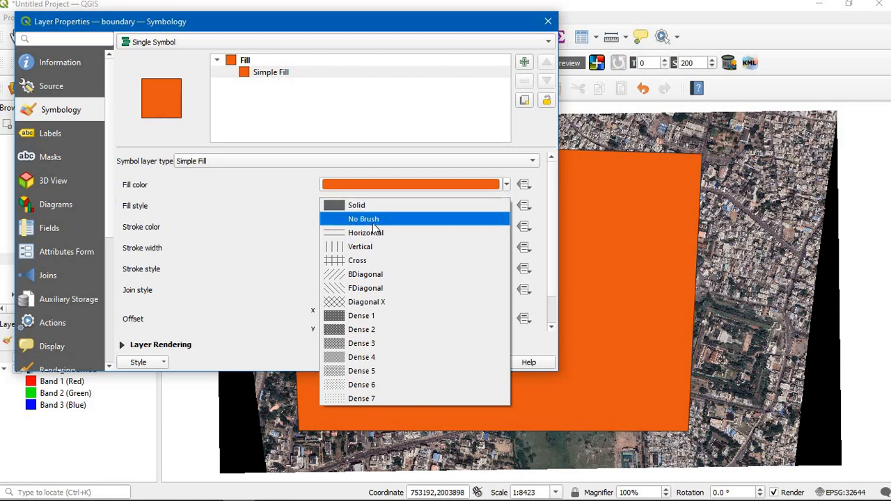
pyautogui.click(374, 220)
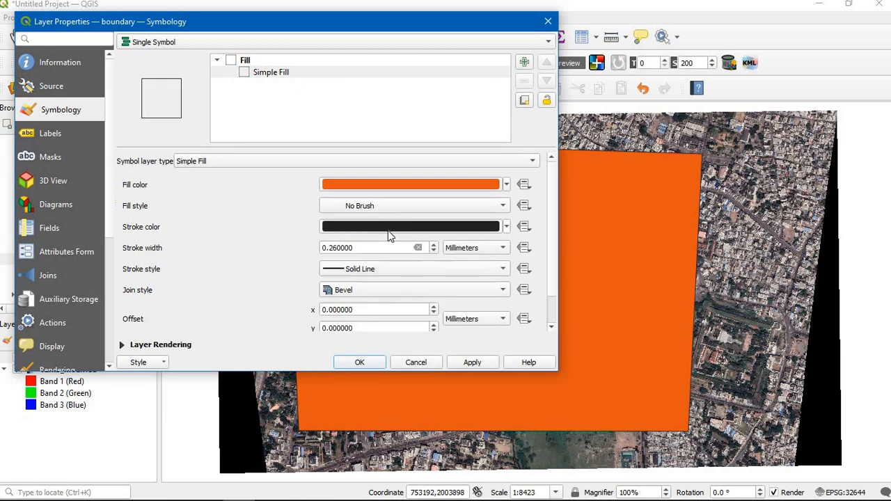
# Set the Simple Fill's stroke color to a very dark green.
pyautogui.click(391, 228)
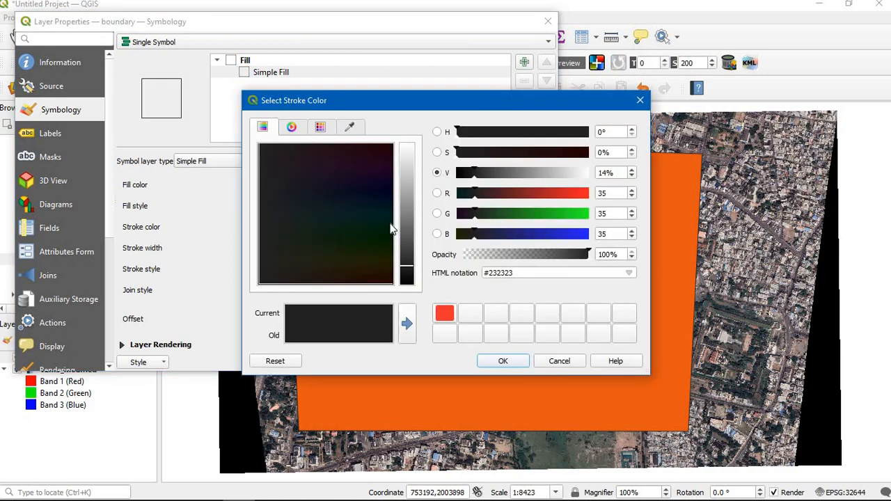
pyautogui.click(382, 227)
pyautogui.click(503, 361)
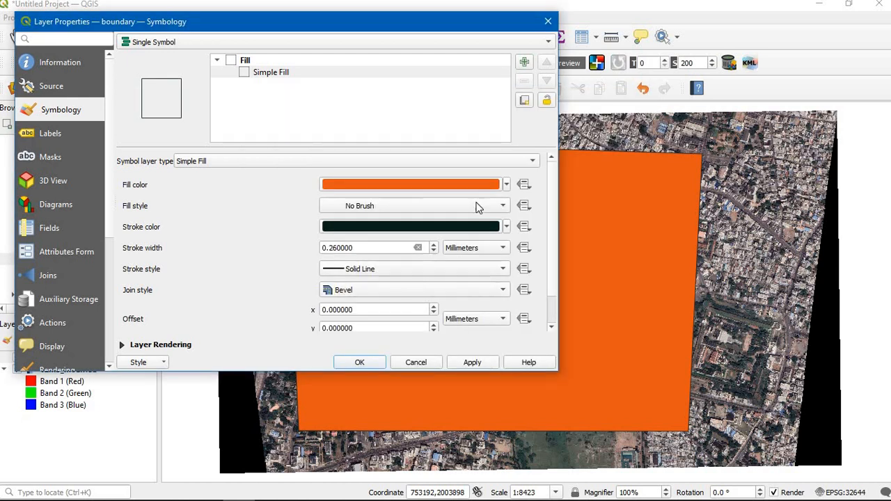
# Set the Simple Fill's stroke width to 1 millimeter.
pyautogui.click(394, 271)
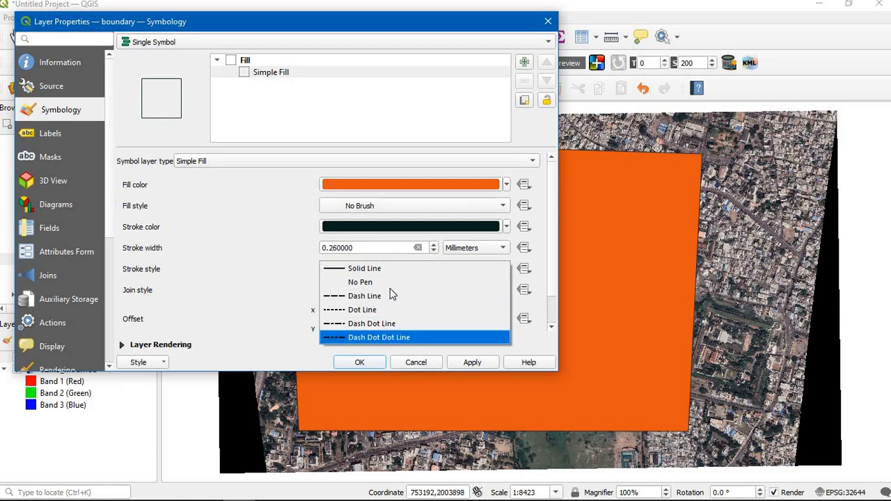
pyautogui.click(394, 271)
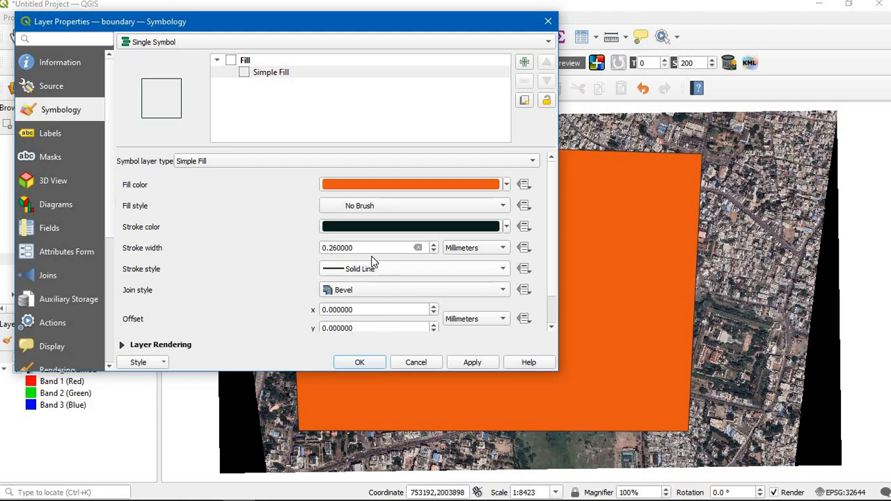
pyautogui.moveTo(368, 248); pyautogui.dragTo(225, 251)
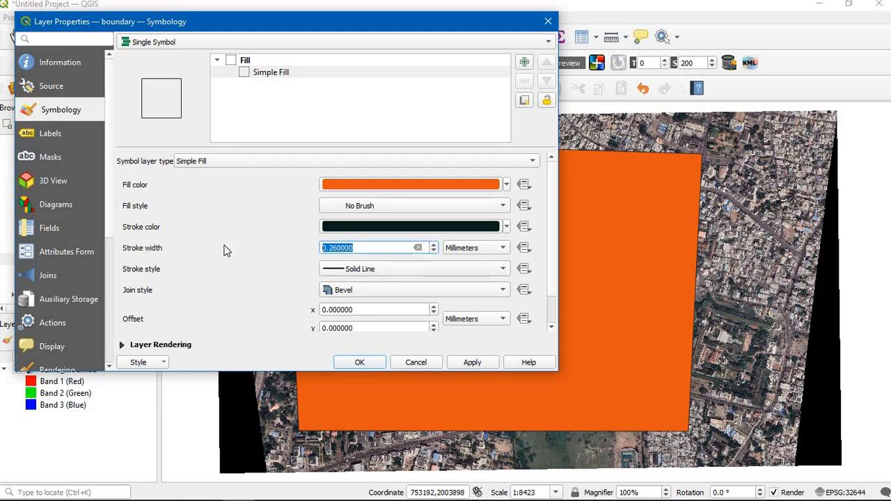
pyautogui.write('1')
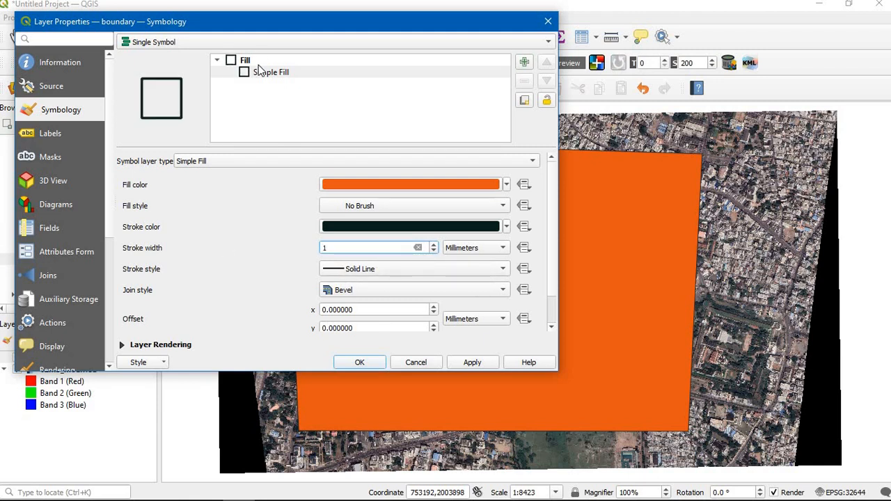
# Change the Simple Fill's stroke color to red #ea231b.
pyautogui.click(426, 233)
pyautogui.click(579, 194)
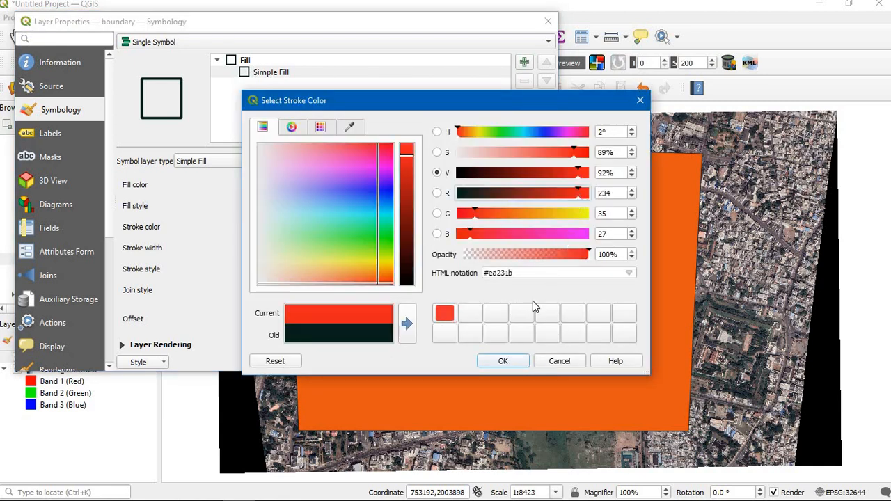
pyautogui.click(503, 360)
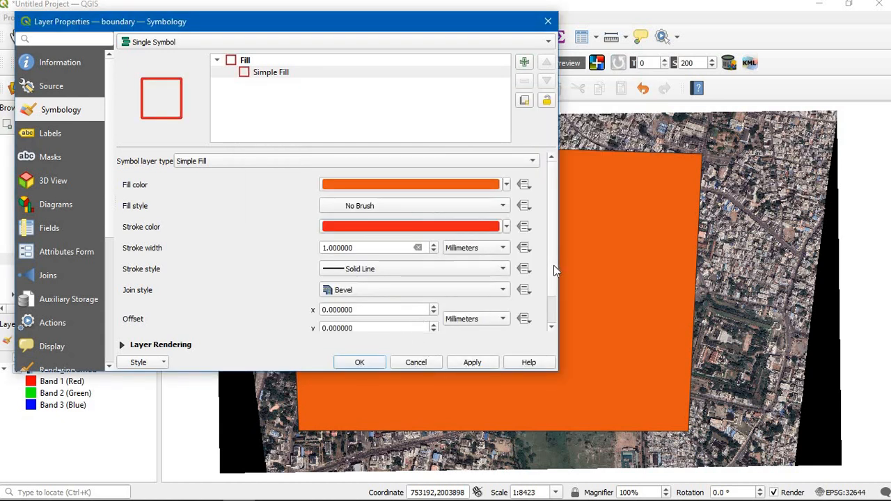
pyautogui.moveTo(551, 275); pyautogui.dragTo(548, 309)
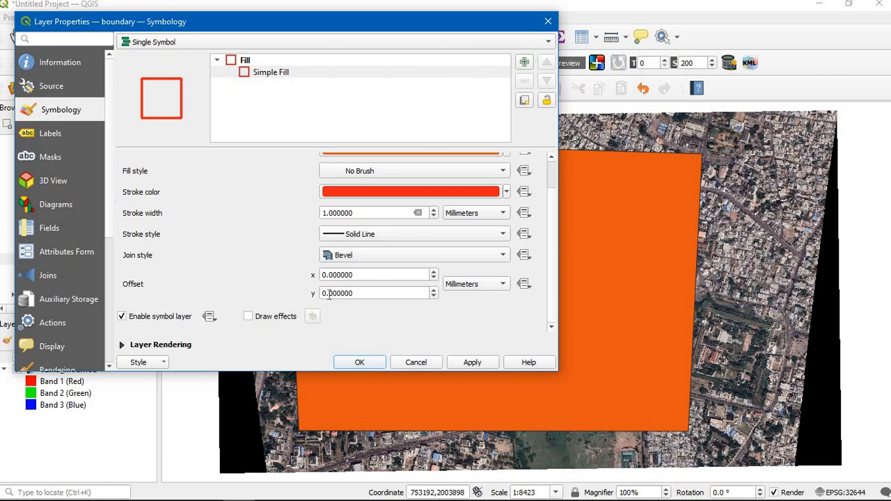
# Apply the red outline symbology to the boundary layer and close its properties.
pyautogui.click(473, 362)
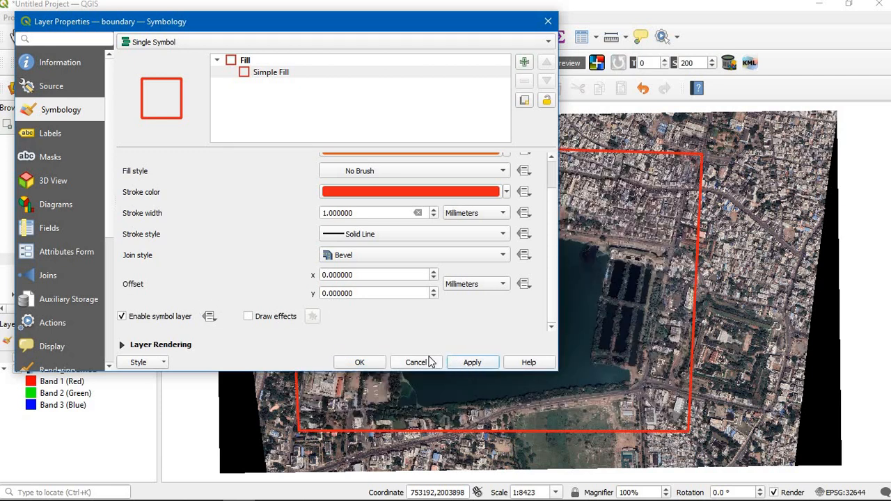
pyautogui.click(354, 363)
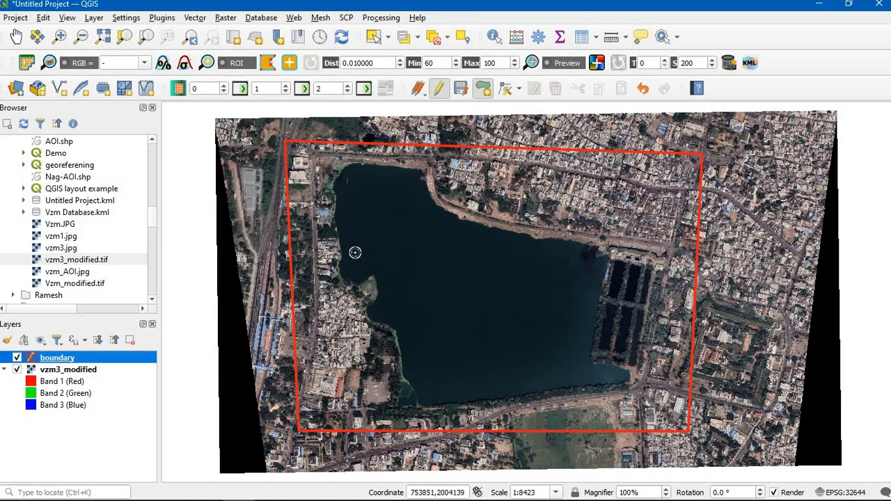
# Turn on Single Labels for the boundary layer using the Name field as the label value, and apply them.
pyautogui.rightClick(109, 358)
pyautogui.click(155, 351)
pyautogui.click(62, 137)
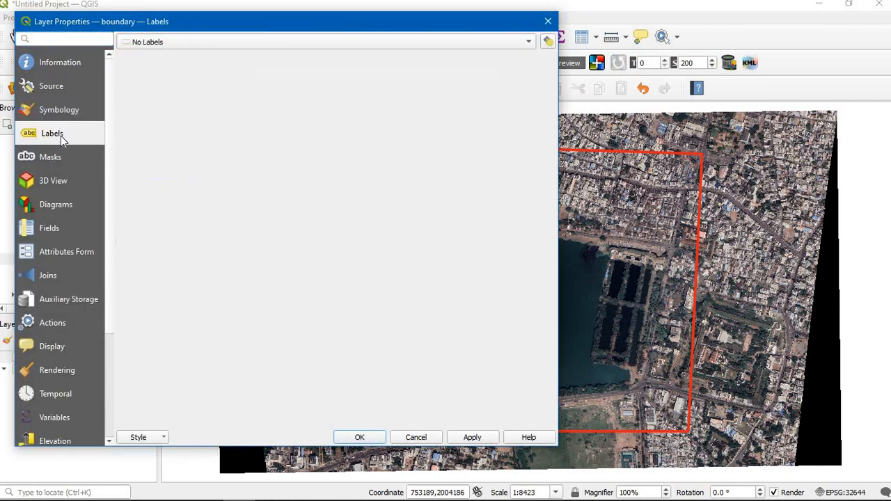
pyautogui.click(529, 42)
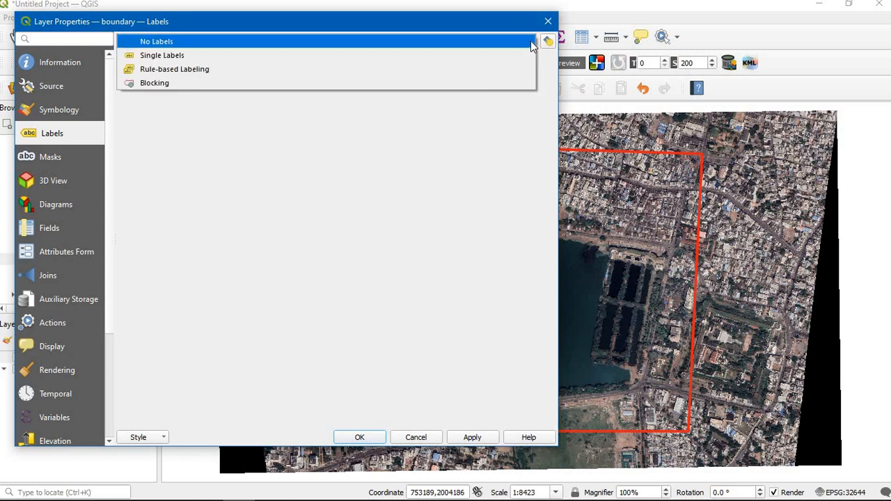
pyautogui.click(278, 58)
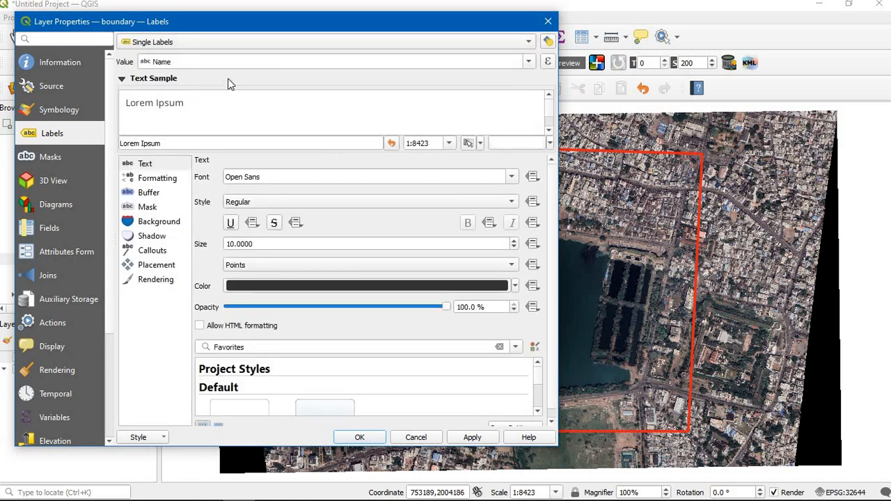
pyautogui.click(529, 62)
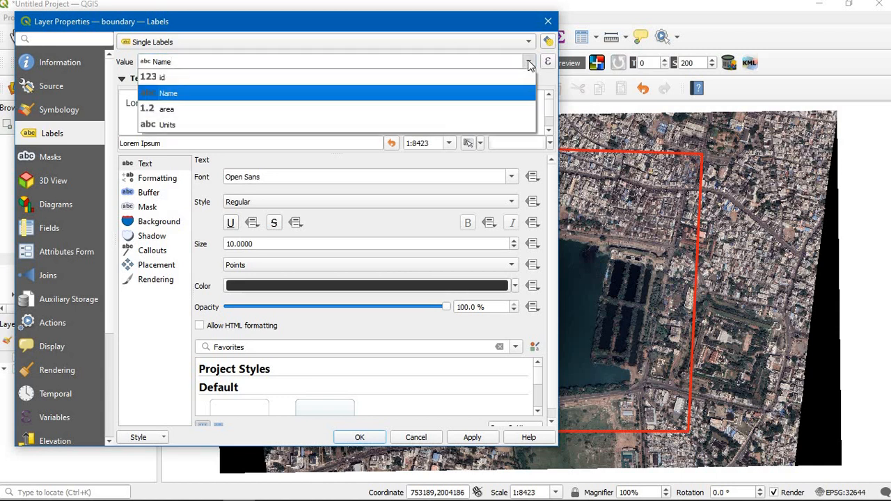
pyautogui.click(202, 101)
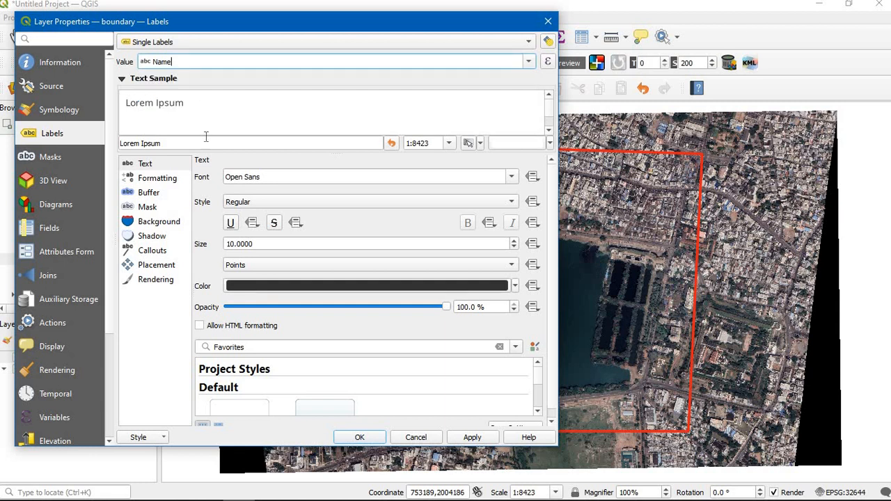
pyautogui.click(481, 440)
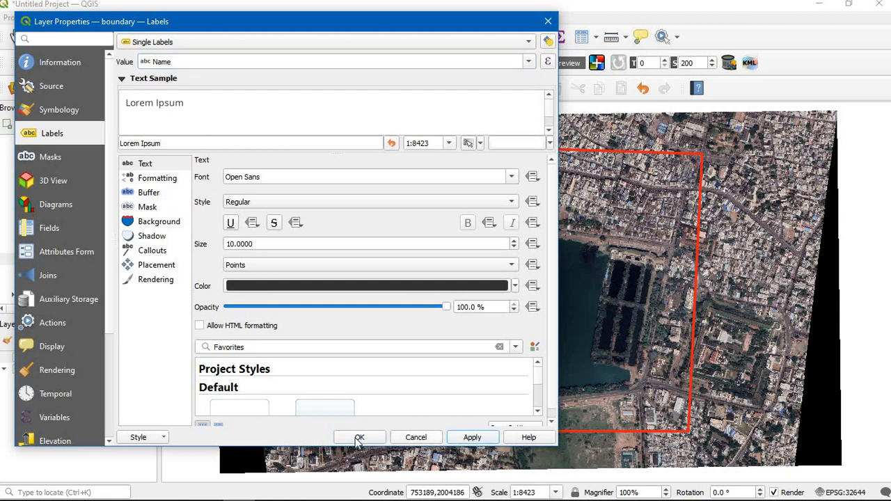
pyautogui.click(355, 439)
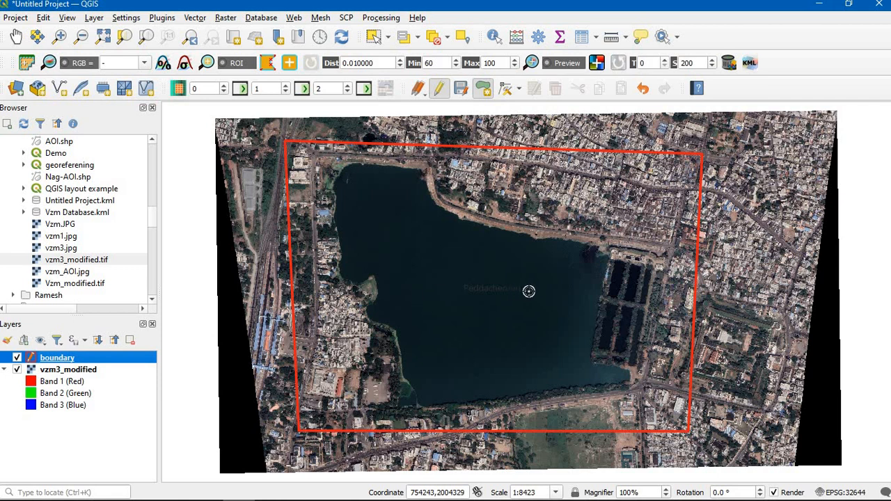
# Set the boundary layer's label text color to red #e63232 and apply it.
pyautogui.rightClick(93, 358)
pyautogui.click(129, 352)
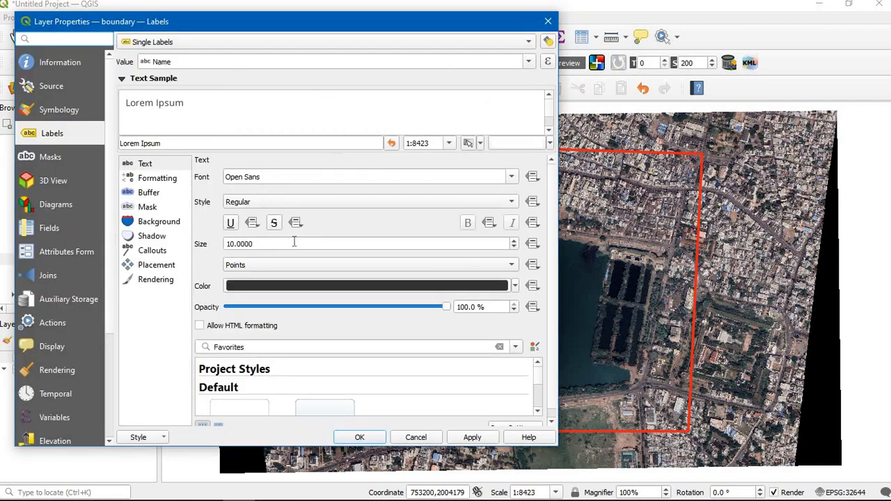
pyautogui.click(284, 292)
pyautogui.click(578, 198)
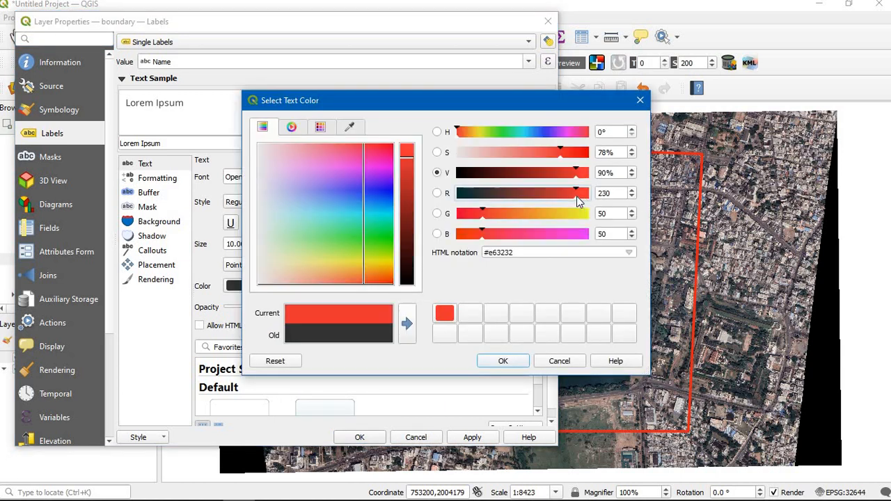
pyautogui.click(502, 361)
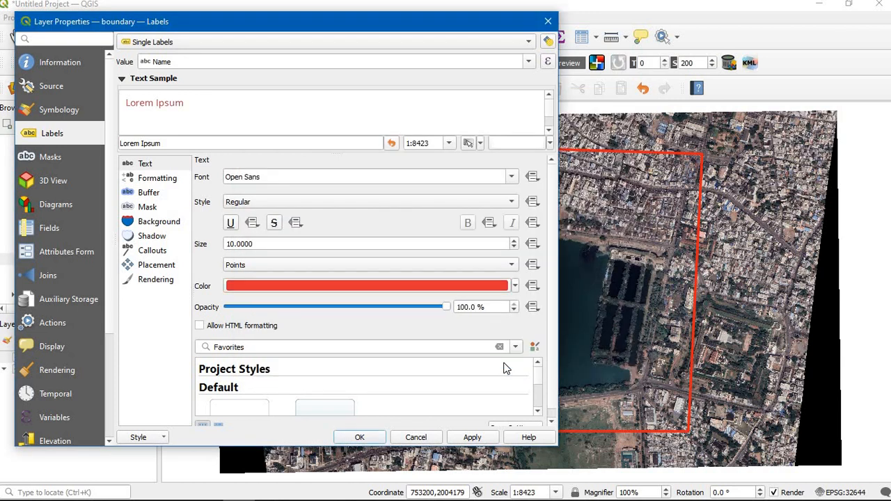
pyautogui.click(473, 438)
# Add underline and strikethrough to the boundary layer's label text, then apply and close the properties.
pyautogui.moveTo(425, 25); pyautogui.dragTo(728, 7)
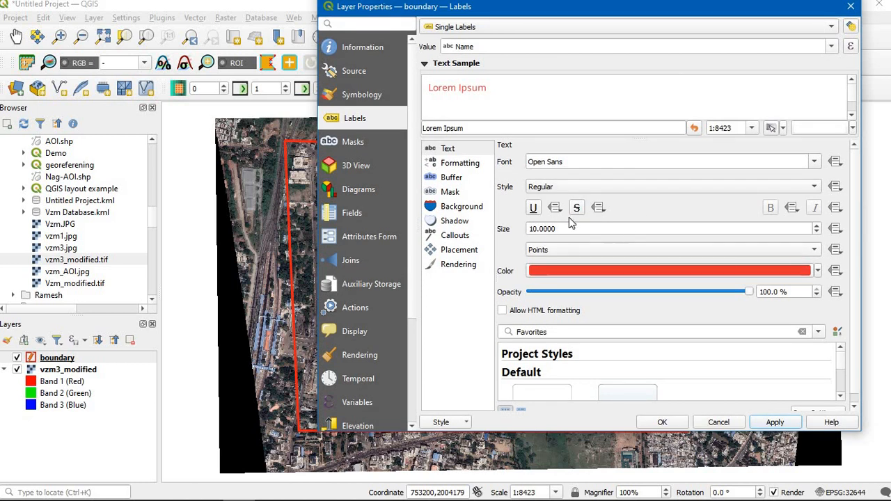
pyautogui.click(534, 209)
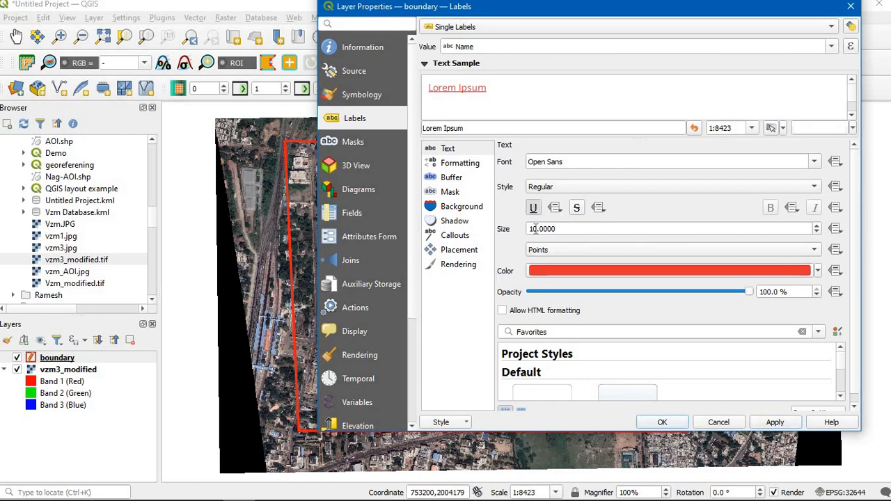
pyautogui.click(577, 210)
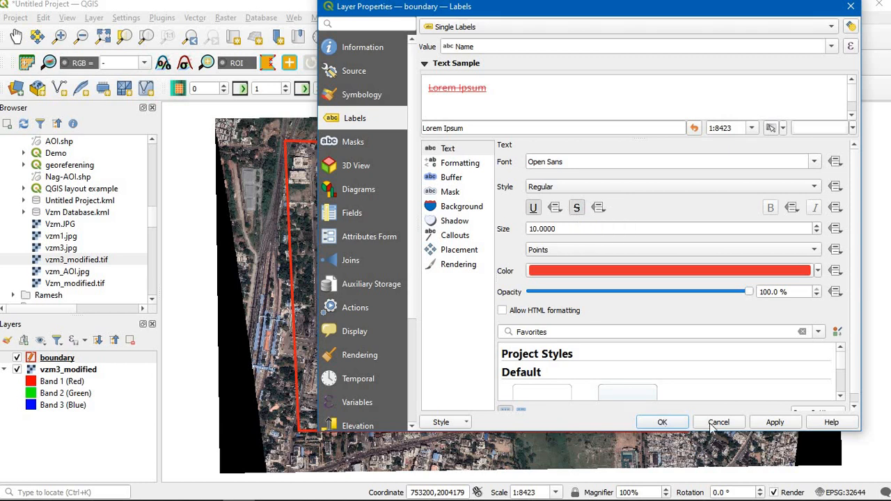
pyautogui.click(775, 422)
pyautogui.click(662, 423)
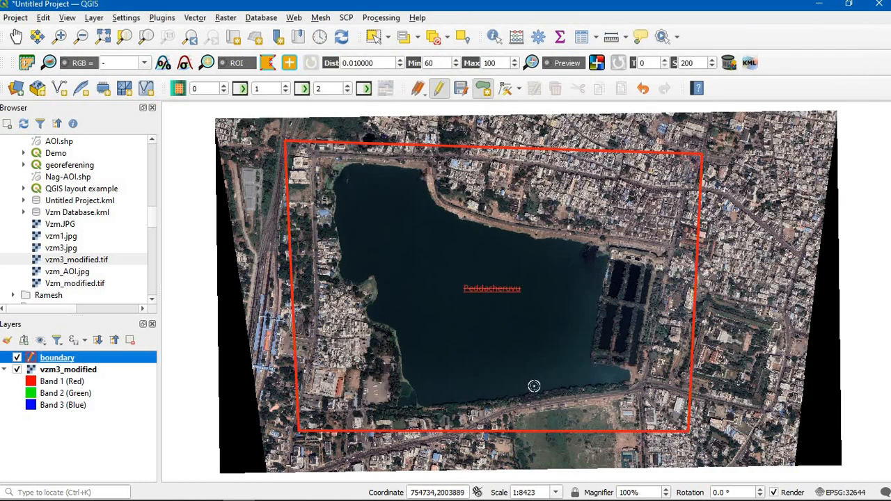
# Remove the strikethrough from the boundary labels and set their font style to Semibold, keeping Open Sans as the font.
pyautogui.rightClick(119, 358)
pyautogui.click(199, 347)
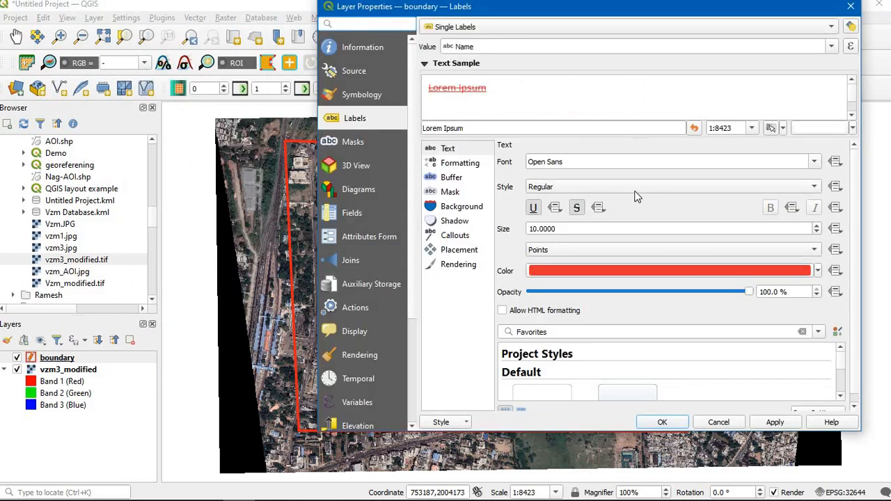
pyautogui.click(578, 209)
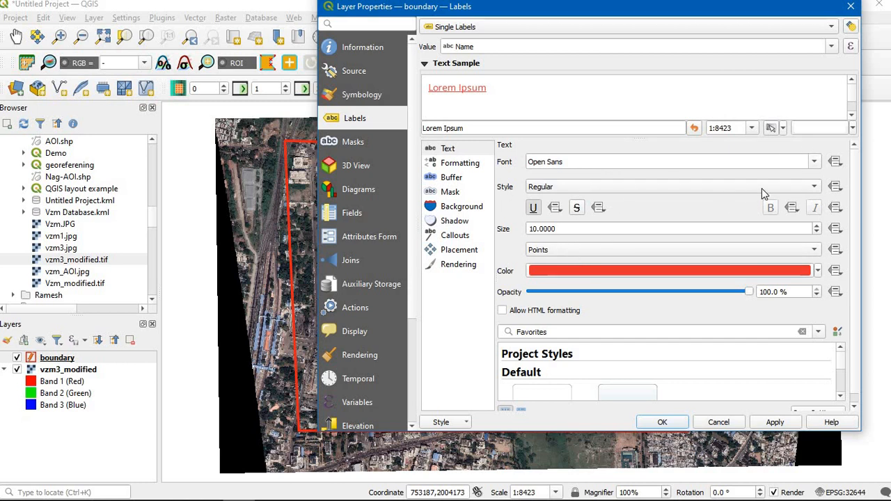
pyautogui.click(817, 188)
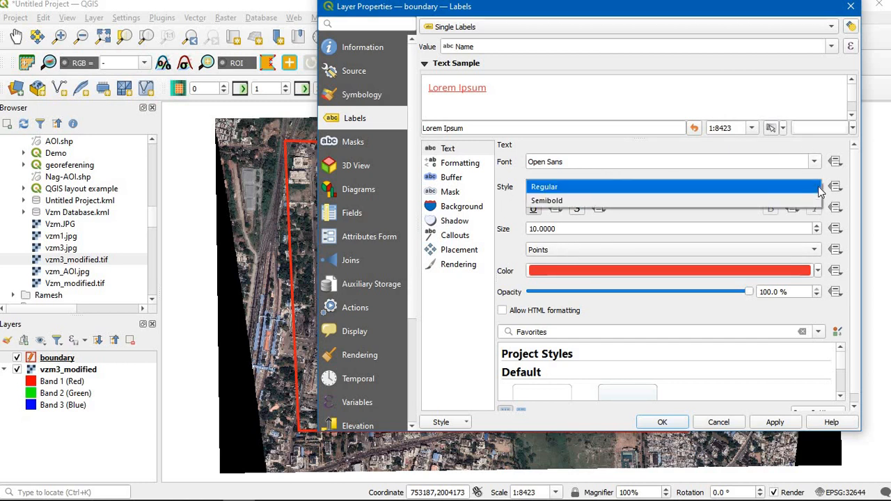
pyautogui.click(559, 203)
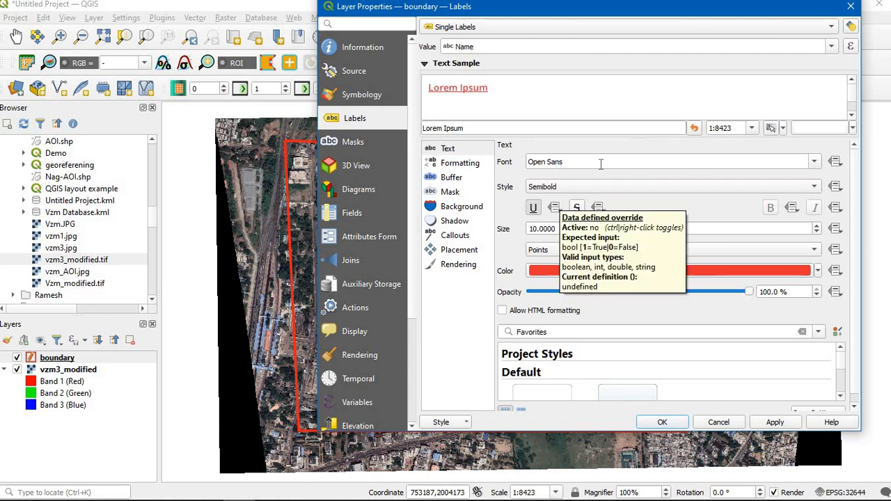
pyautogui.click(816, 163)
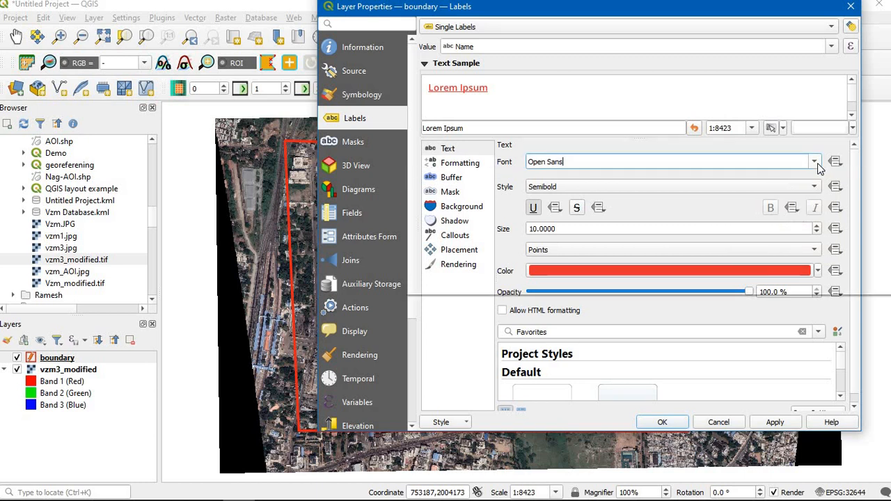
pyautogui.click(818, 163)
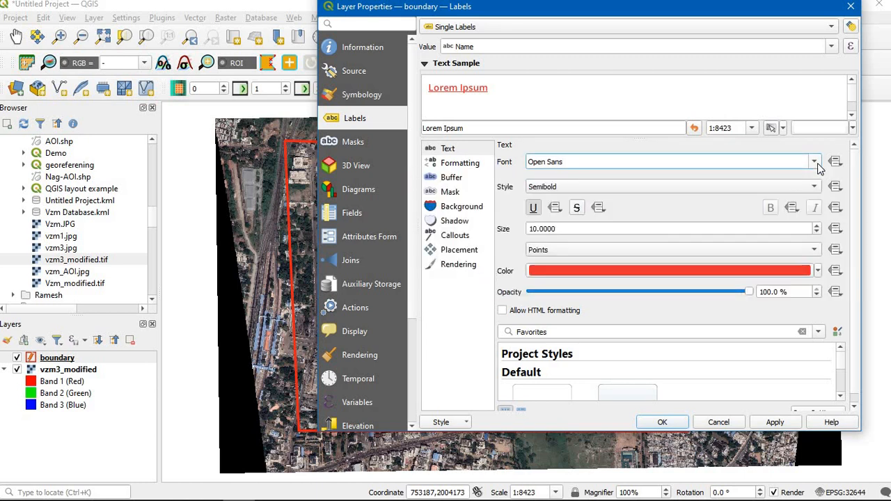
pyautogui.click(775, 422)
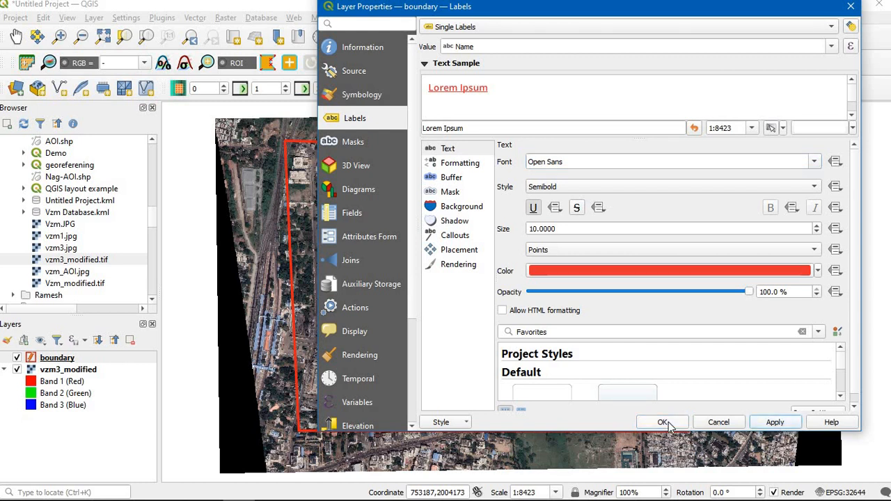
pyautogui.click(662, 423)
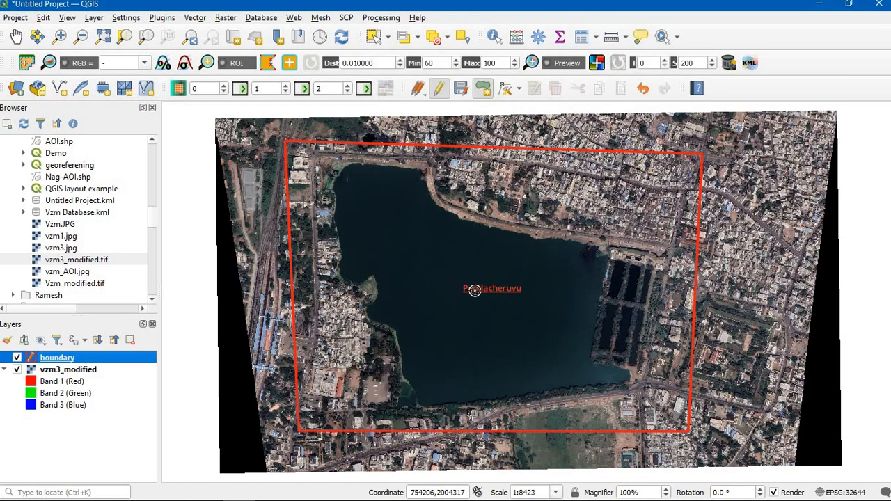
# Open the boundary layer's attribute table and inspect the polygon's area and Units fields.
pyautogui.rightClick(102, 361)
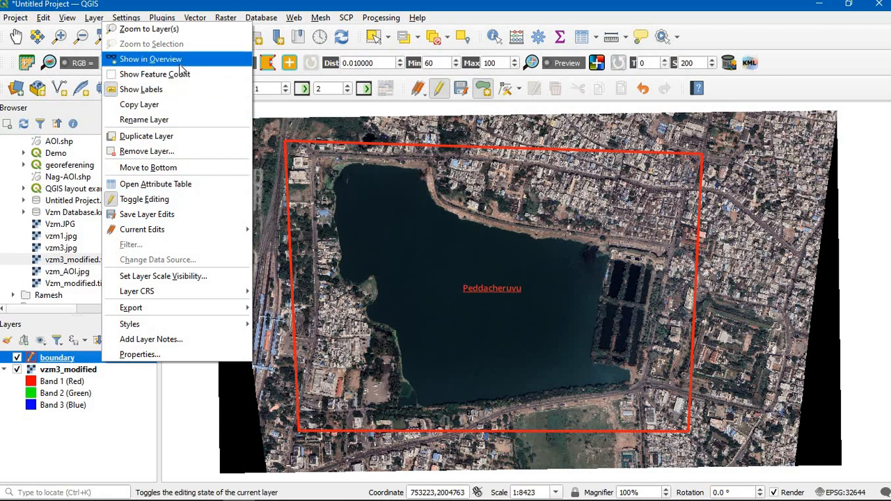
pyautogui.click(179, 186)
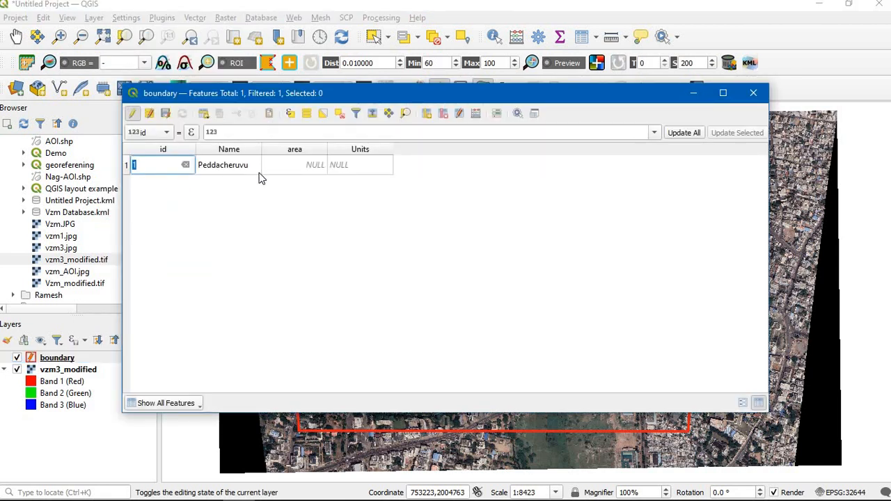
pyautogui.click(287, 165)
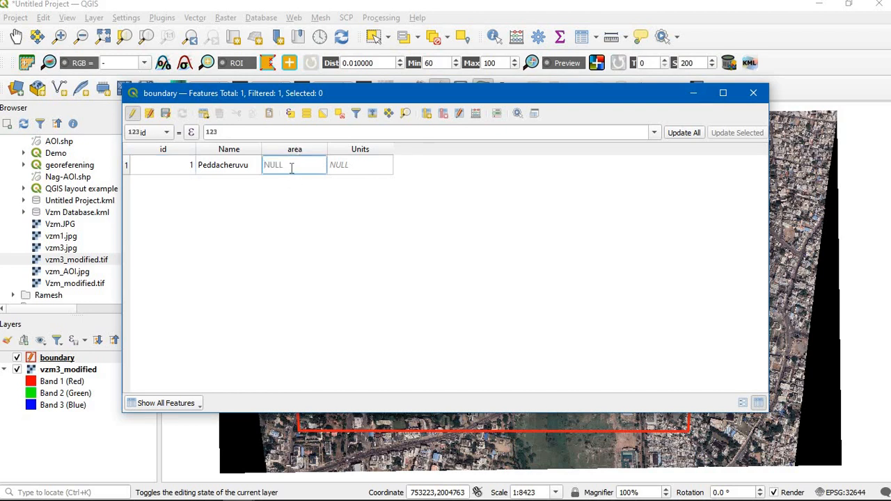
pyautogui.click(302, 152)
pyautogui.click(357, 167)
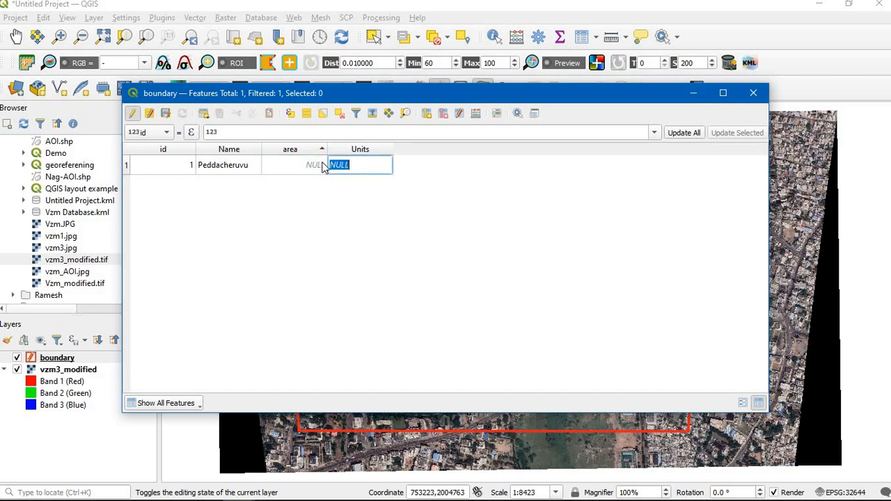
# Open the field calculator for the boundary layer and browse the functions in the Geometry group.
pyautogui.click(477, 116)
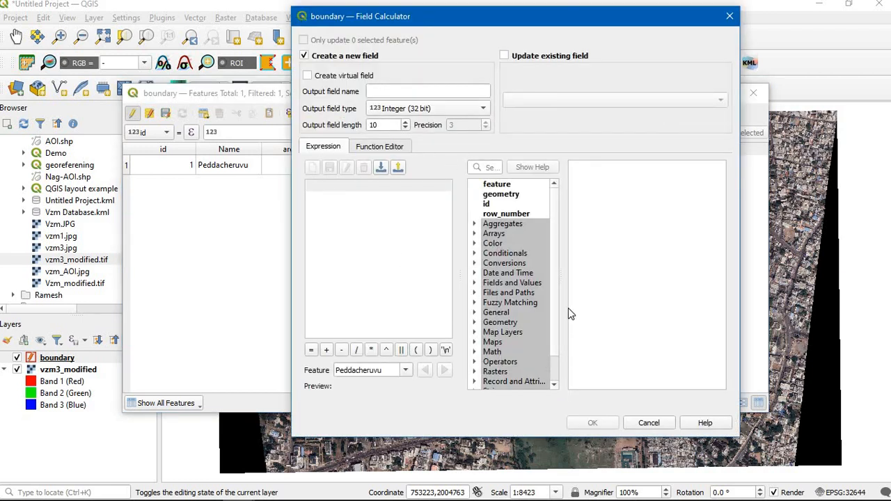
pyautogui.click(475, 324)
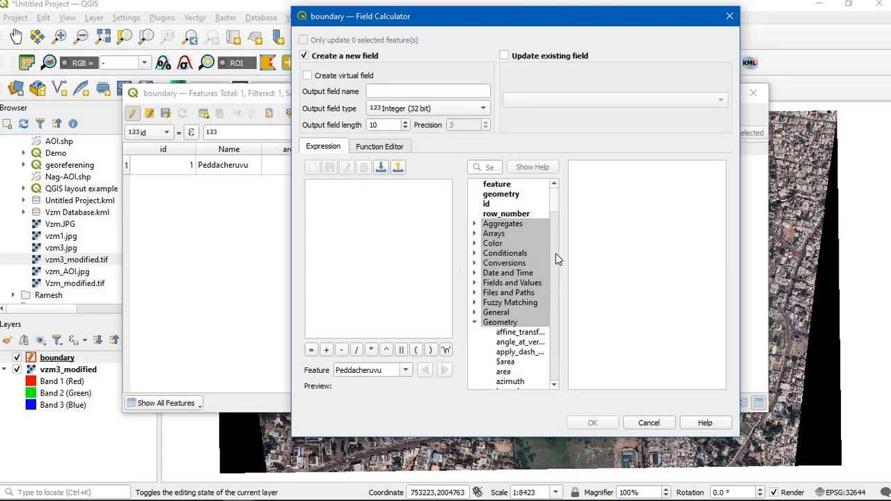
pyautogui.scroll(-4, 555, 209)
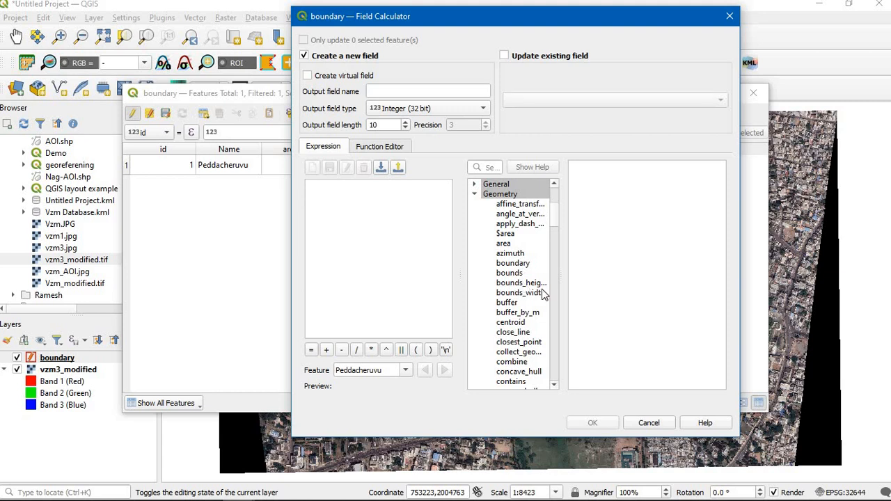
pyautogui.scroll(-10, 556, 220)
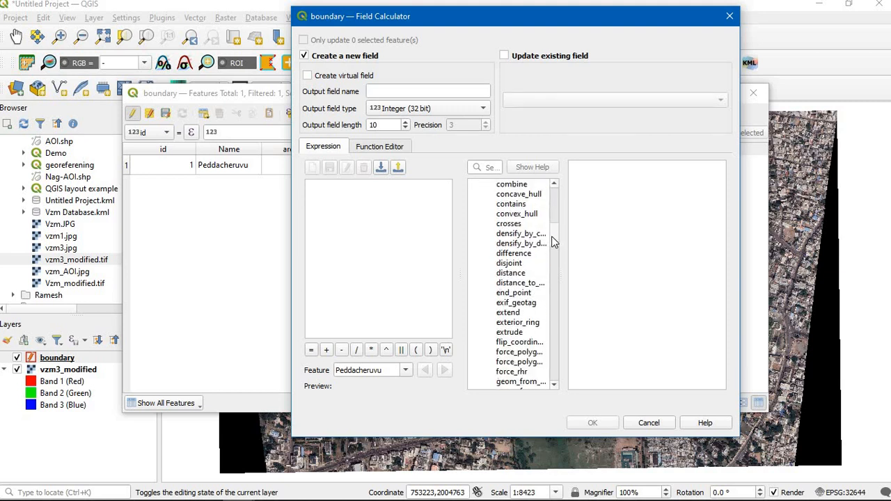
pyautogui.scroll(-8, 552, 247)
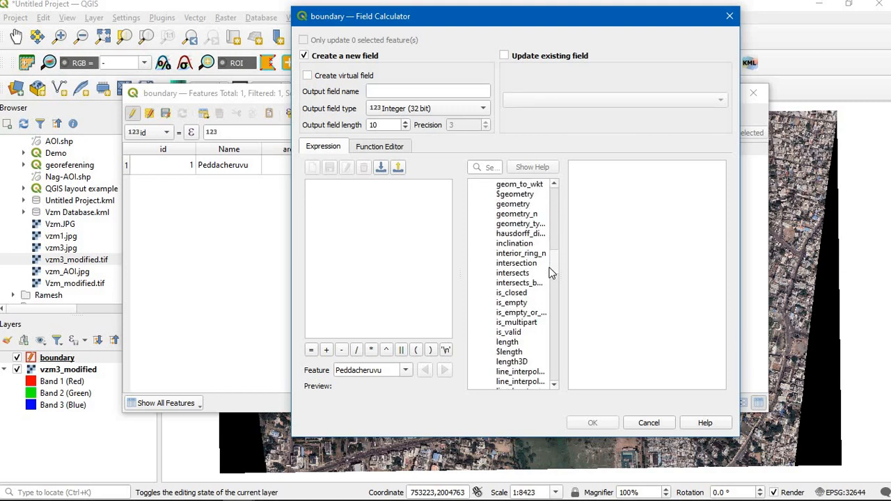
pyautogui.scroll(-5, 550, 285)
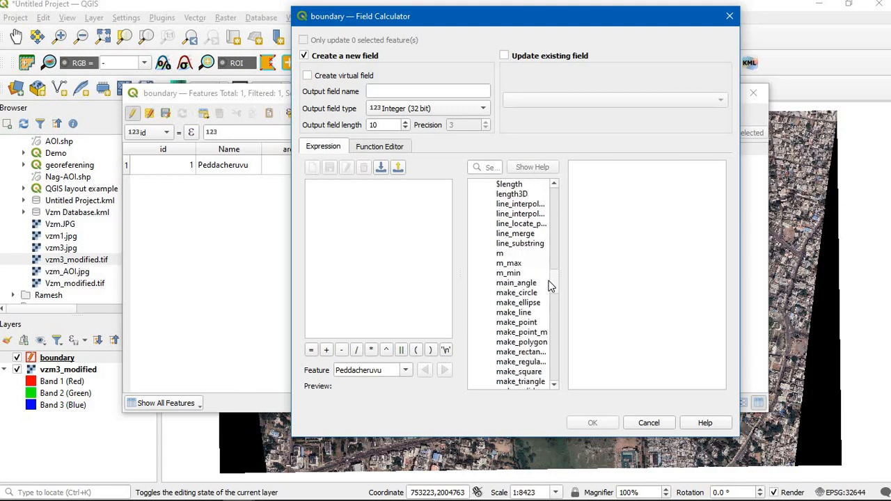
pyautogui.scroll(-7, 549, 299)
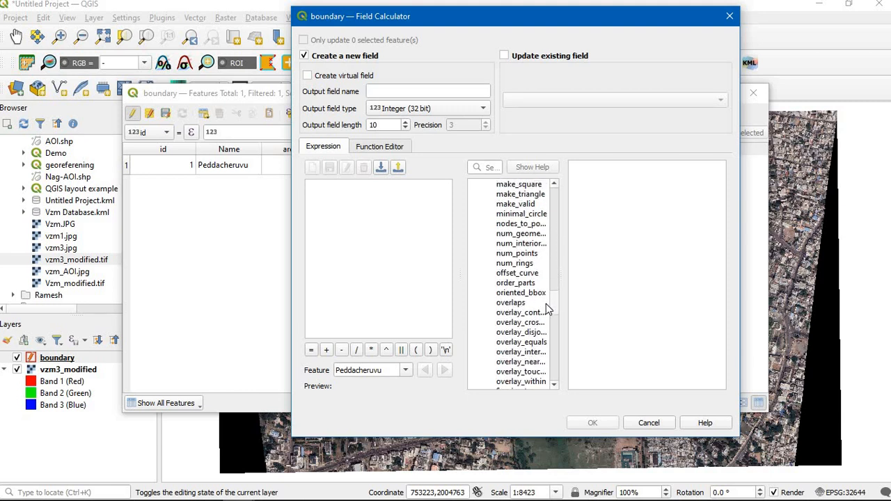
pyautogui.scroll(-1, 547, 323)
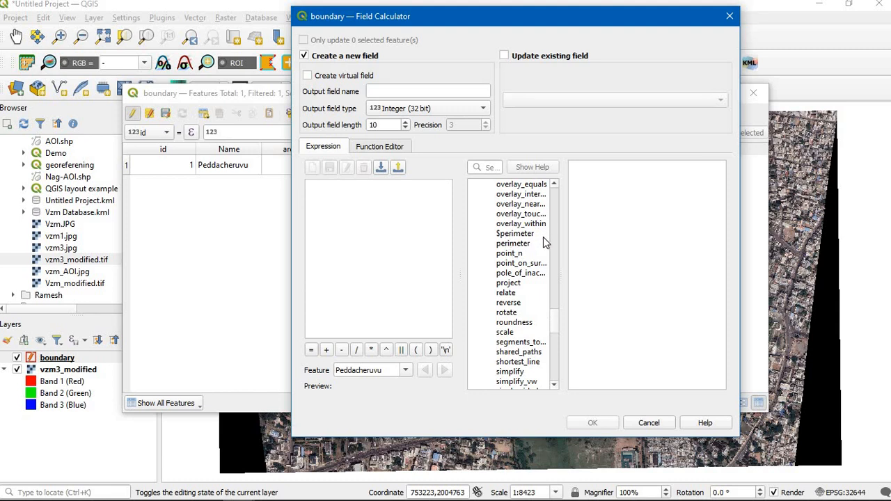
pyautogui.scroll(-7, 557, 326)
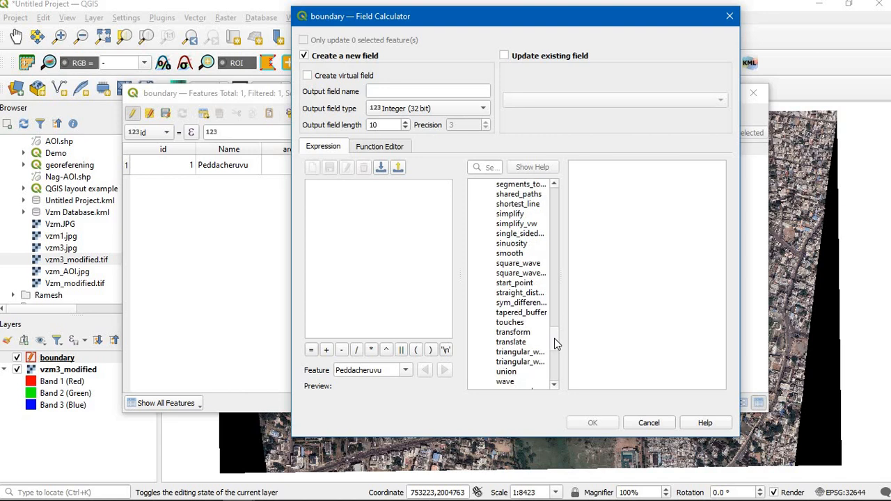
pyautogui.scroll(-3, 554, 339)
pyautogui.scroll(-1, 555, 347)
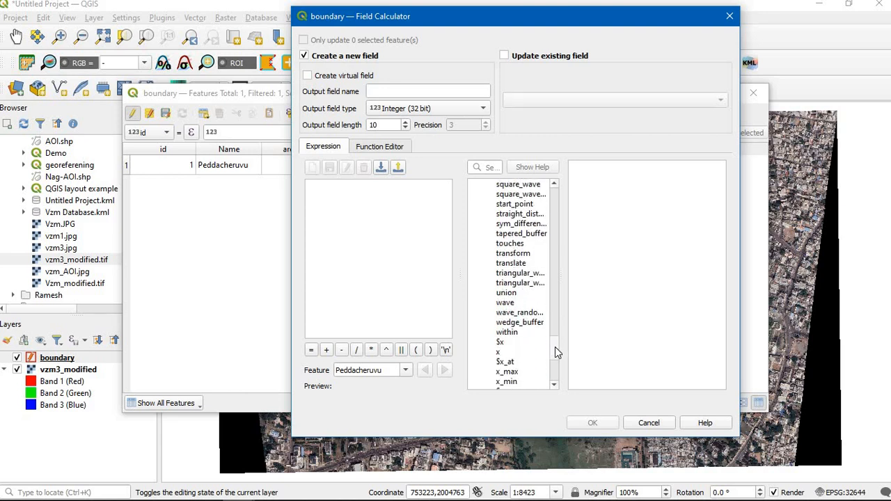
pyautogui.scroll(-1, 555, 349)
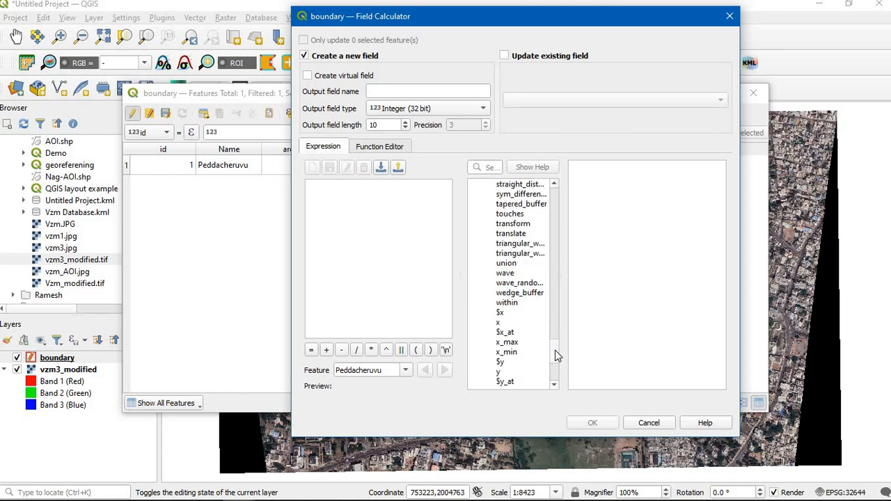
pyautogui.scroll(-2, 555, 355)
pyautogui.scroll(-3, 554, 363)
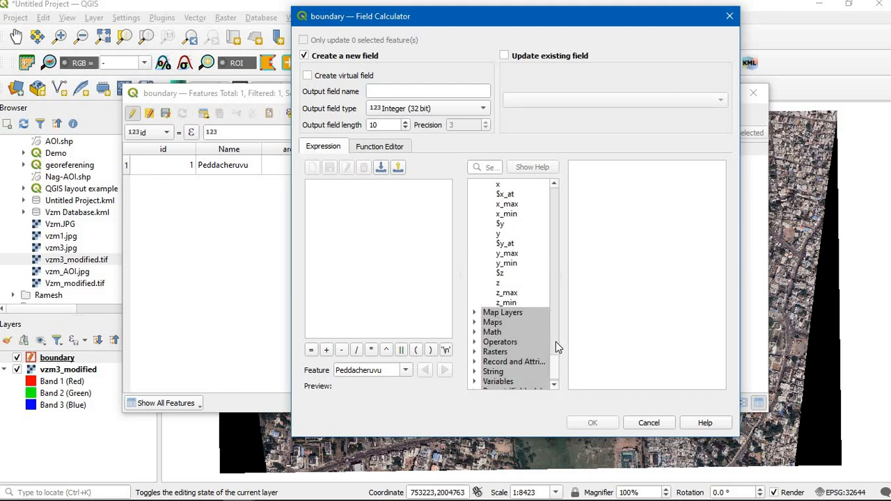
pyautogui.scroll(10, 557, 349)
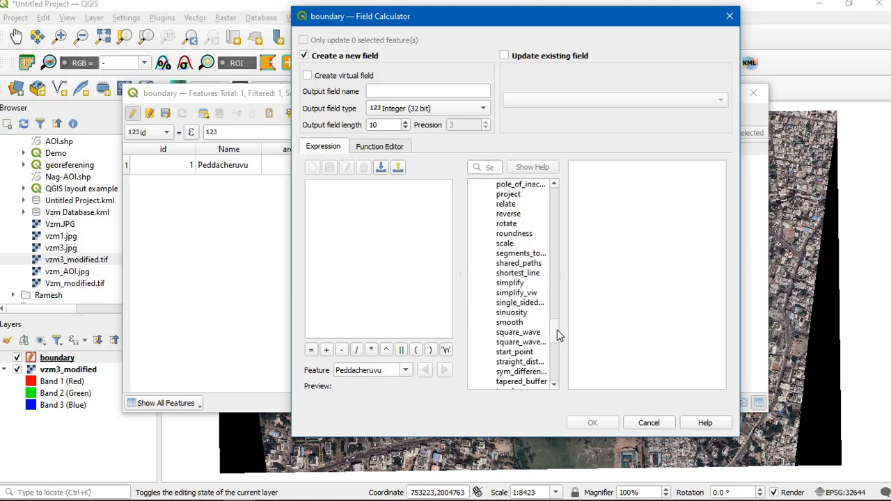
pyautogui.scroll(2, 558, 325)
pyautogui.scroll(3, 557, 317)
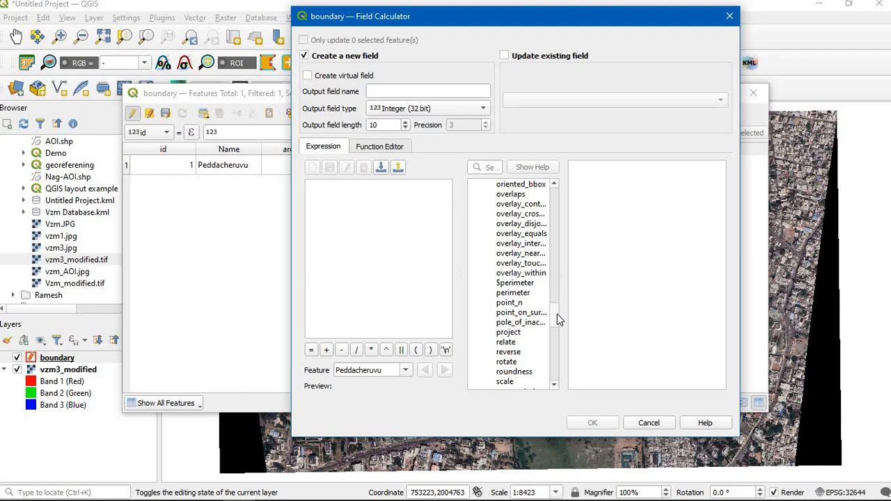
pyautogui.moveTo(557, 314); pyautogui.dragTo(559, 275)
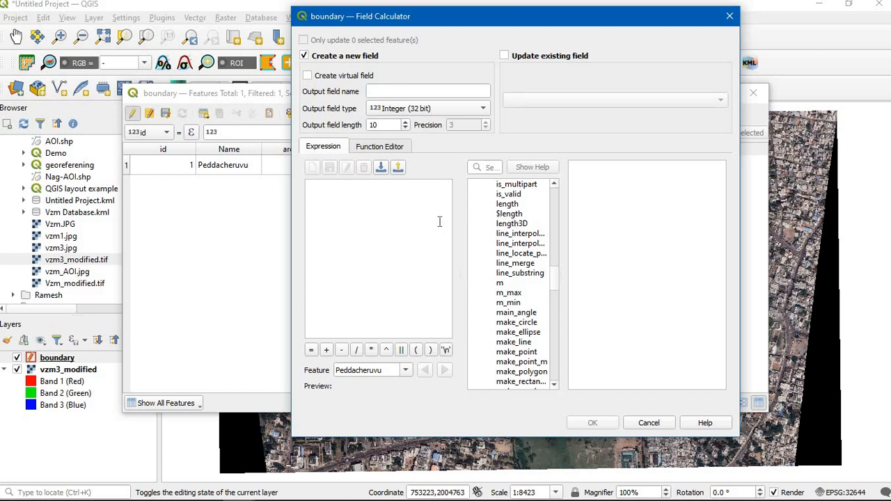
# Build the expression $area / (1000*1000) to calculate the polygon's area in square kilometres.
pyautogui.click(360, 215)
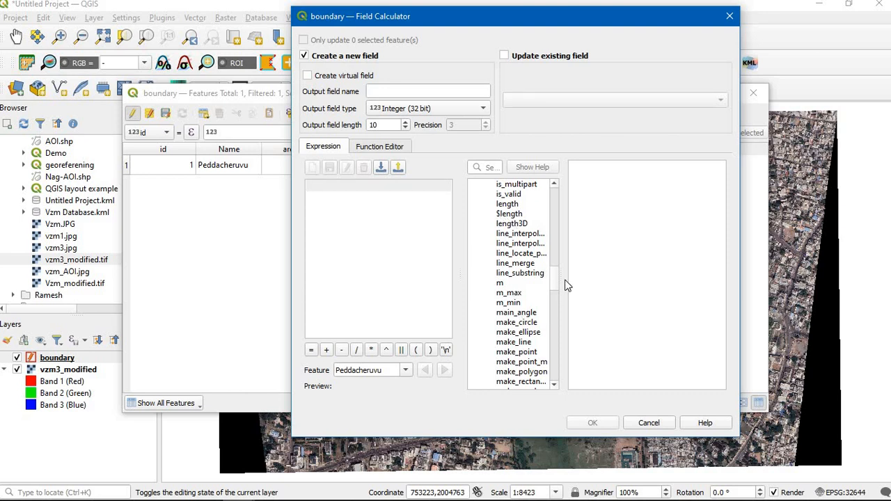
pyautogui.click(555, 230)
pyautogui.click(555, 226)
pyautogui.moveTo(555, 226)
pyautogui.mouseDown()
pyautogui.moveTo(555, 201)
pyautogui.moveTo(553, 214)
pyautogui.mouseUp()
pyautogui.doubleClick(504, 265)
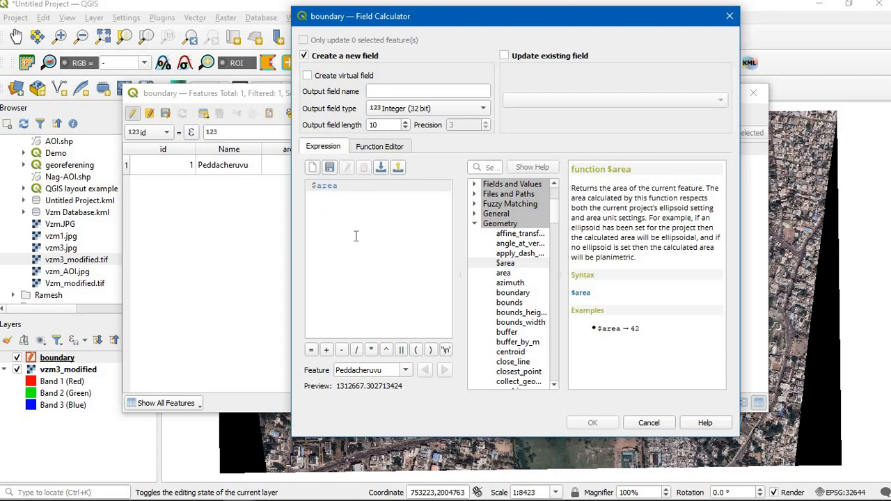
pyautogui.click(357, 350)
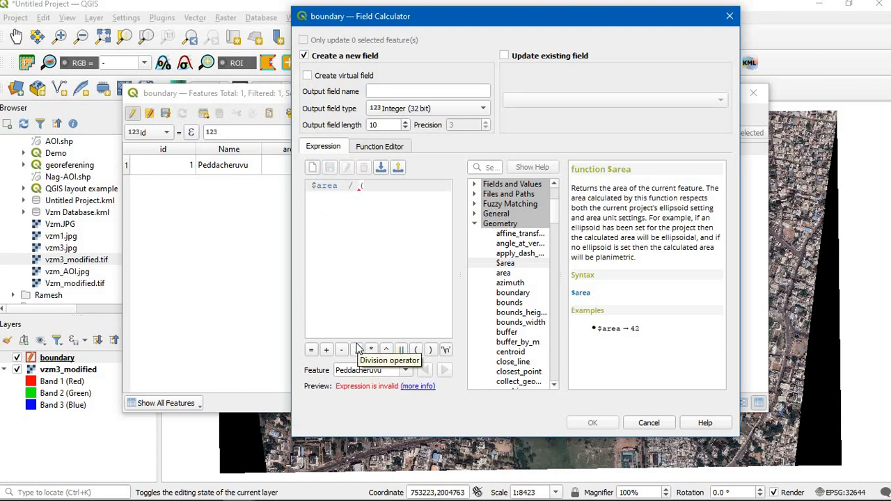
pyautogui.write('(1000')
pyautogui.write('*1000')
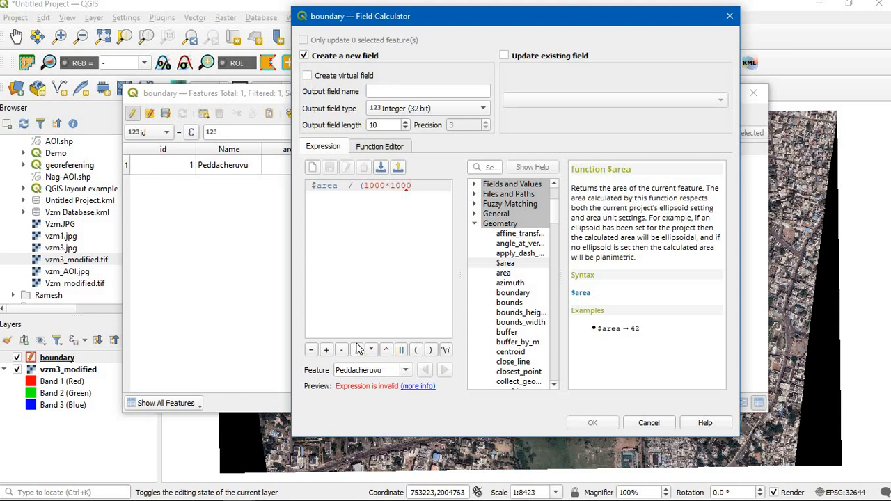
pyautogui.write(')')
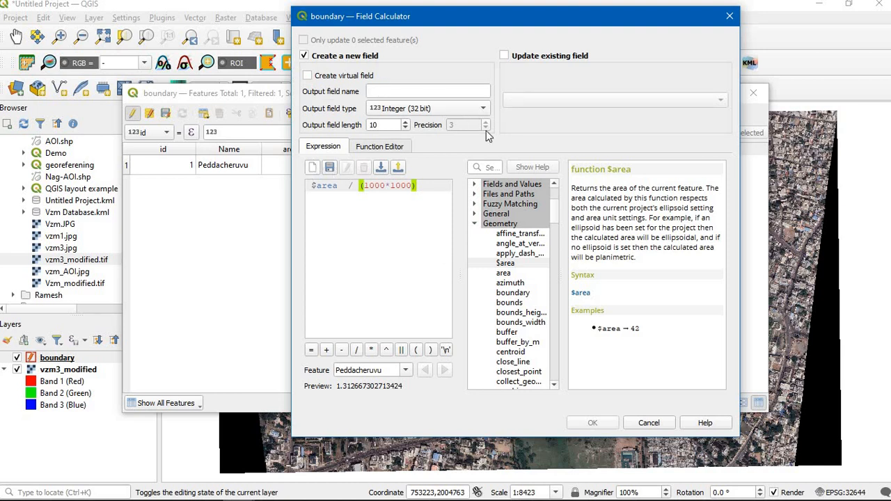
# Update the existing area field with the calculated expression instead of creating a new field.
pyautogui.click(504, 56)
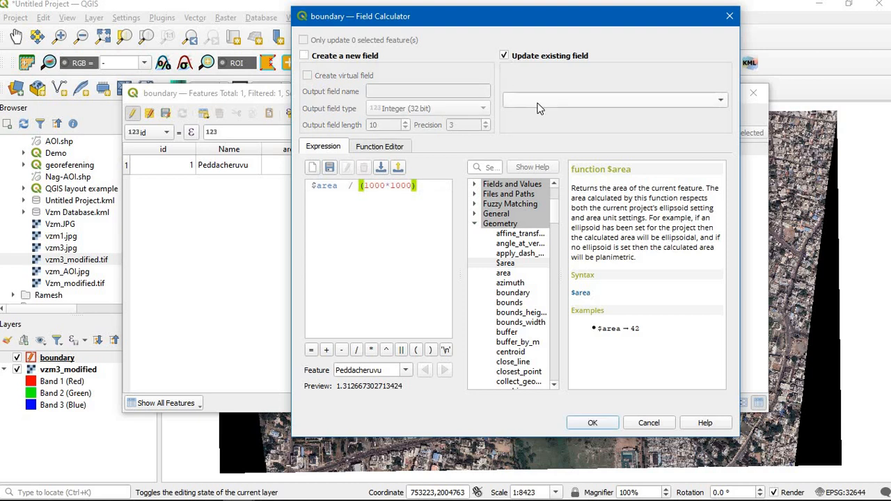
pyautogui.click(540, 103)
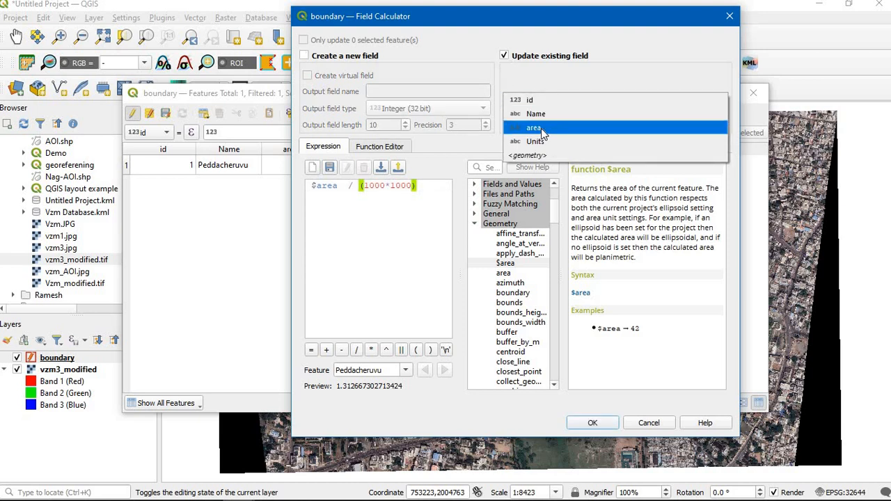
pyautogui.click(541, 128)
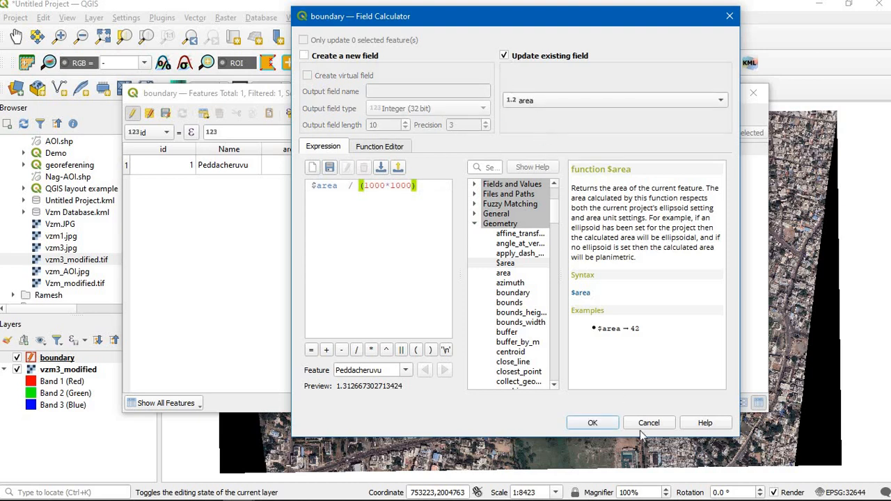
pyautogui.click(589, 425)
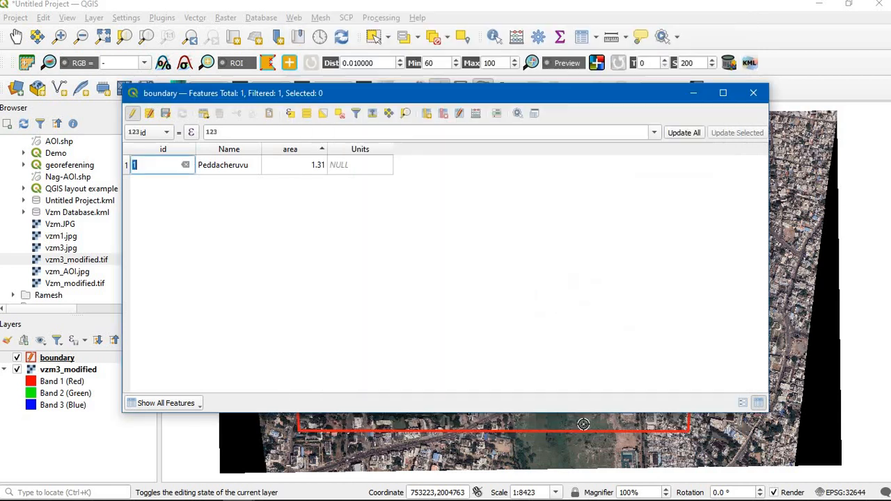
# Try to enter sqKm in the polygon's Units field and save the layer edits.
pyautogui.doubleClick(365, 164)
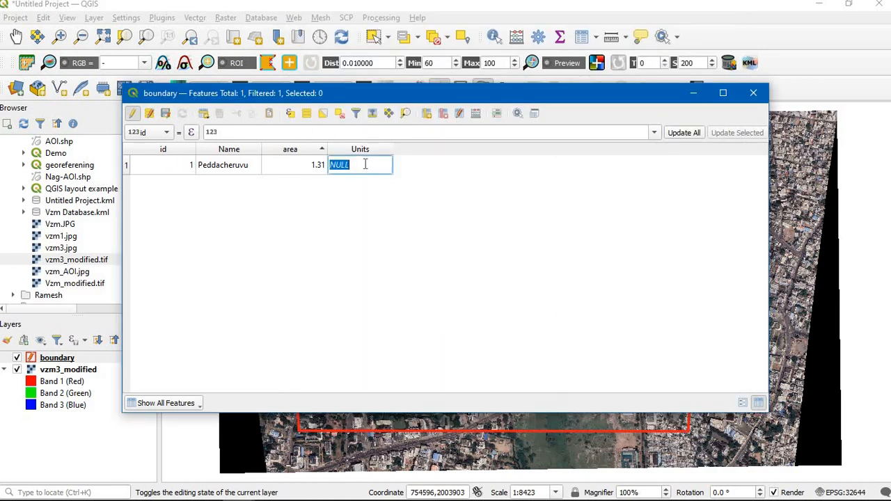
pyautogui.write('sqKm')
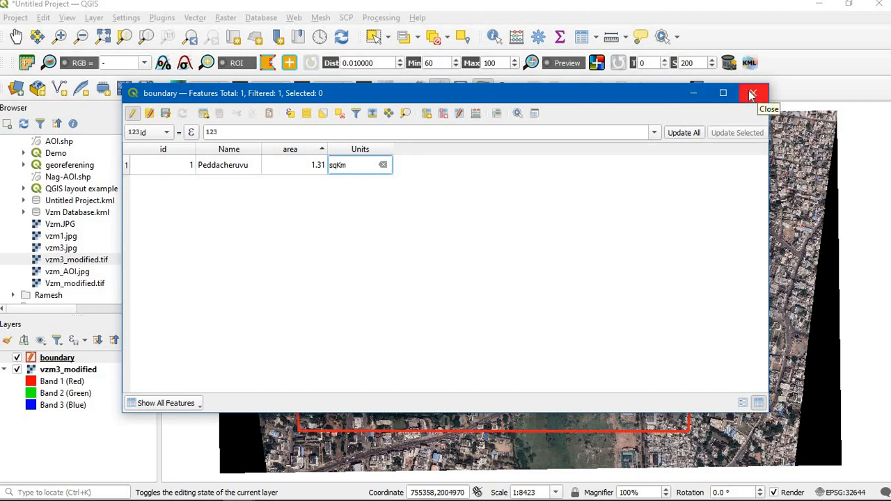
pyautogui.click(167, 115)
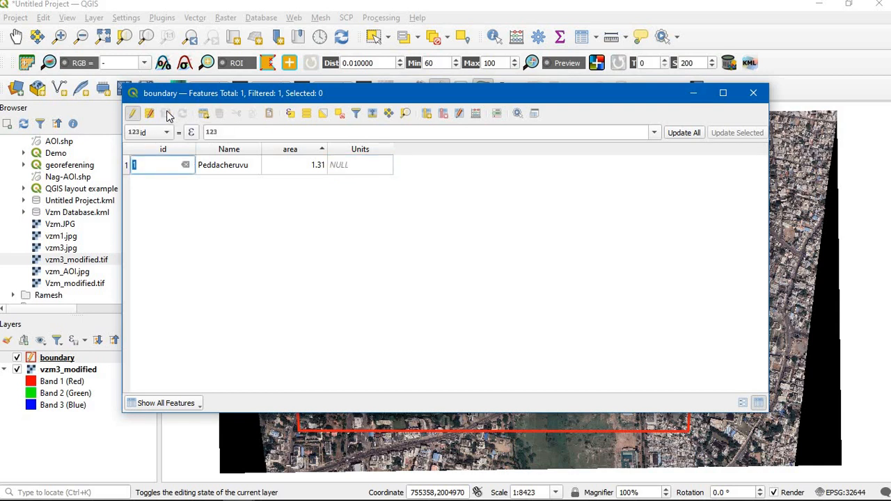
# Set the polygon's Units value to sqkm, then close the attribute table and save the boundary layer's edits.
pyautogui.doubleClick(357, 165)
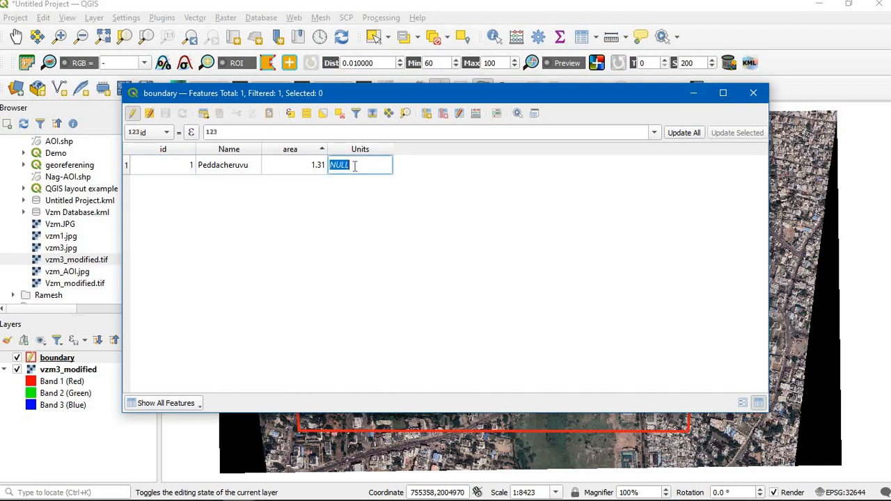
pyautogui.press('BackSpace')
pyautogui.write('sqkm')
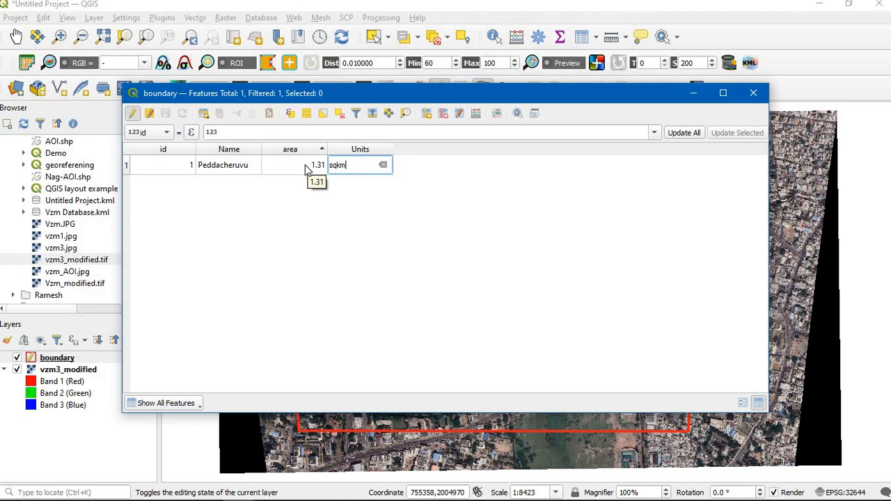
pyautogui.click(323, 248)
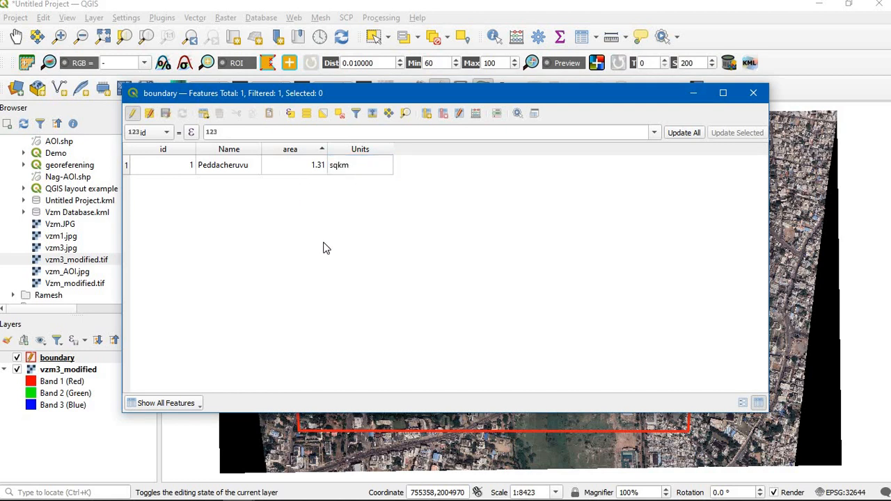
pyautogui.click(754, 93)
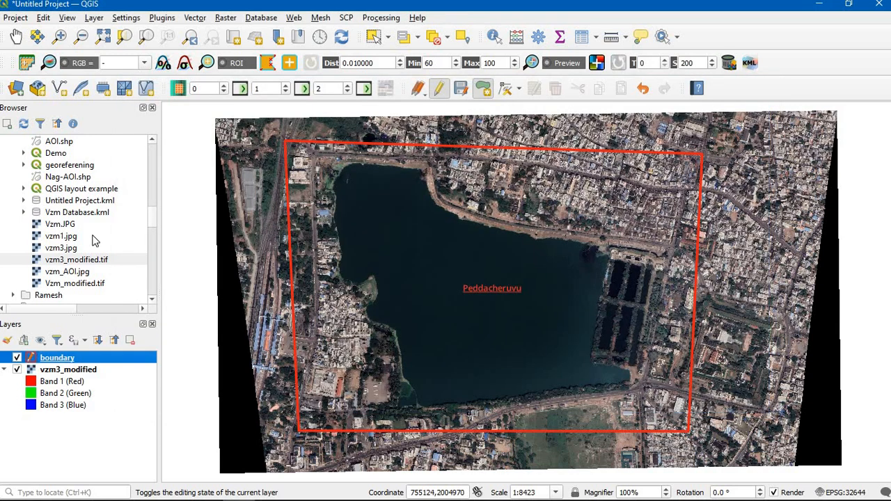
pyautogui.rightClick(82, 361)
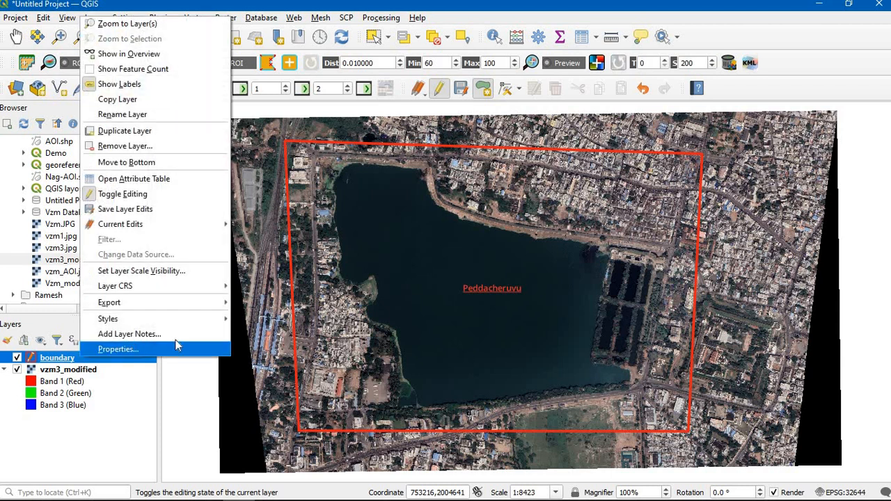
pyautogui.click(176, 211)
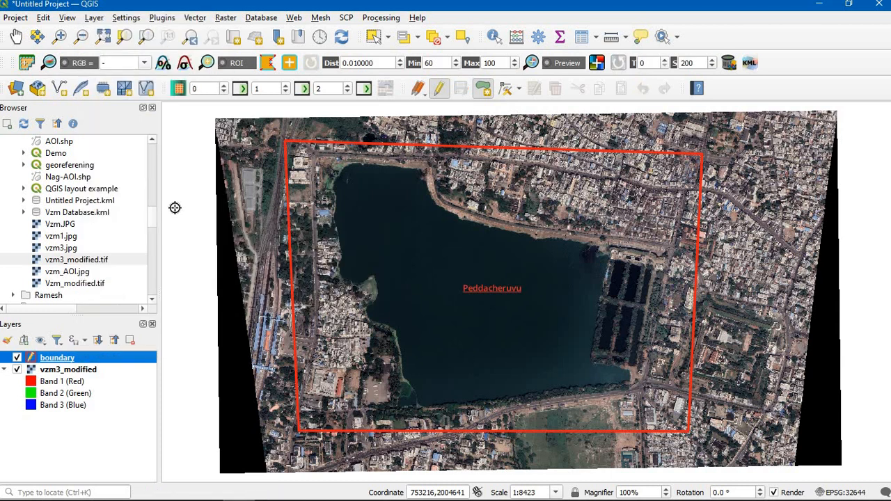
# Reopen the boundary layer's attribute table to check the saved area and Units values.
pyautogui.rightClick(79, 362)
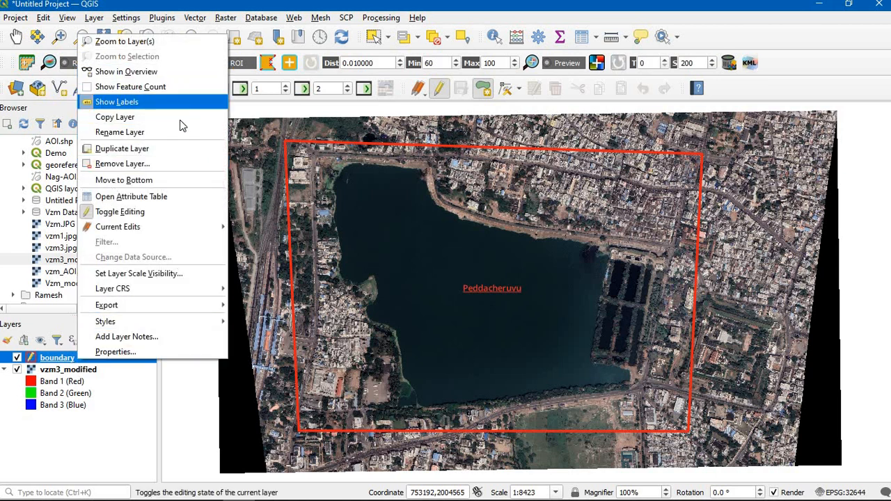
pyautogui.click(153, 197)
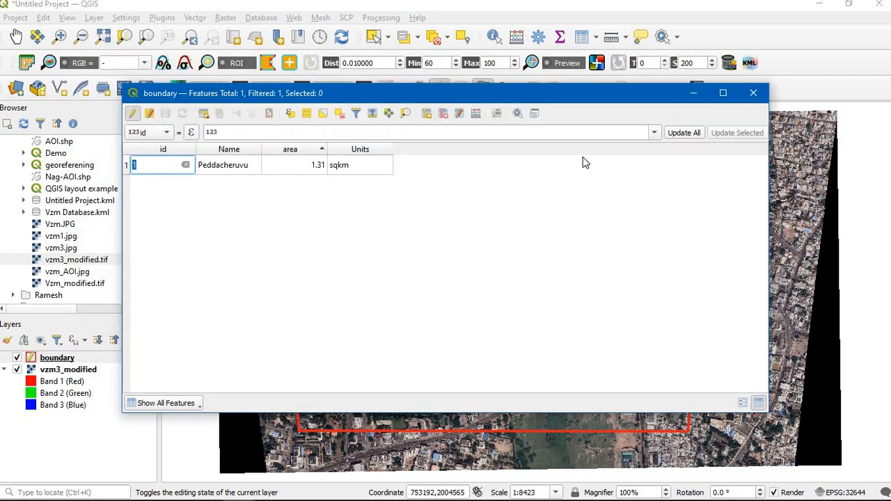
# Close the attribute table and set up a new shapefile named Road with LineString geometry and project CRS EPSG:32644 - WGS 84 / UTM zone 44N.
pyautogui.click(757, 94)
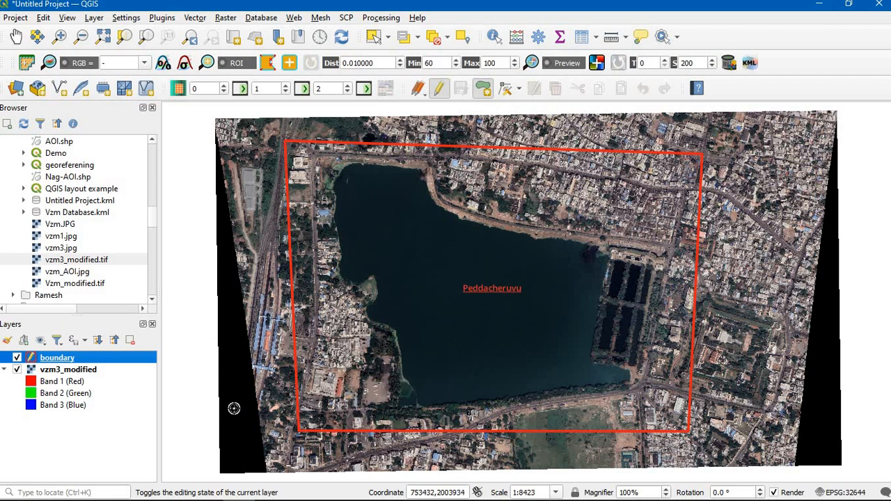
pyautogui.click(100, 19)
pyautogui.moveTo(113, 50)
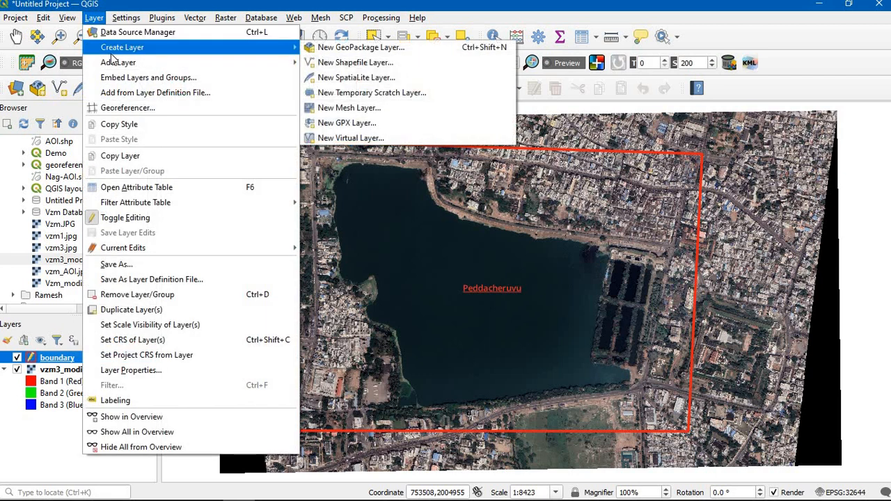
pyautogui.click(346, 63)
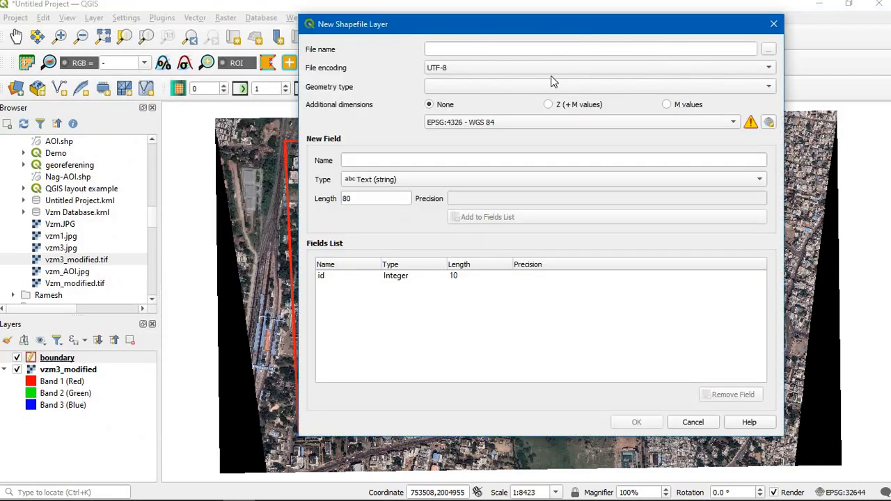
pyautogui.click(555, 50)
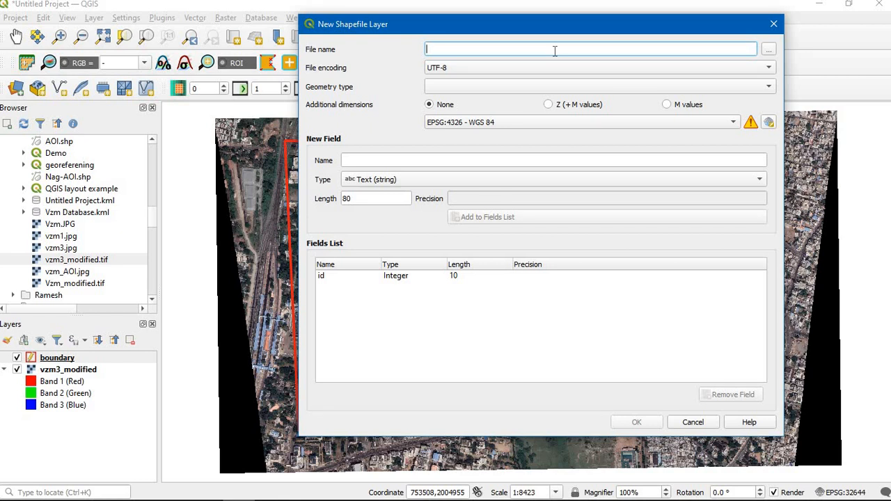
pyautogui.write('Road')
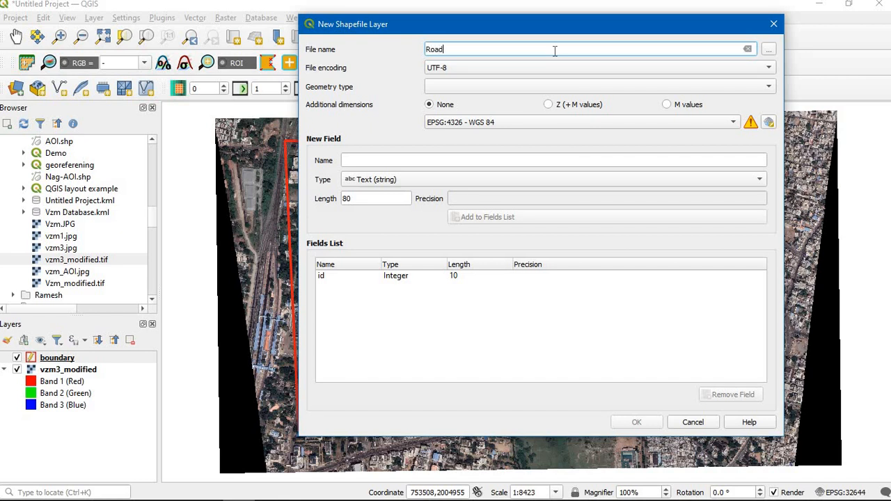
pyautogui.click(541, 87)
pyautogui.click(495, 128)
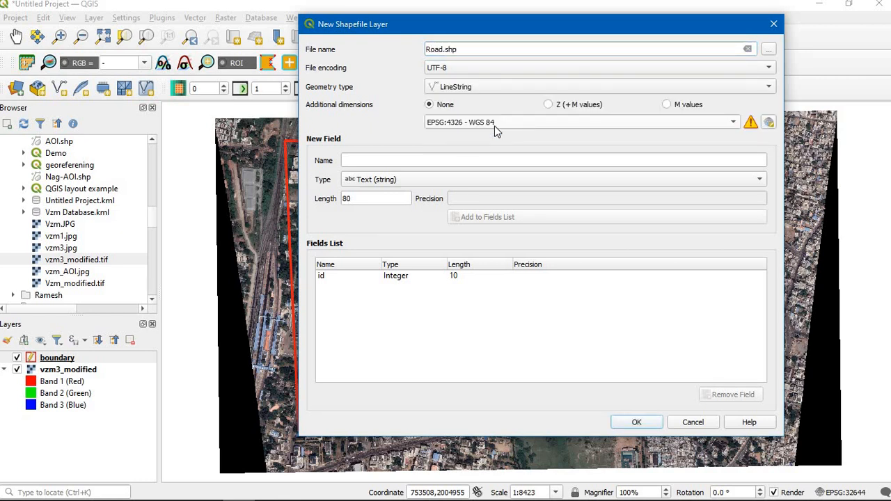
pyautogui.click(495, 126)
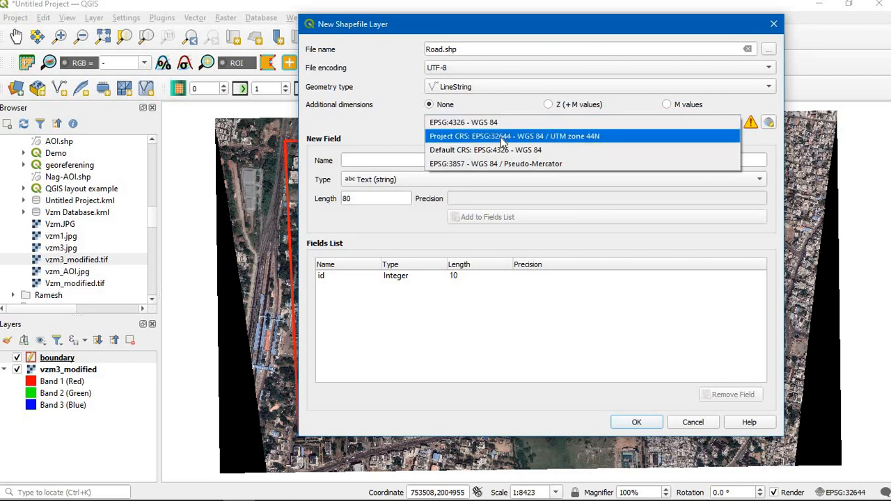
pyautogui.click(503, 137)
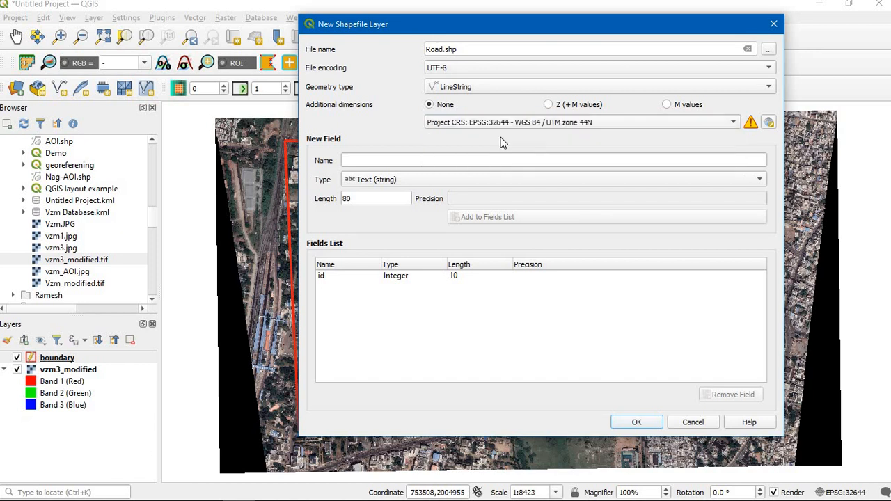
# Add a text (string) field called Name with length 50 to the new shapefile's fields.
pyautogui.click(656, 163)
pyautogui.write('Name')
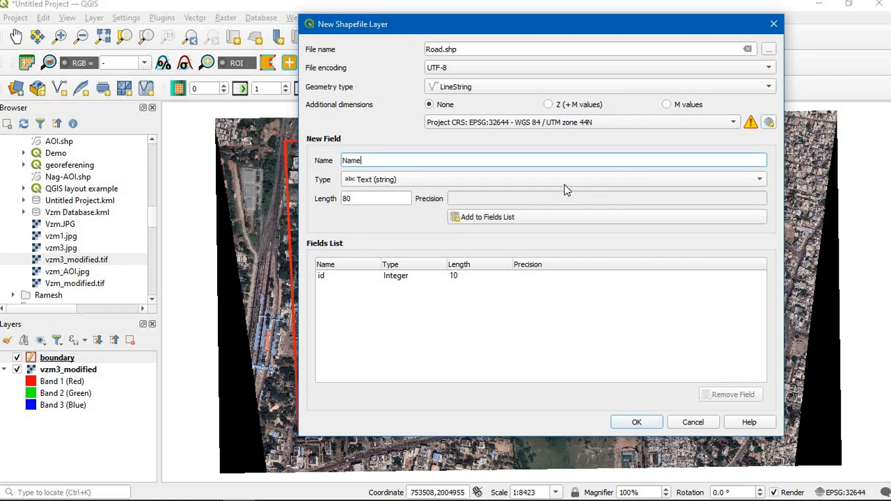
pyautogui.press('Tab')
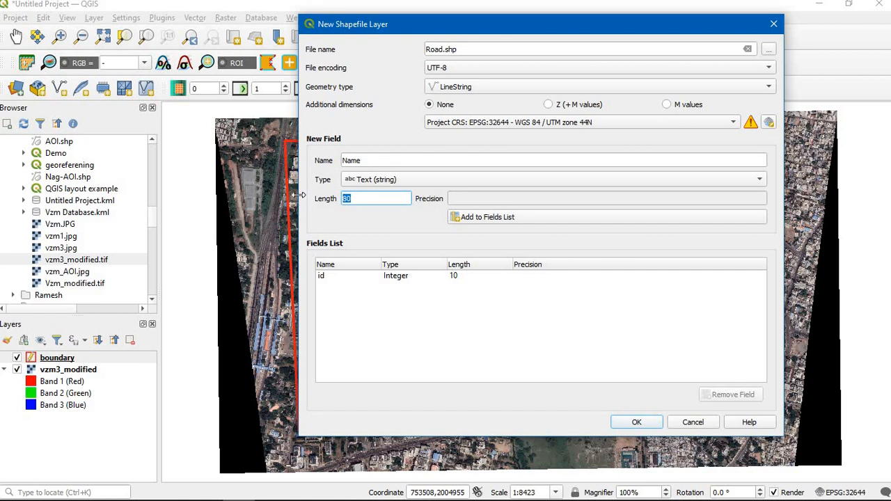
pyautogui.write('50')
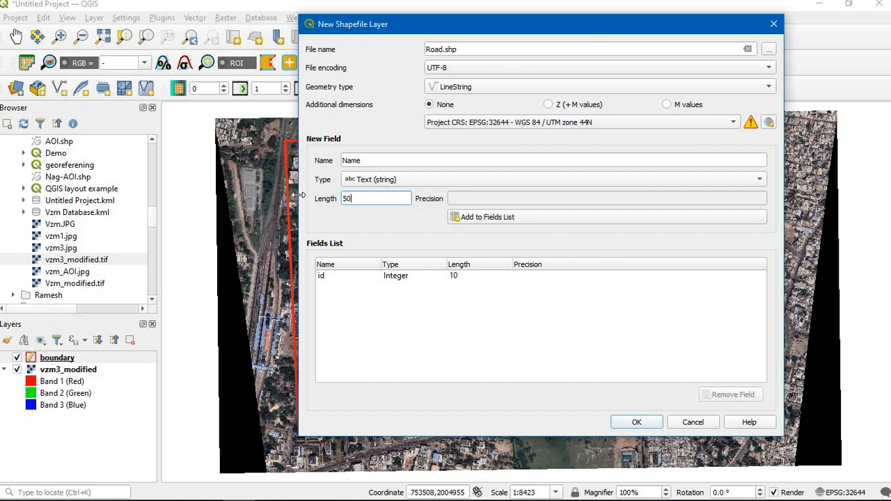
pyautogui.click(498, 221)
# Add a decimal (double) field called Length with length 20 and precision 2 to the Road shapefile's fields.
pyautogui.click(400, 158)
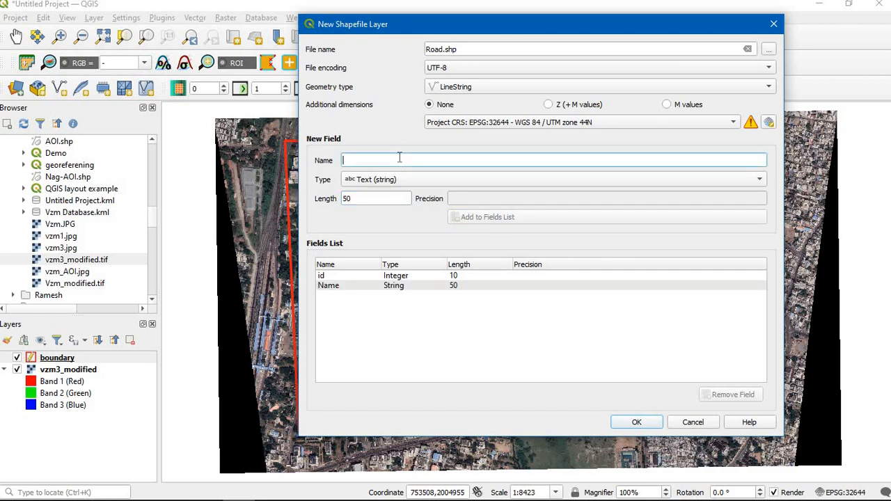
pyautogui.write('Len')
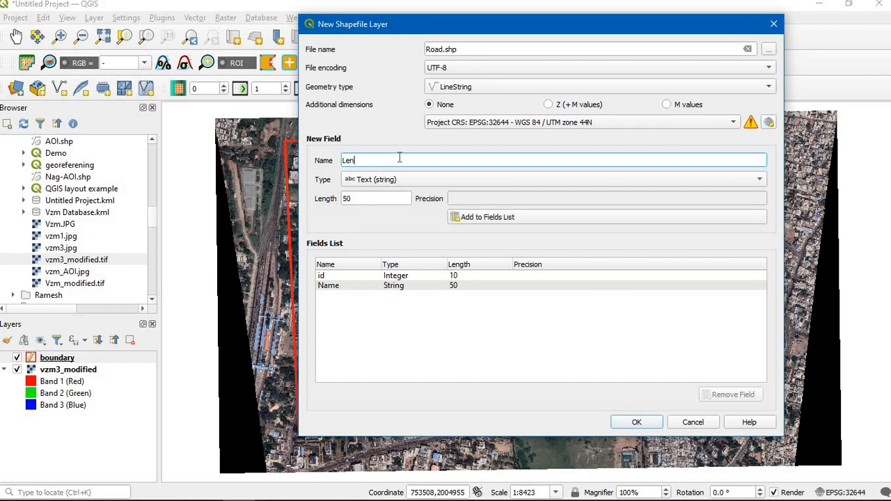
pyautogui.write('gth')
pyautogui.click(408, 181)
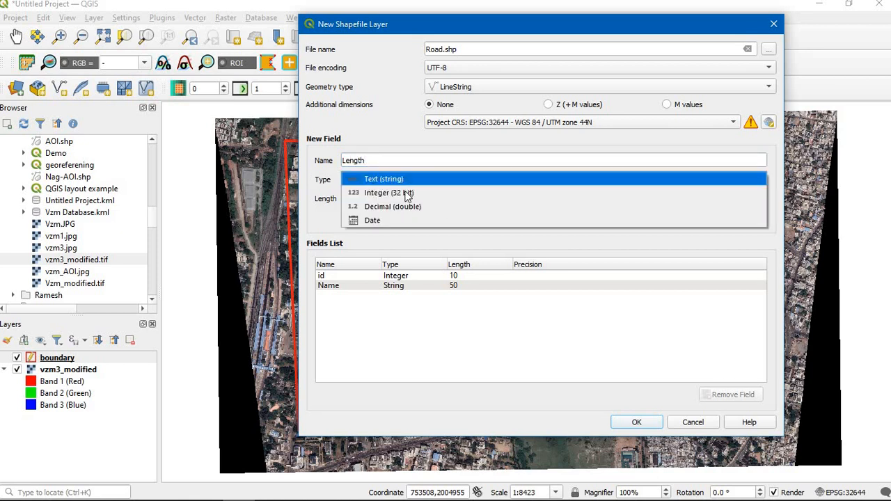
pyautogui.click(400, 206)
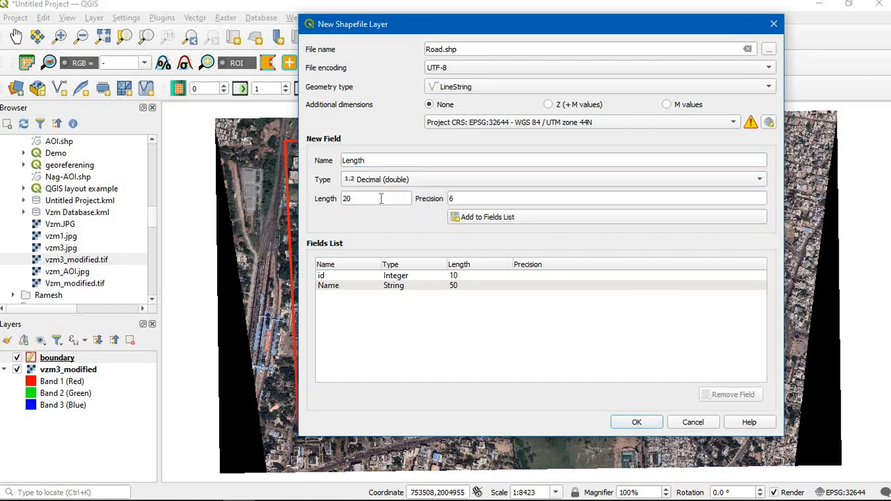
pyautogui.doubleClick(378, 199)
pyautogui.write('20')
pyautogui.doubleClick(460, 198)
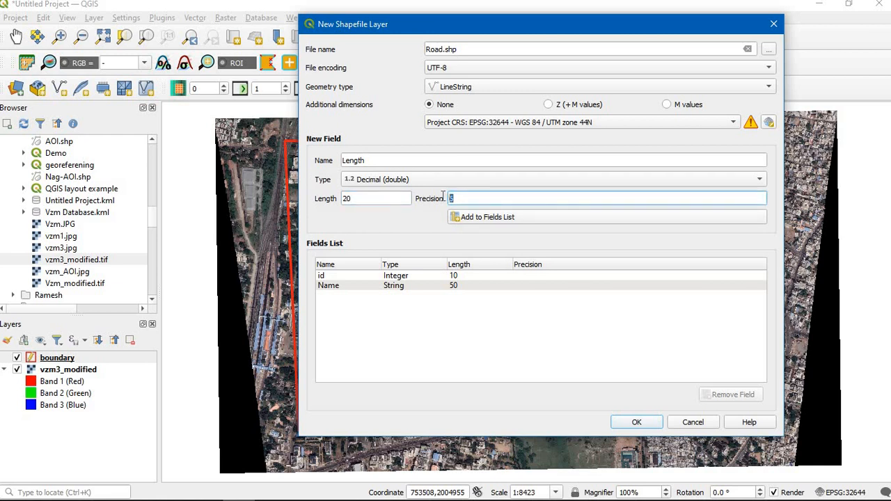
pyautogui.write('2')
pyautogui.click(521, 217)
# Add a text (string) field called units with length 10 to the Road shapefile's fields.
pyautogui.click(407, 162)
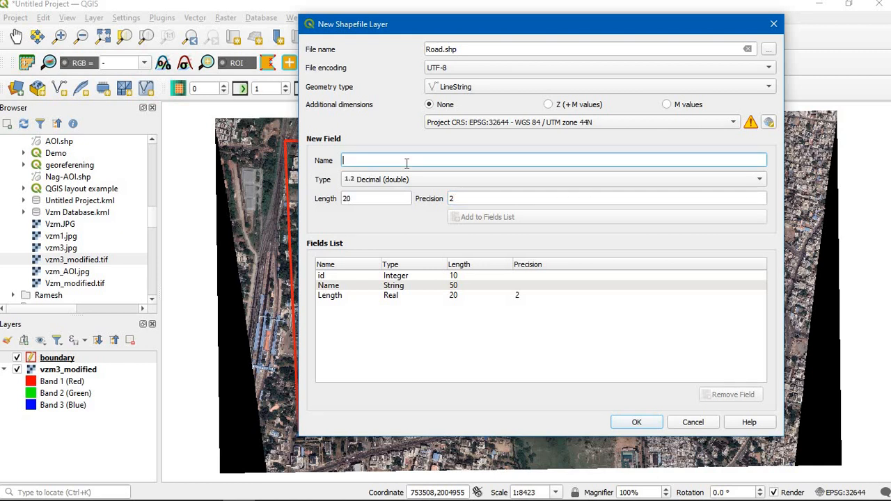
pyautogui.write('units')
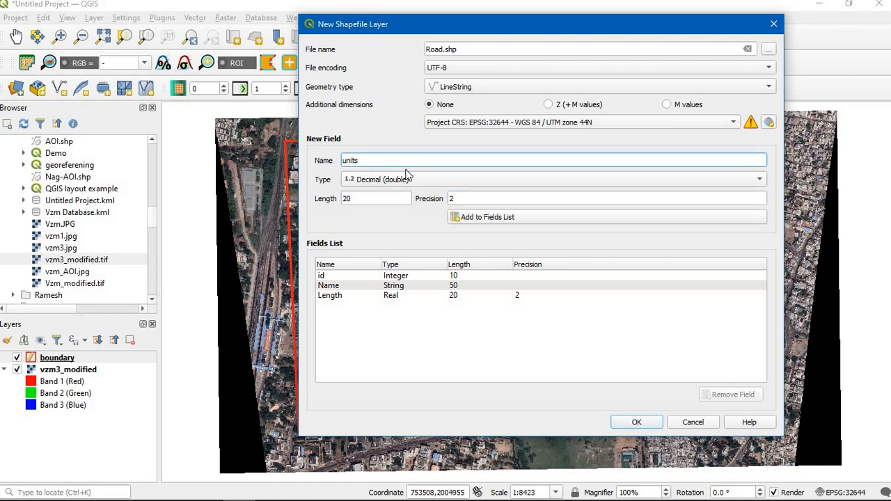
pyautogui.click(413, 179)
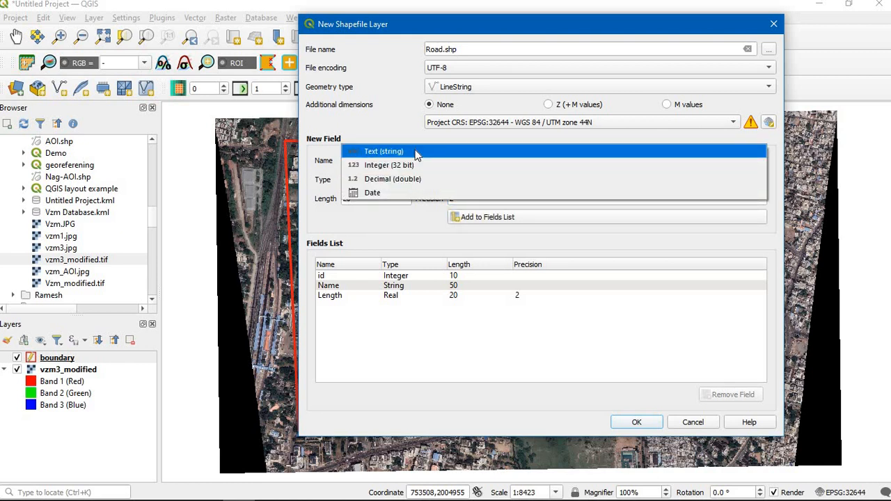
pyautogui.click(387, 151)
pyautogui.moveTo(387, 202); pyautogui.dragTo(277, 203)
pyautogui.write('10')
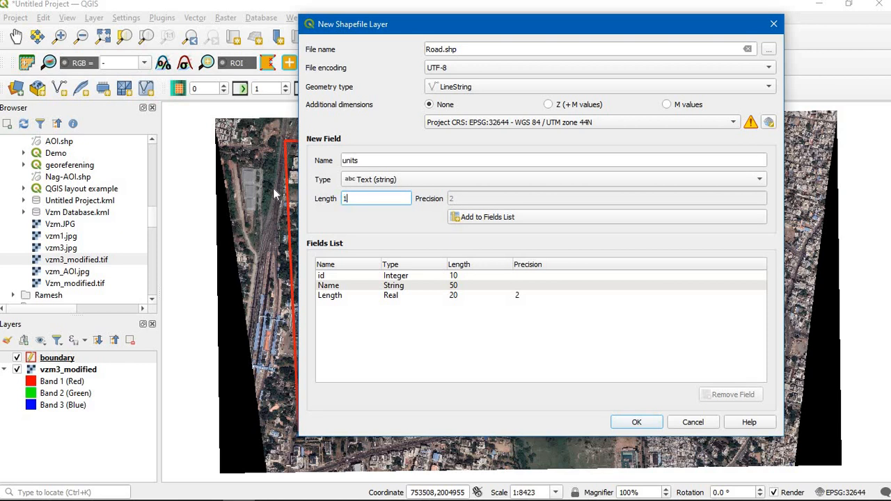
pyautogui.click(544, 219)
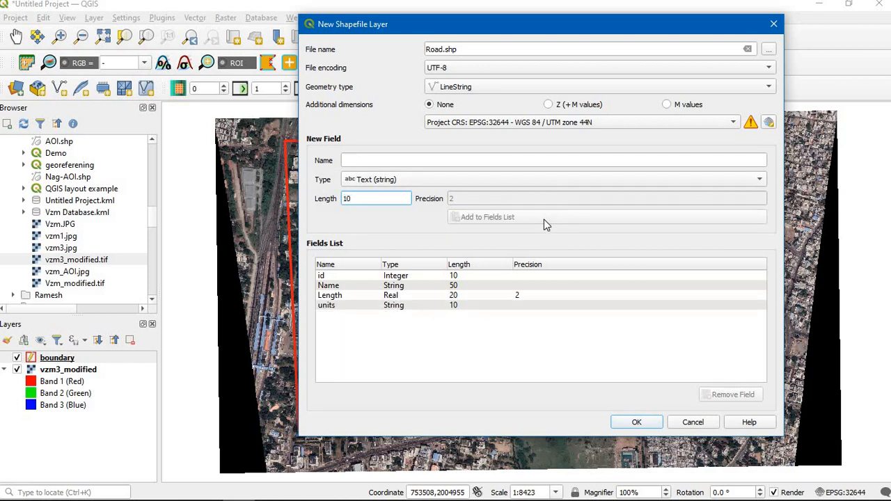
# Decline overwriting the existing file, and create the layer as Road.shp in D:\QGIS Training\Vector Files instead.
pyautogui.click(636, 424)
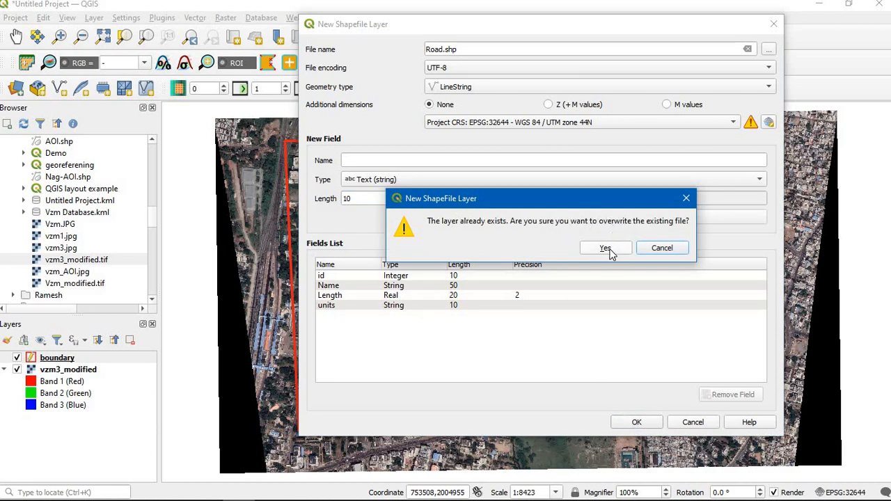
pyautogui.click(677, 252)
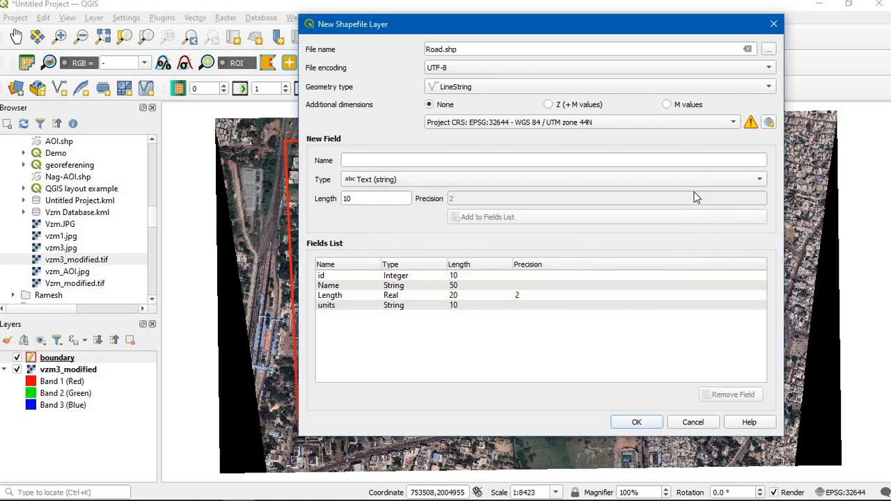
pyautogui.click(769, 48)
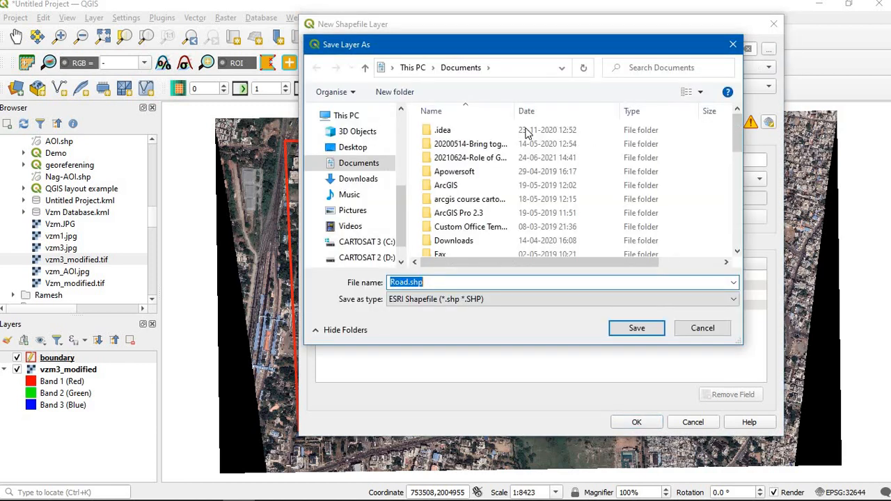
pyautogui.moveTo(402, 225); pyautogui.dragTo(399, 168)
pyautogui.click(363, 190)
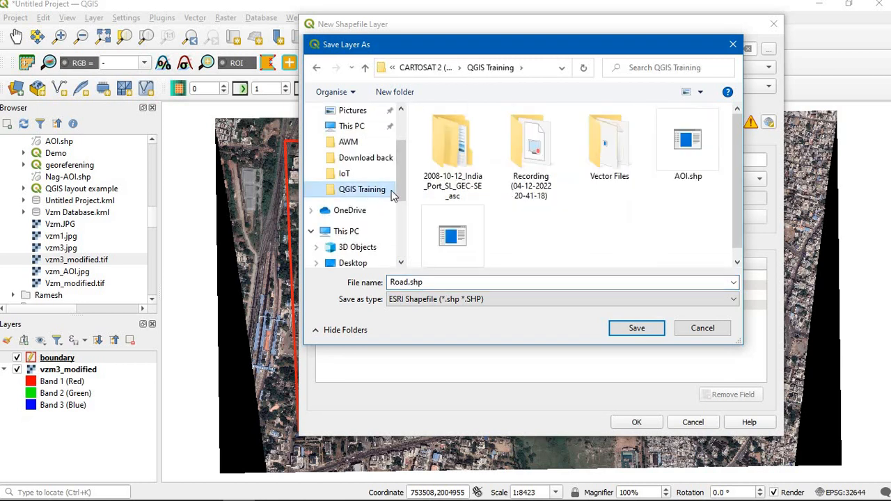
pyautogui.click(613, 159)
pyautogui.doubleClick(613, 159)
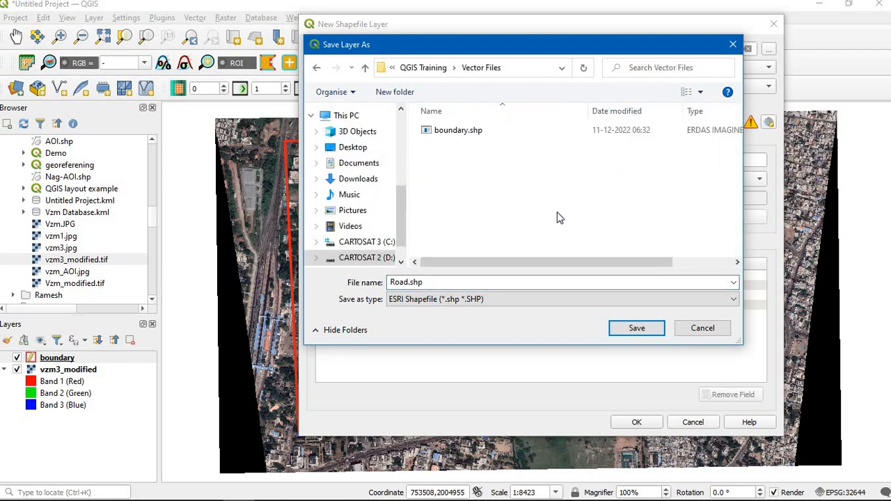
pyautogui.click(637, 329)
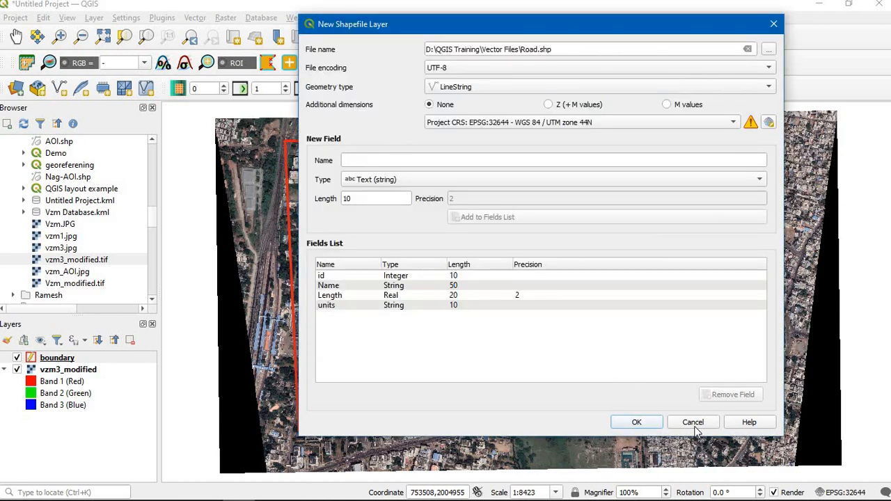
pyautogui.click(642, 422)
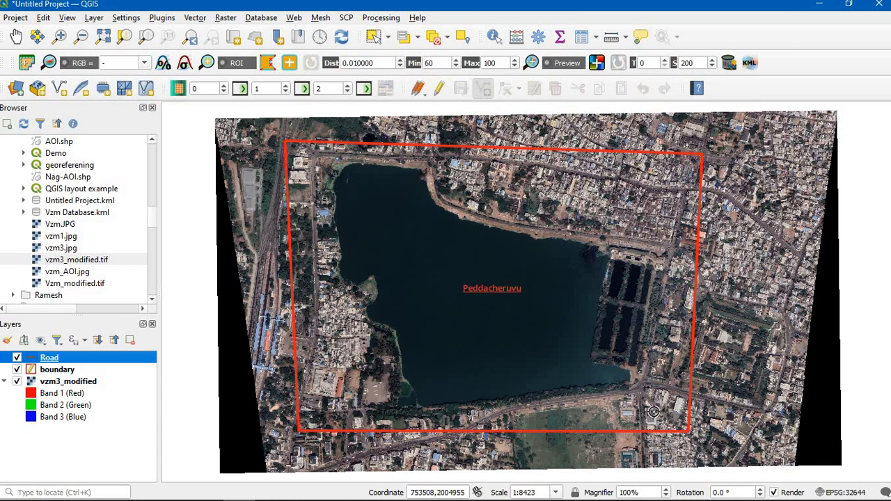
# Set the Road layer's line symbol color to purple #9152ef in its symbology properties.
pyautogui.rightClick(32, 361)
pyautogui.click(59, 356)
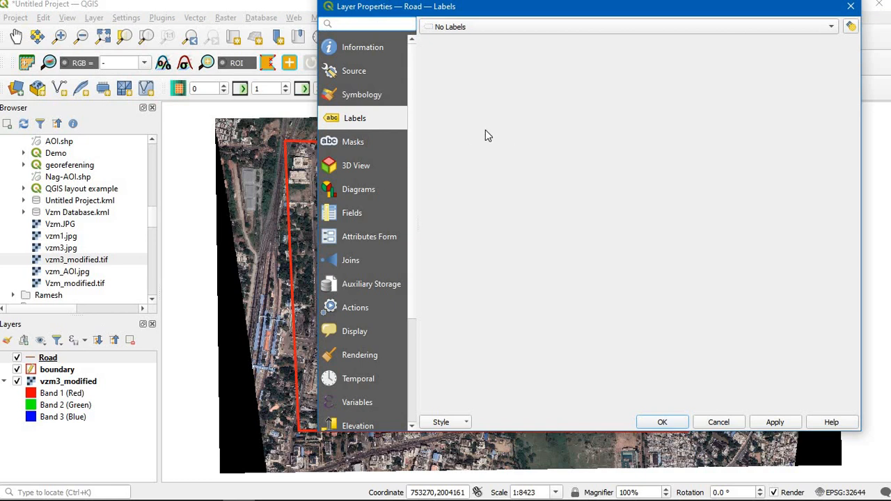
pyautogui.click(355, 102)
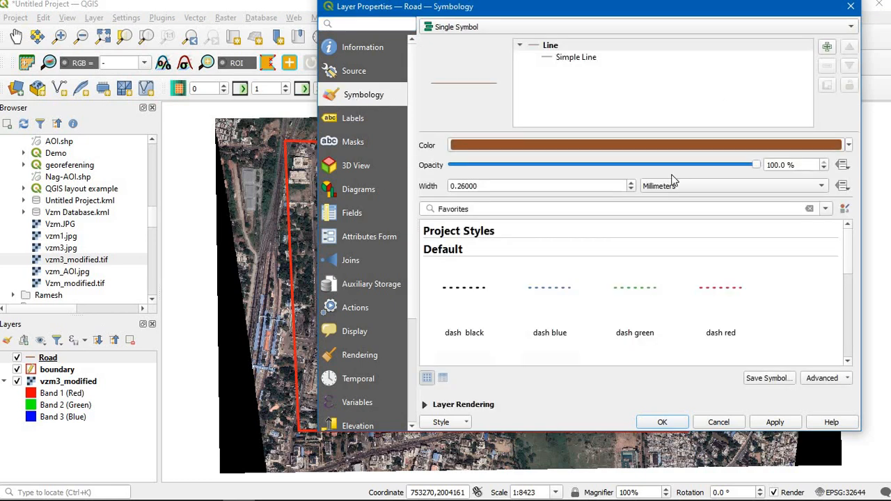
pyautogui.click(662, 144)
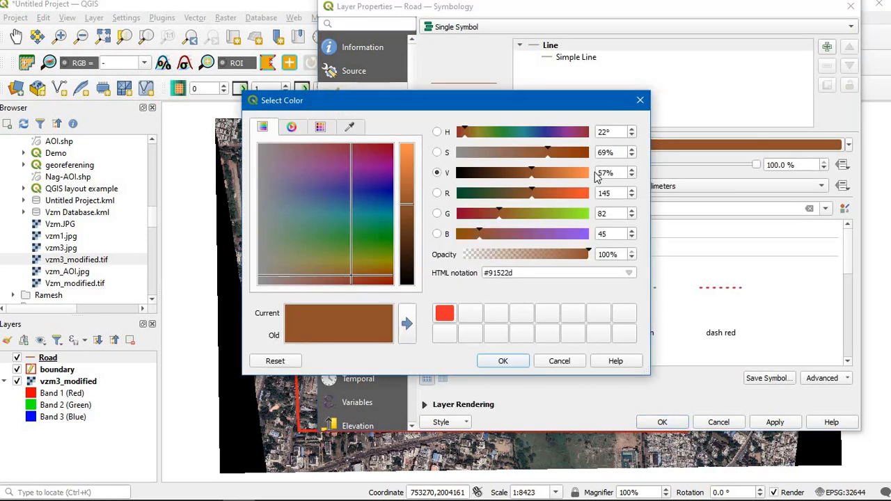
pyautogui.click(583, 237)
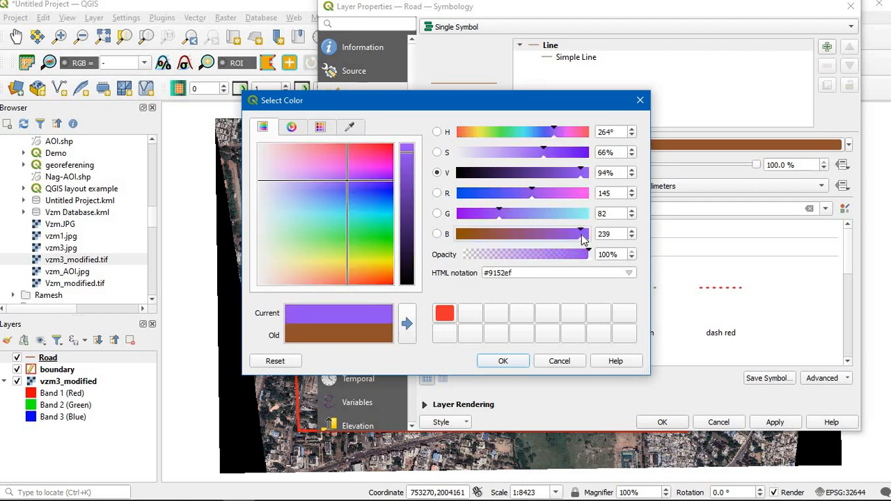
pyautogui.click(503, 362)
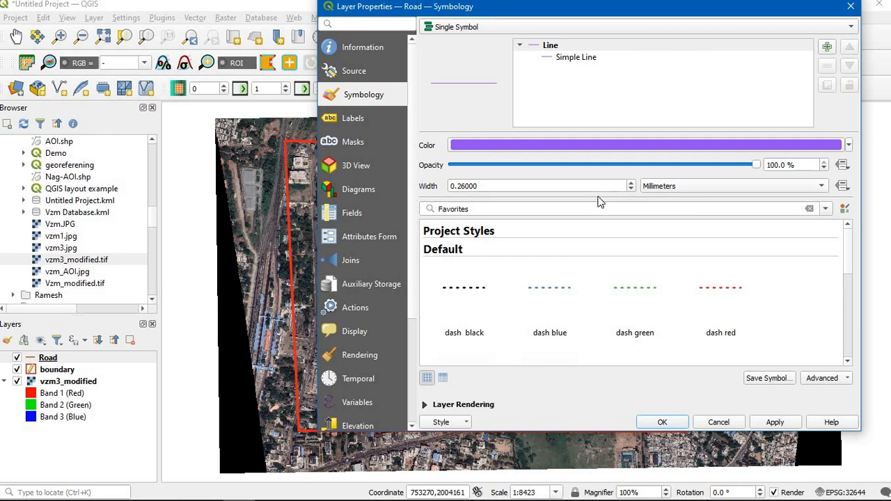
# Increase the Road layer's line width to 1.06 millimeters.
pyautogui.click(631, 184)
pyautogui.click(630, 184)
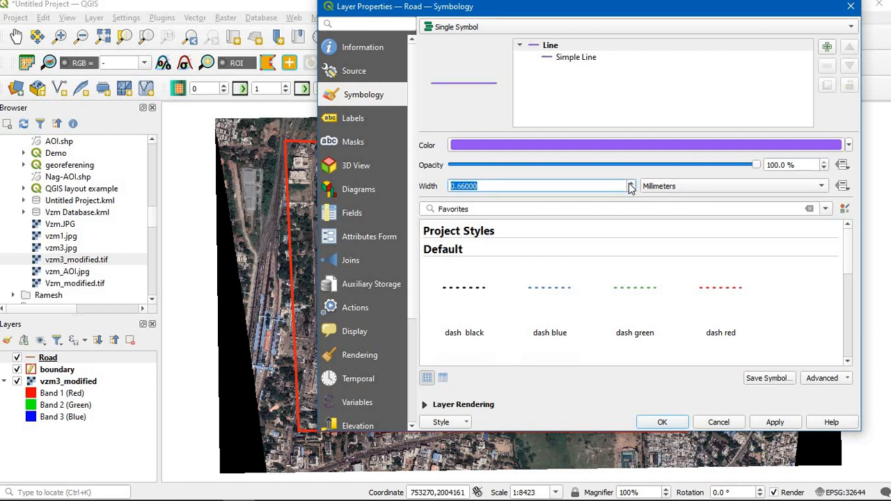
pyautogui.click(630, 184)
pyautogui.click(630, 184)
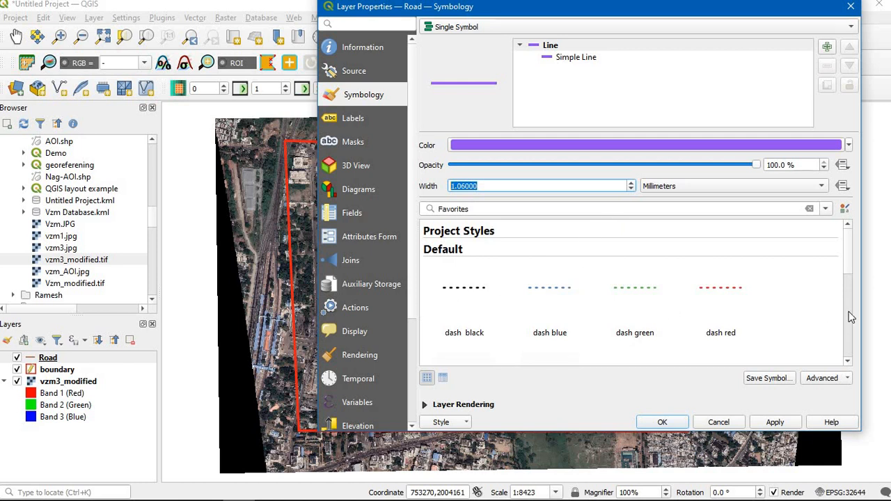
# Apply the topo main road preset from the Favorites styles to the Road layer's line symbol.
pyautogui.scroll(-3, 847, 265)
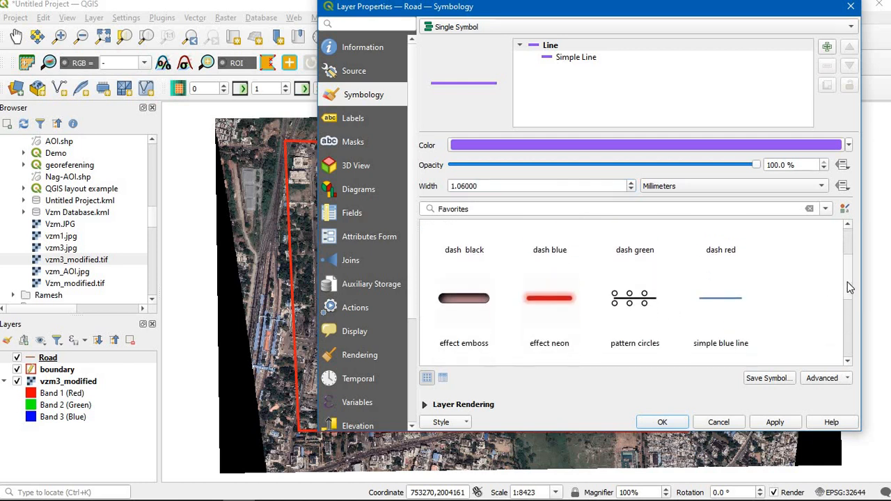
pyautogui.scroll(-1, 847, 292)
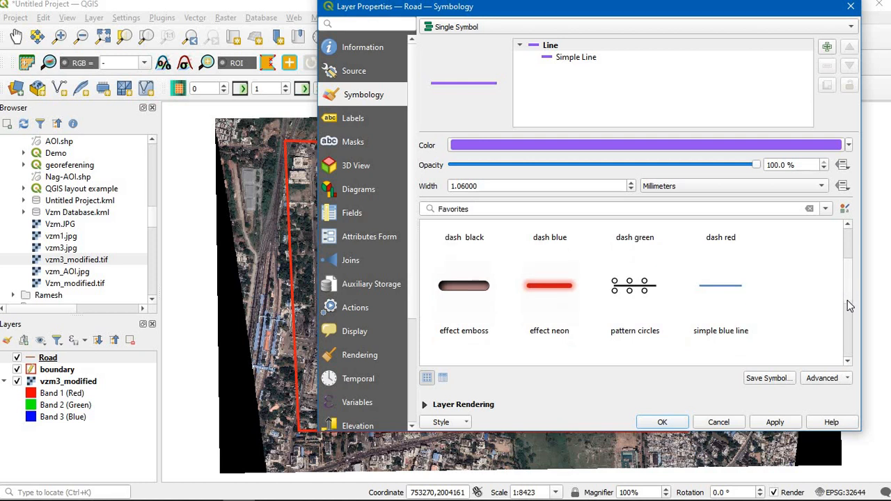
pyautogui.scroll(-1, 847, 303)
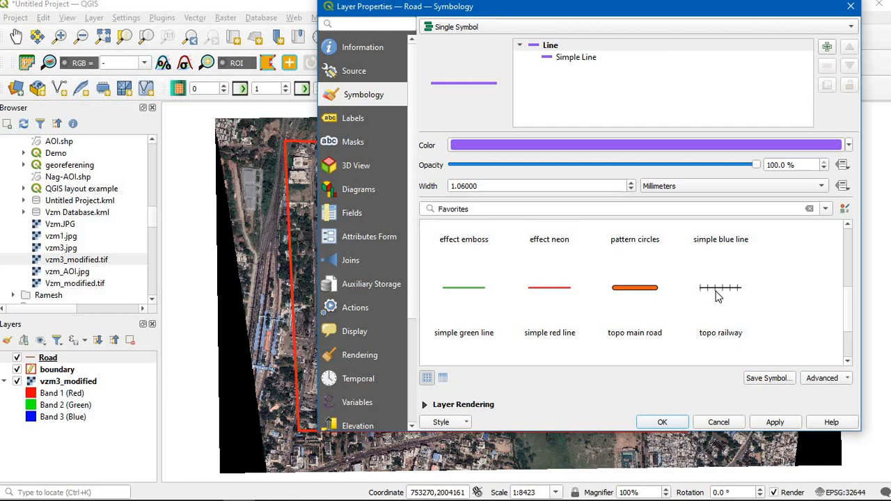
pyautogui.click(629, 292)
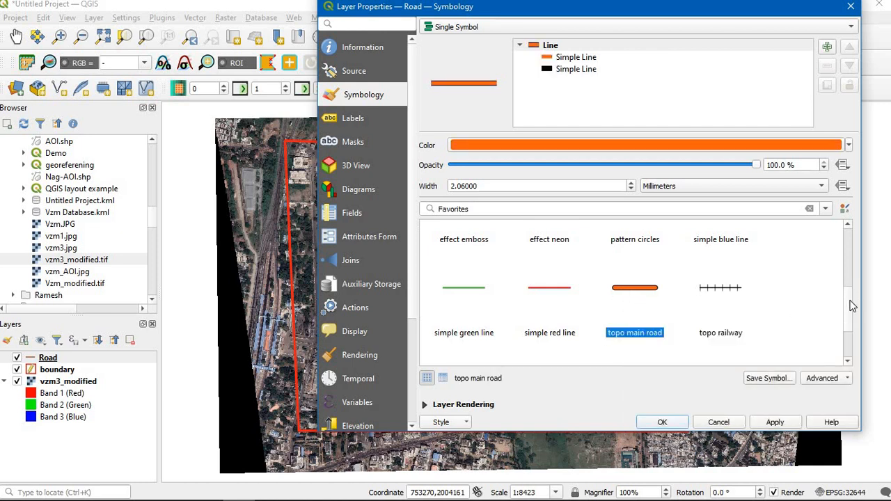
pyautogui.scroll(-2, 843, 324)
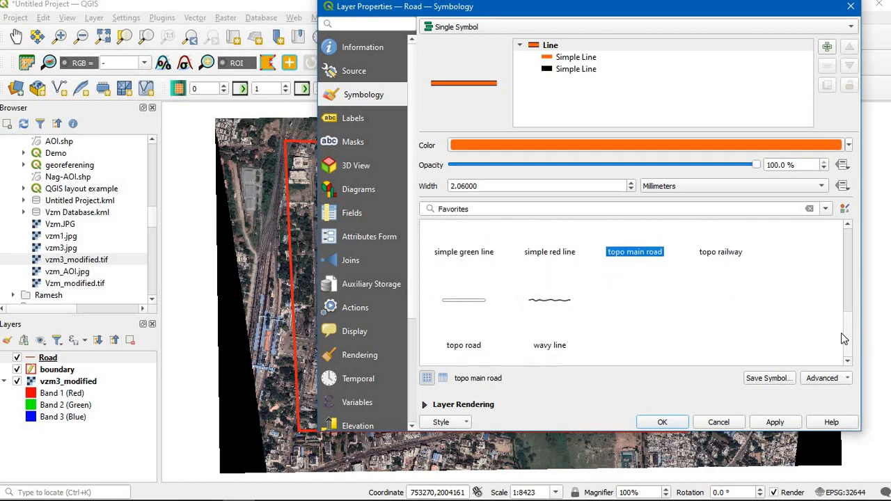
pyautogui.scroll(2, 843, 314)
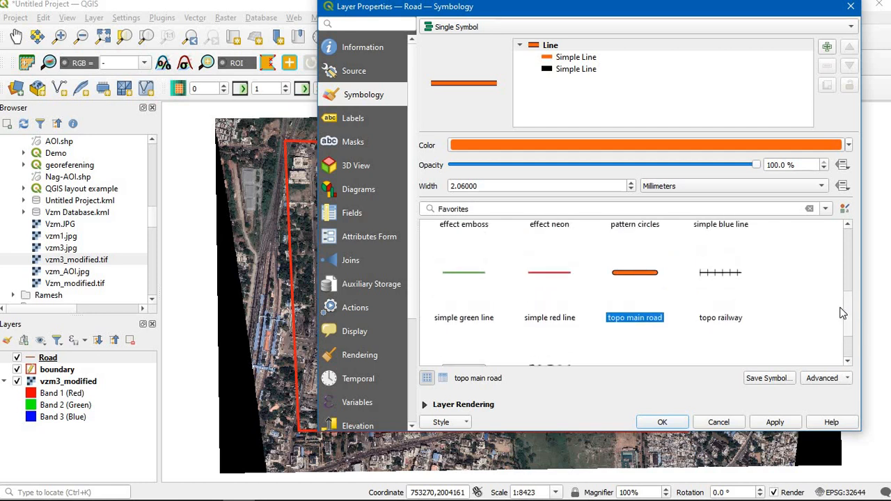
pyautogui.scroll(1, 843, 311)
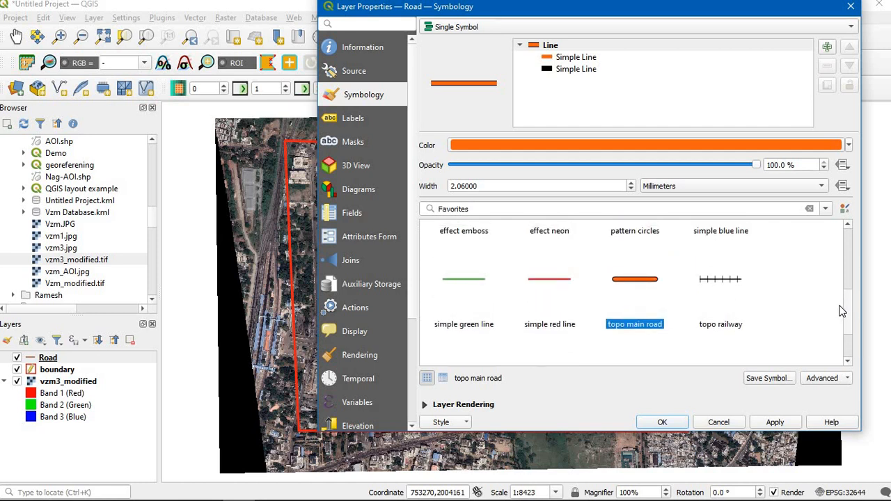
pyautogui.scroll(2, 843, 306)
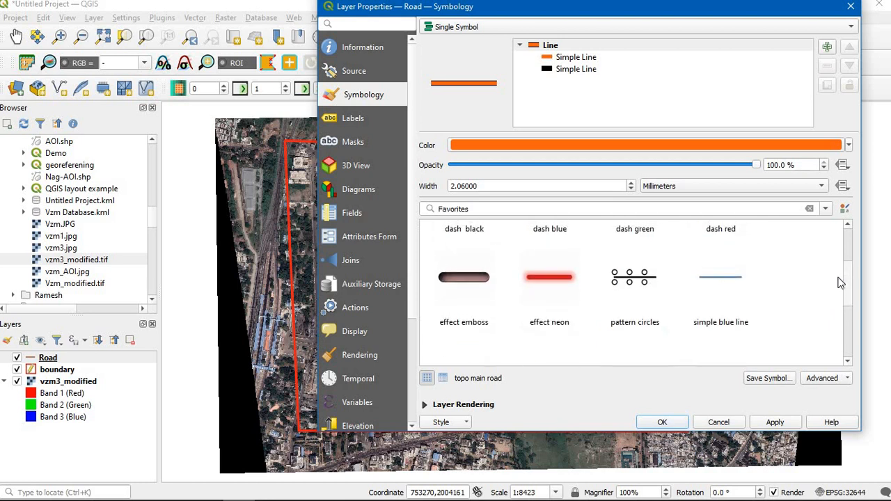
pyautogui.scroll(1, 834, 243)
pyautogui.scroll(-4, 644, 331)
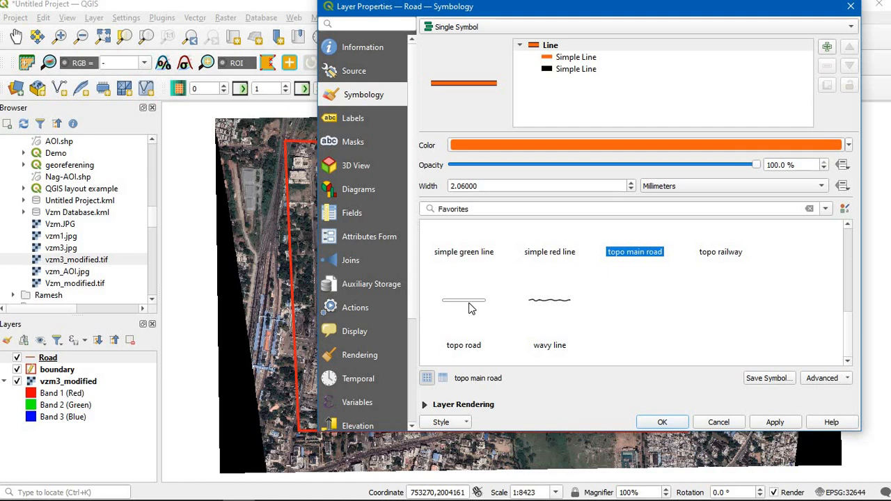
pyautogui.click(779, 424)
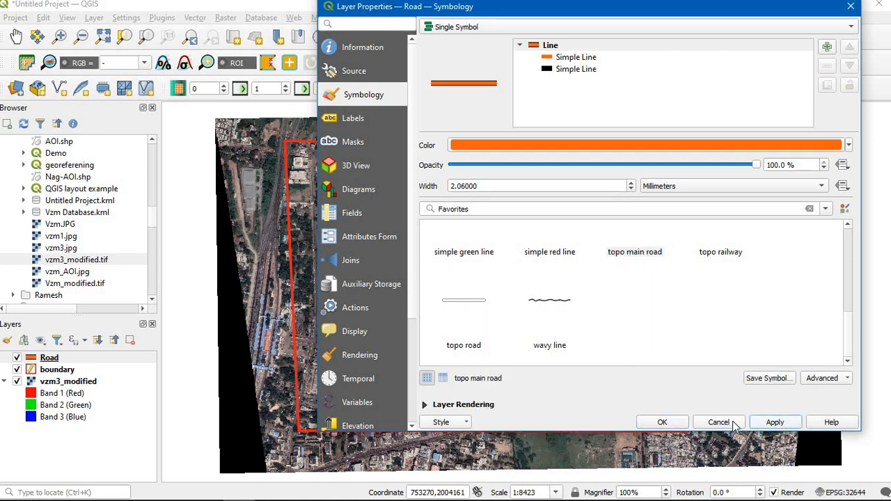
pyautogui.click(661, 423)
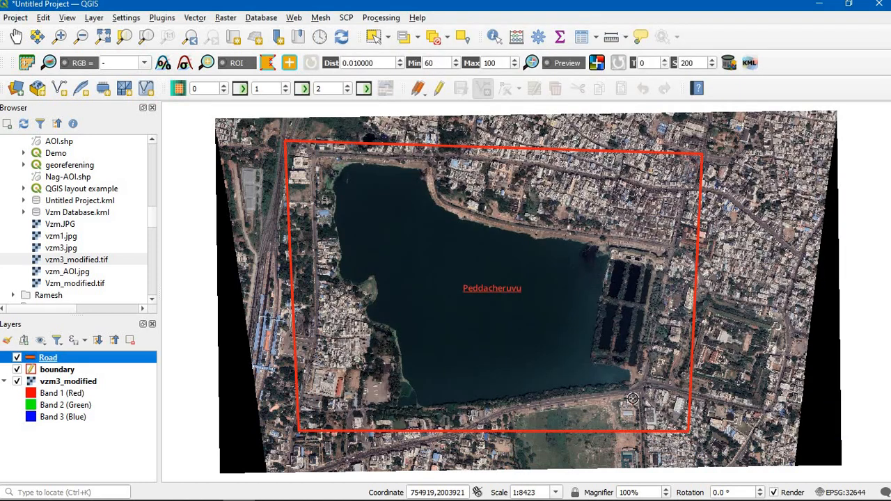
# Turn on editing for the Road layer, with the map at the road junction southeast of the lake.
pyautogui.scroll(2, 632, 402)
pyautogui.scroll(1, 632, 403)
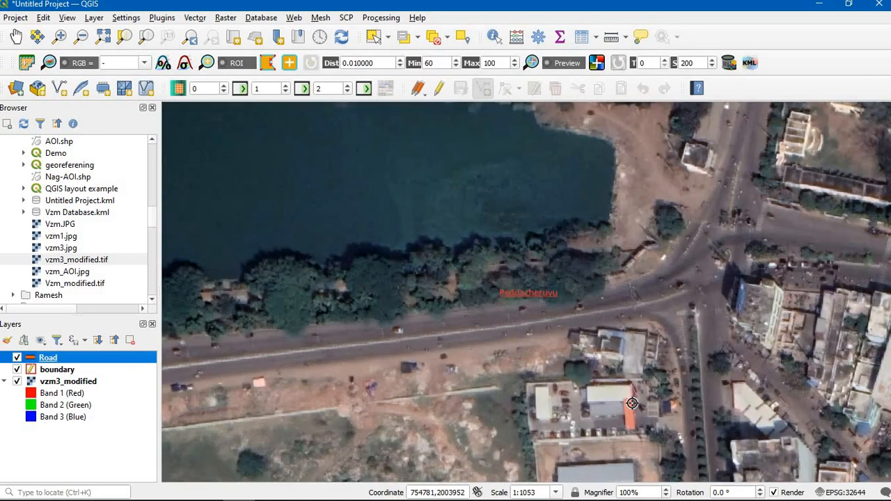
pyautogui.scroll(1, 632, 403)
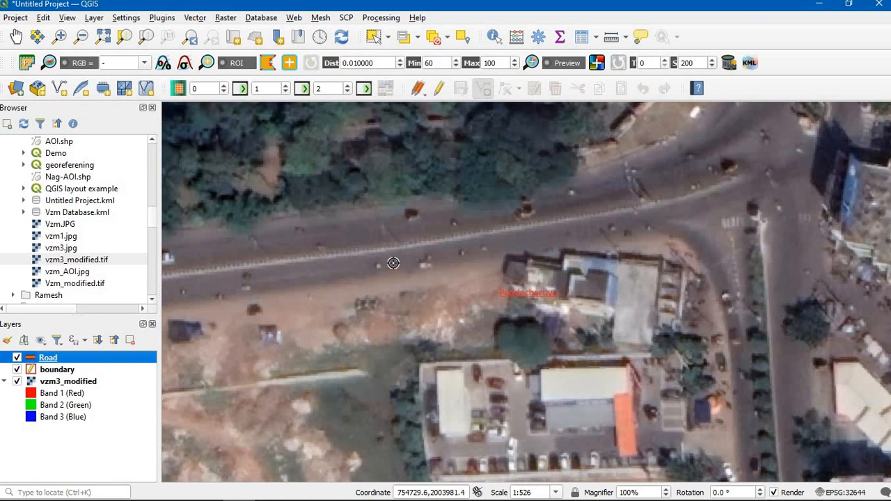
pyautogui.click(738, 177)
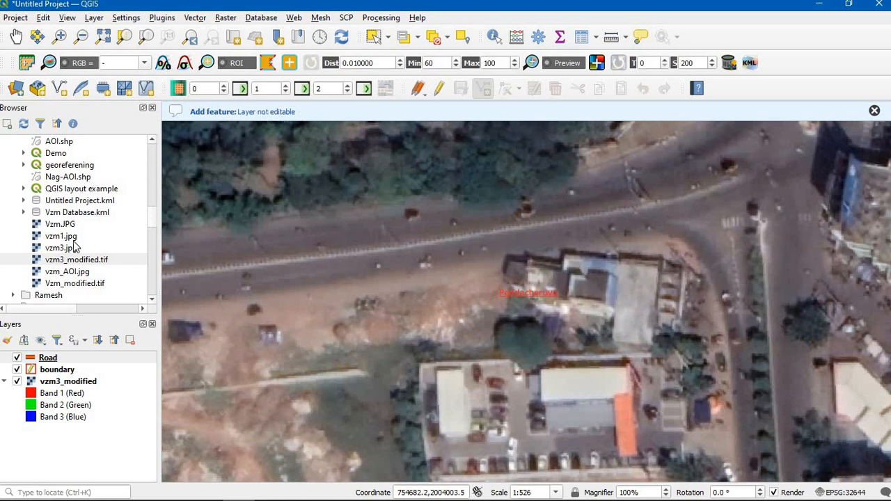
pyautogui.click(875, 113)
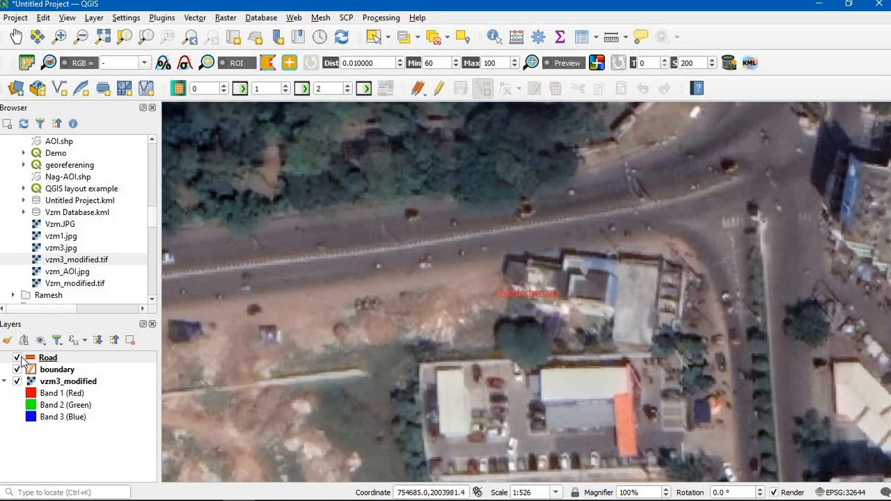
pyautogui.rightClick(48, 359)
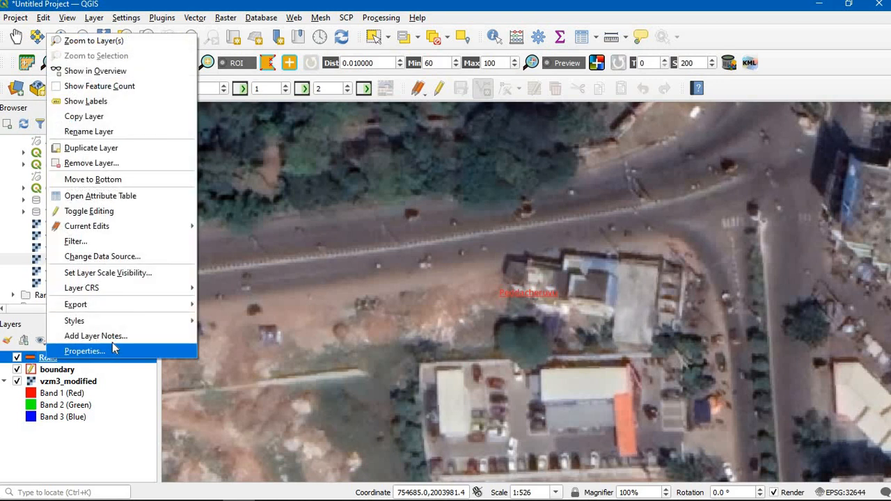
pyautogui.click(119, 216)
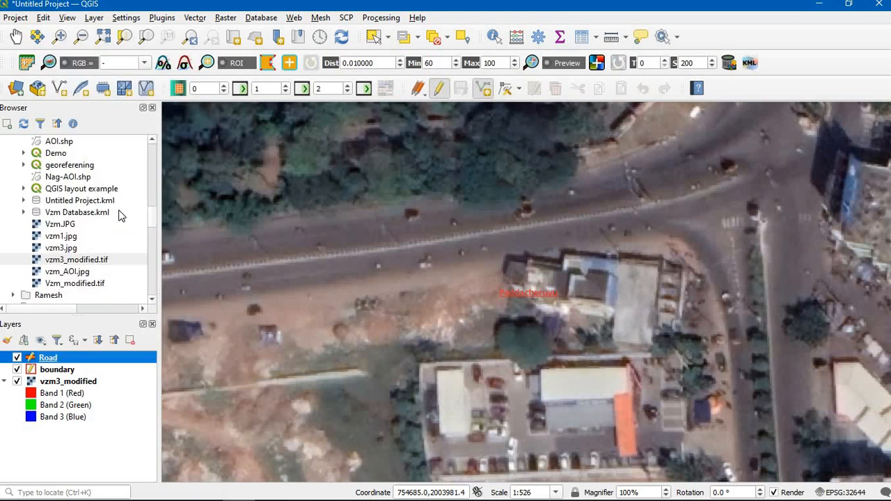
pyautogui.rightClick(51, 361)
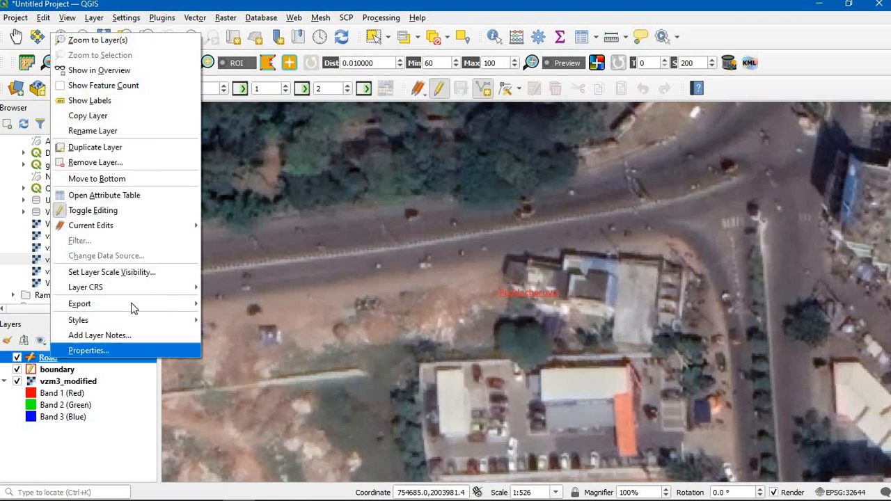
pyautogui.click(767, 92)
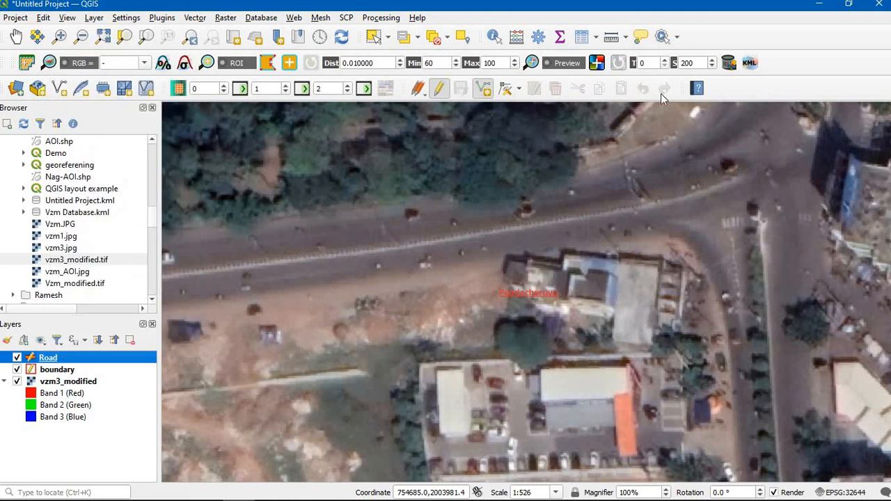
# Start a Road line feature at the junction southeast of the lake and trace the road's median westward.
pyautogui.click(487, 94)
pyautogui.click(668, 202)
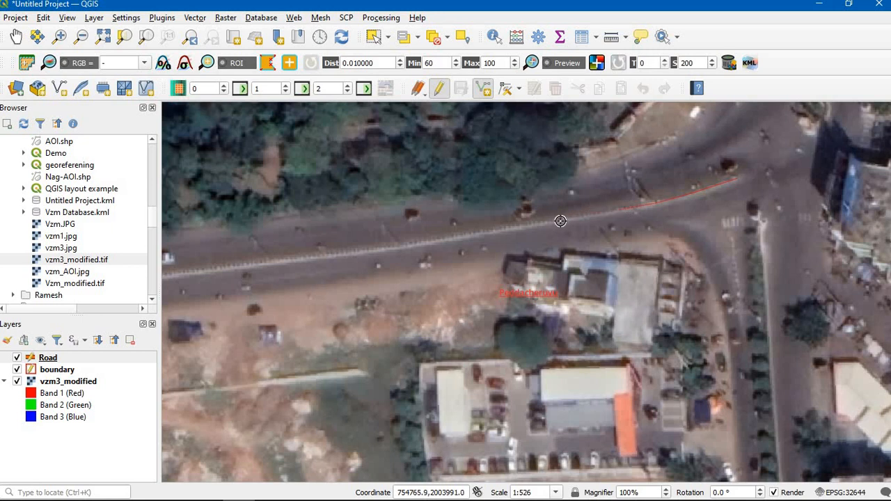
pyautogui.click(507, 230)
pyautogui.click(303, 259)
pyautogui.click(302, 260)
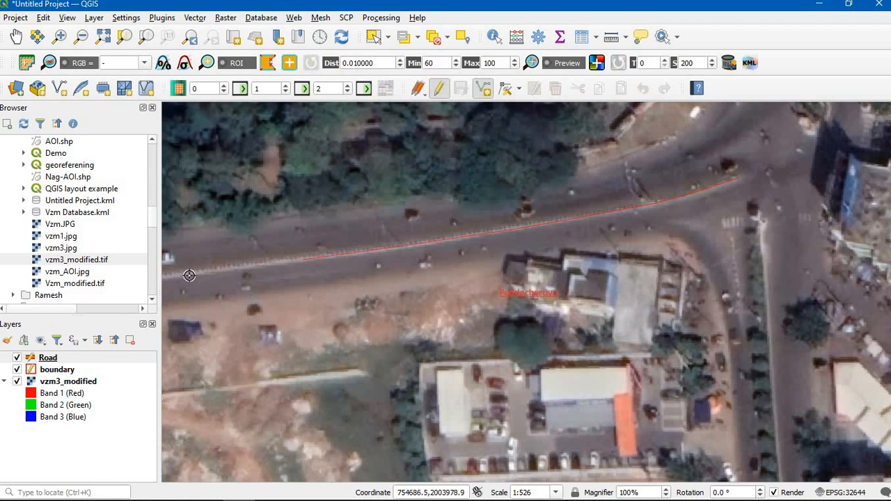
pyautogui.click(189, 275)
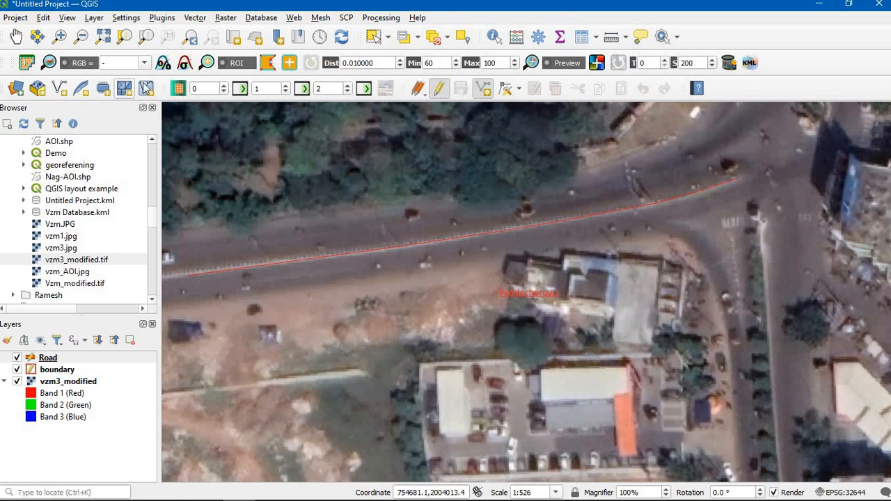
# Continue the unfinished Road line westward, placing vertices along the median past the orange-roofed roadside stall.
pyautogui.click(16, 36)
pyautogui.moveTo(679, 247); pyautogui.dragTo(773, 243)
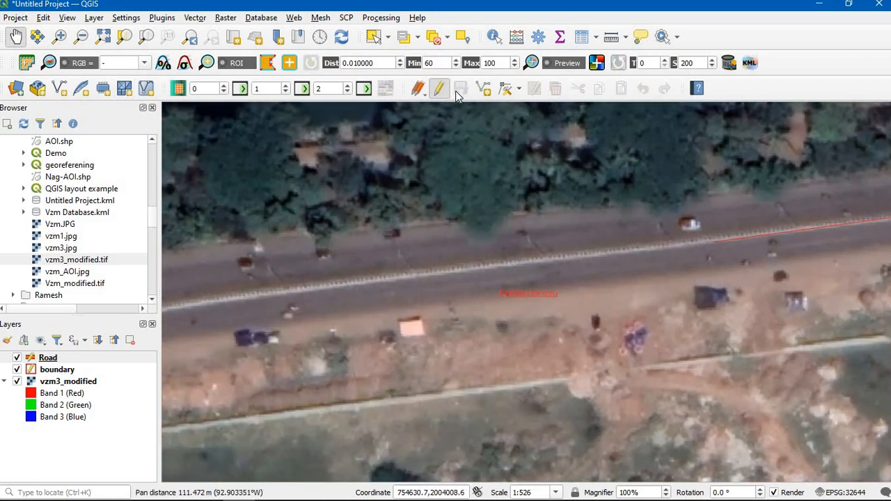
pyautogui.click(485, 89)
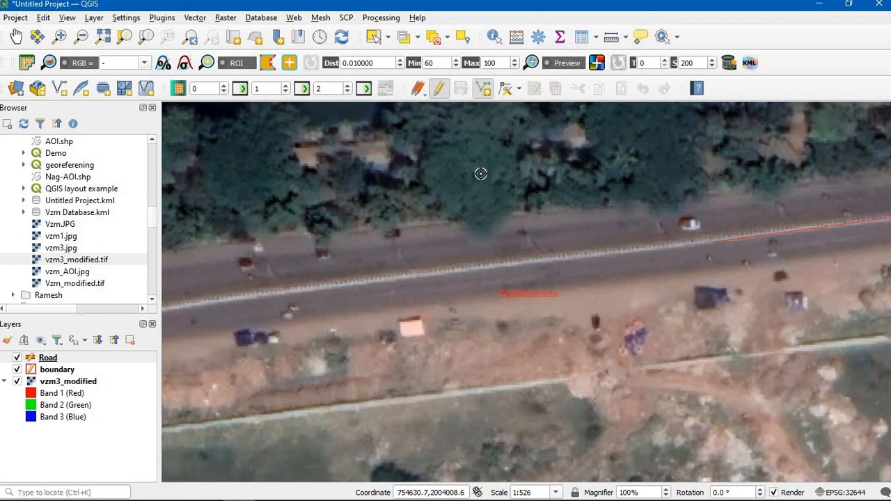
pyautogui.click(644, 249)
pyautogui.click(509, 262)
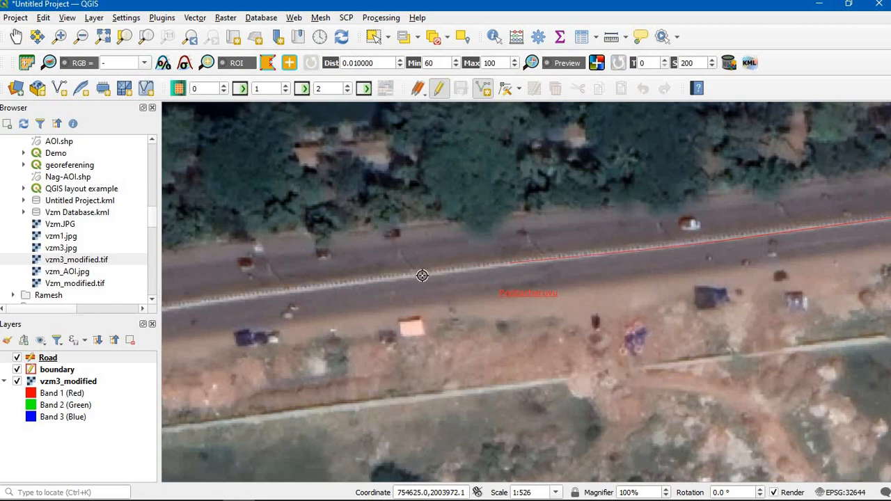
pyautogui.click(415, 275)
pyautogui.click(351, 283)
pyautogui.click(266, 294)
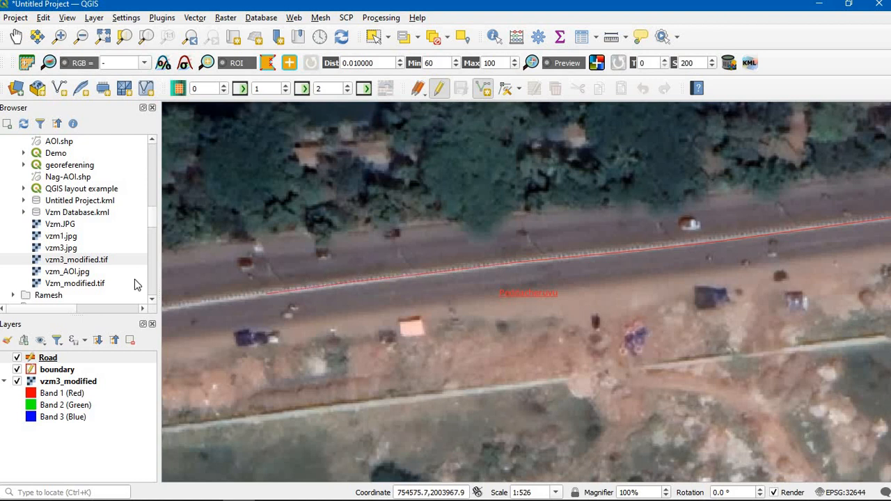
# Extend the Road line farther west along the median, past the cluster of blue roadside tarpaulins.
pyautogui.click(16, 36)
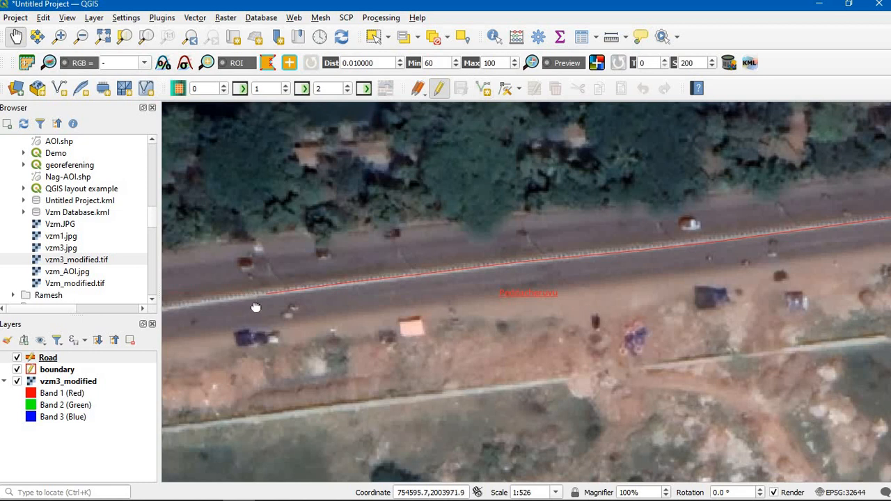
pyautogui.moveTo(255, 308); pyautogui.dragTo(744, 235)
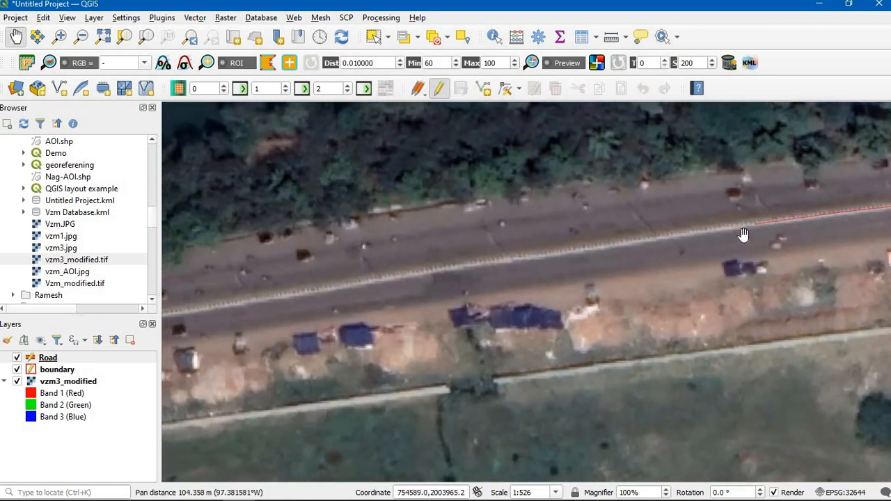
pyautogui.click(484, 88)
pyautogui.click(683, 233)
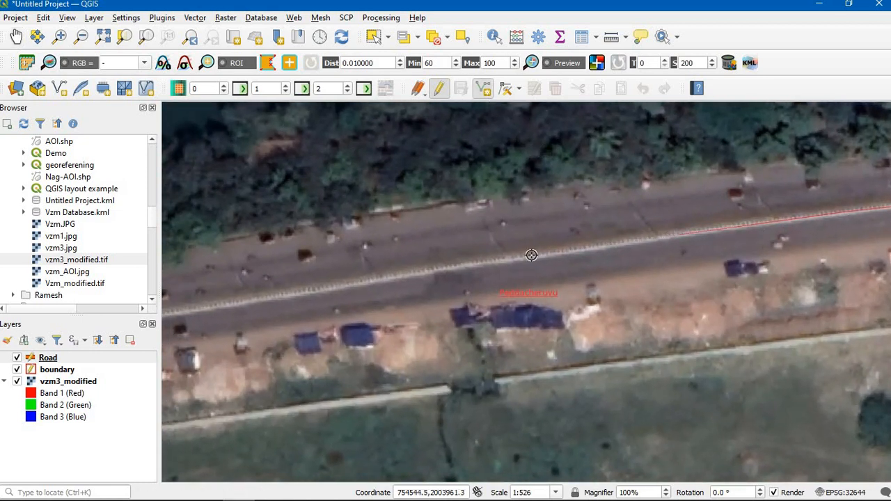
pyautogui.click(531, 255)
pyautogui.click(399, 277)
# Trace the next stretch of the Road line along the median, westward past the yellow-and-white bus.
pyautogui.click(16, 36)
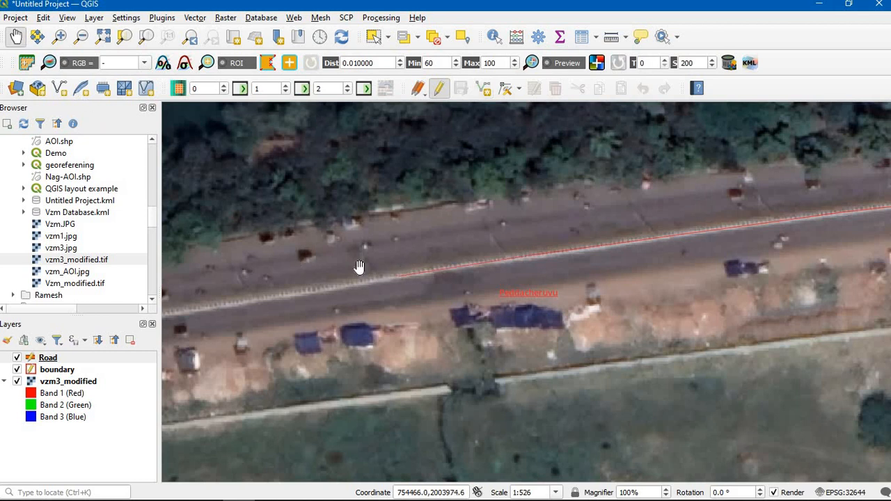
pyautogui.moveTo(360, 266); pyautogui.dragTo(756, 204)
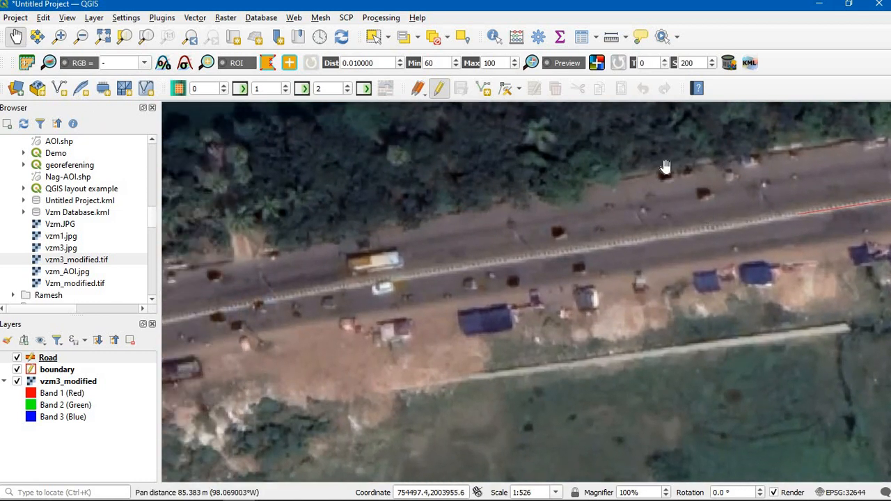
pyautogui.click(484, 90)
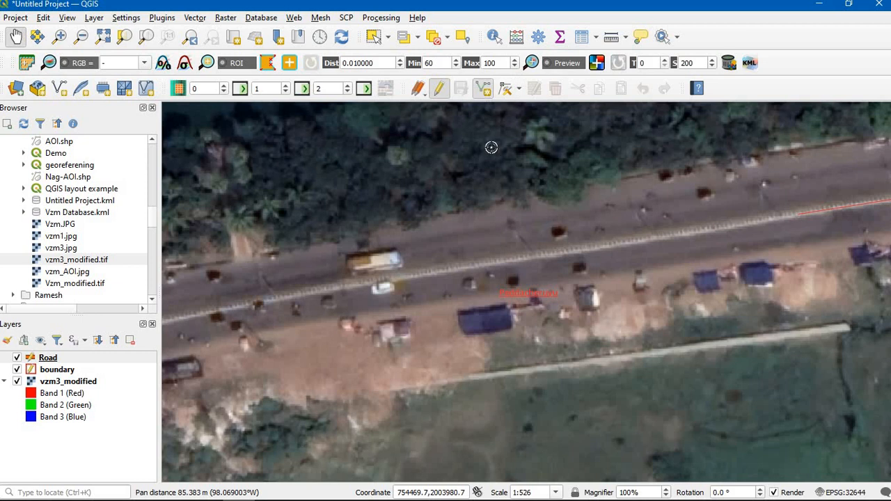
pyautogui.click(645, 242)
pyautogui.click(546, 254)
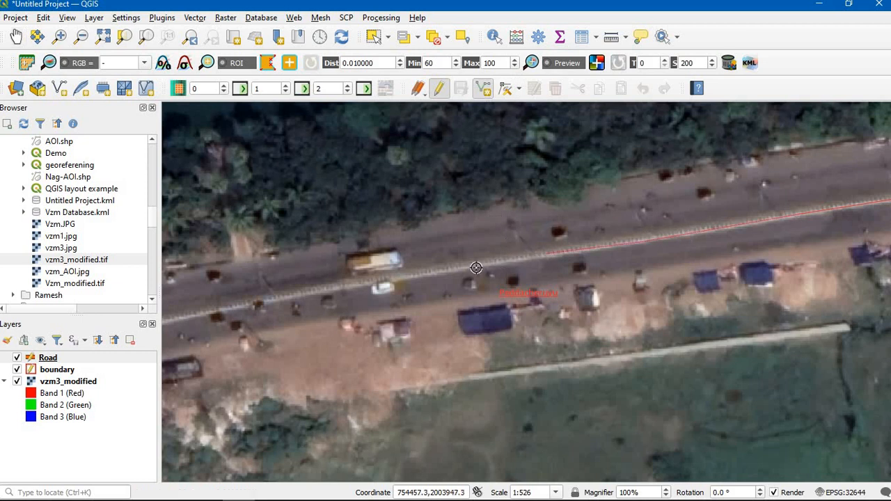
pyautogui.click(395, 276)
pyautogui.click(273, 301)
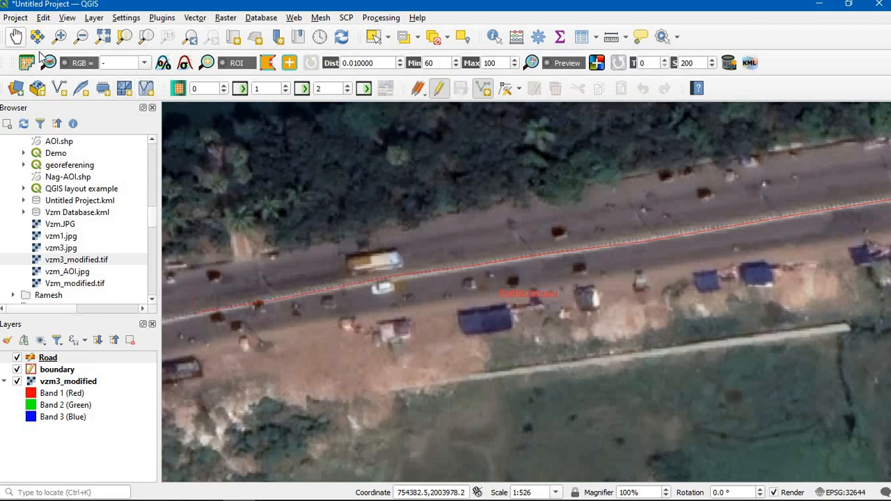
# Continue the unfinished Road line along the median, around the bend where the road turns southwest.
pyautogui.click(16, 37)
pyautogui.moveTo(265, 282); pyautogui.dragTo(746, 191)
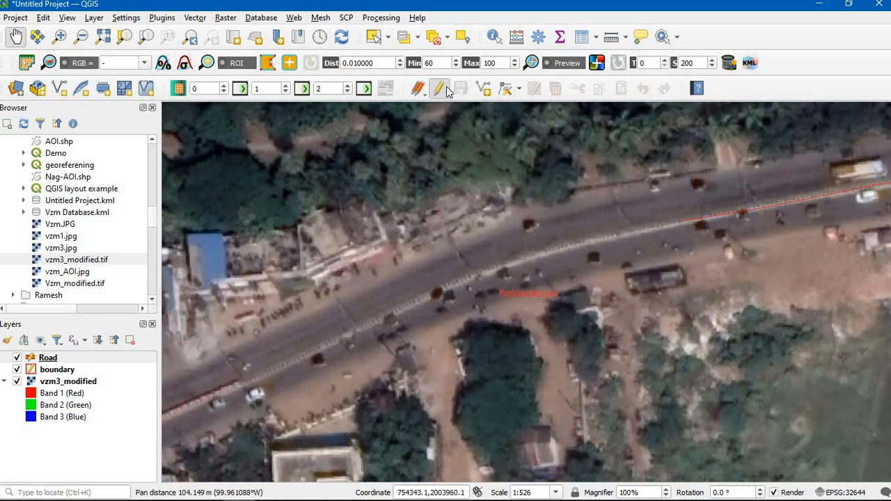
pyautogui.click(482, 90)
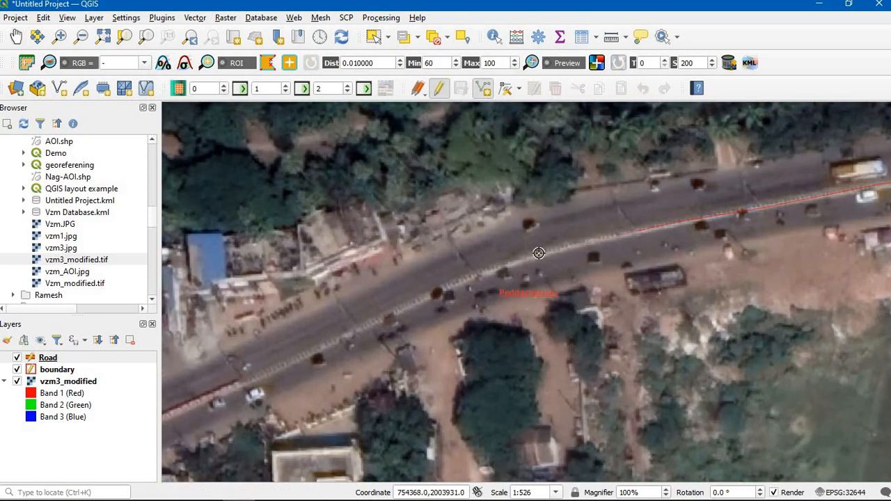
pyautogui.click(422, 298)
# Extend the Road line southwest along the median past the roadside buildings and finish it just short of the southern boundary line.
pyautogui.click(16, 37)
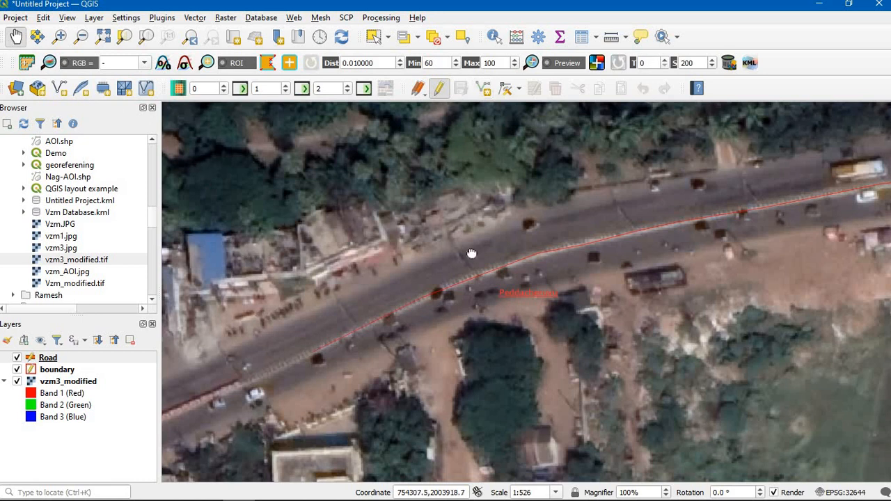
pyautogui.moveTo(469, 253); pyautogui.dragTo(734, 149)
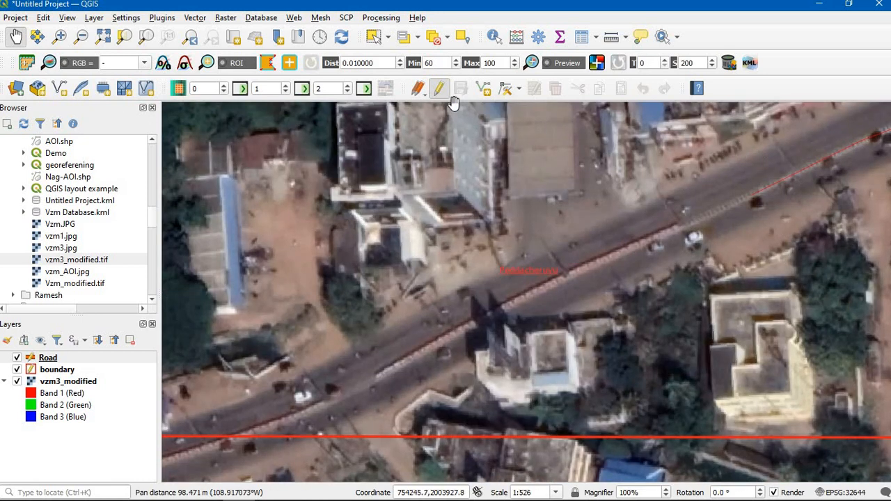
pyautogui.click(486, 89)
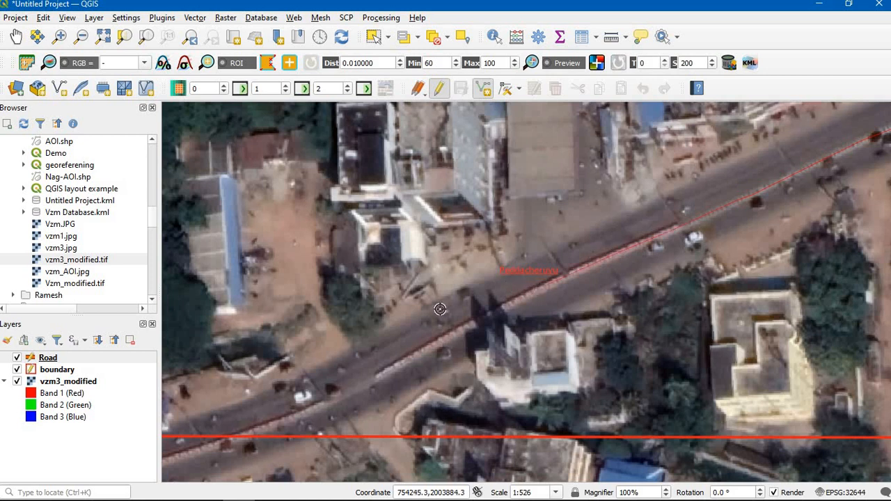
pyautogui.rightClick(378, 376)
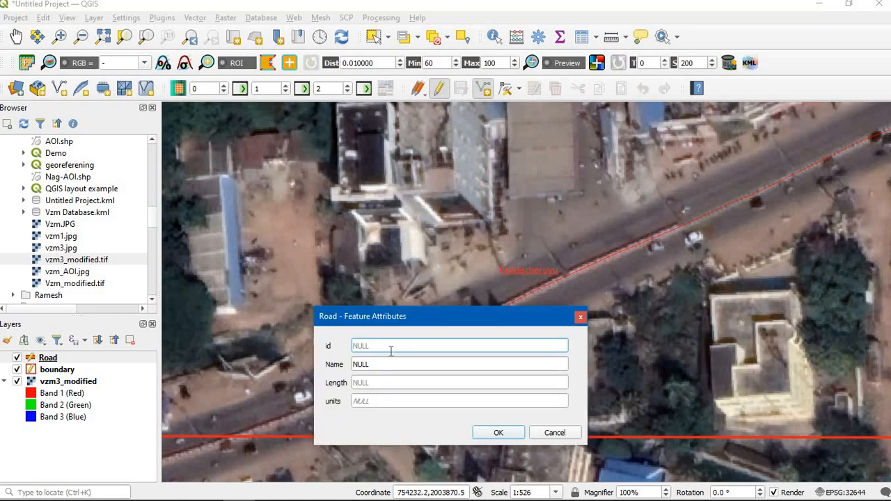
# Save the new Road feature with id 1 and name Main Road.
pyautogui.write('1')
pyautogui.click(395, 366)
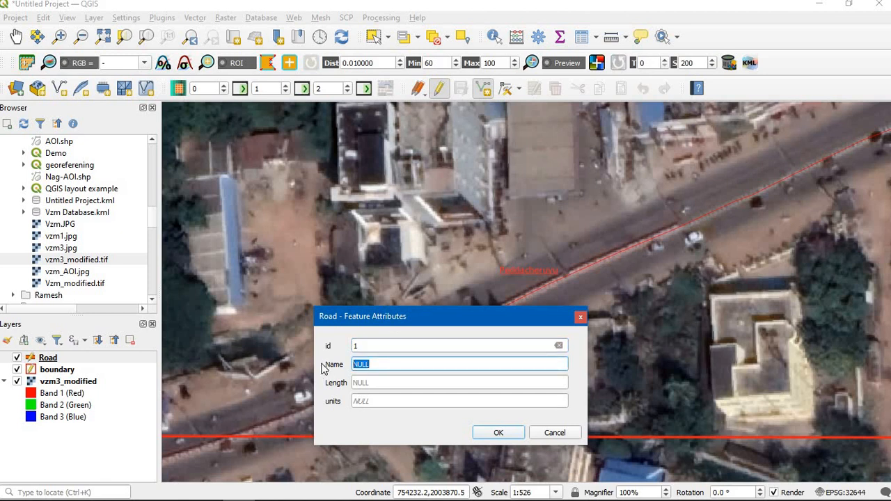
pyautogui.write('Main Road')
pyautogui.click(499, 435)
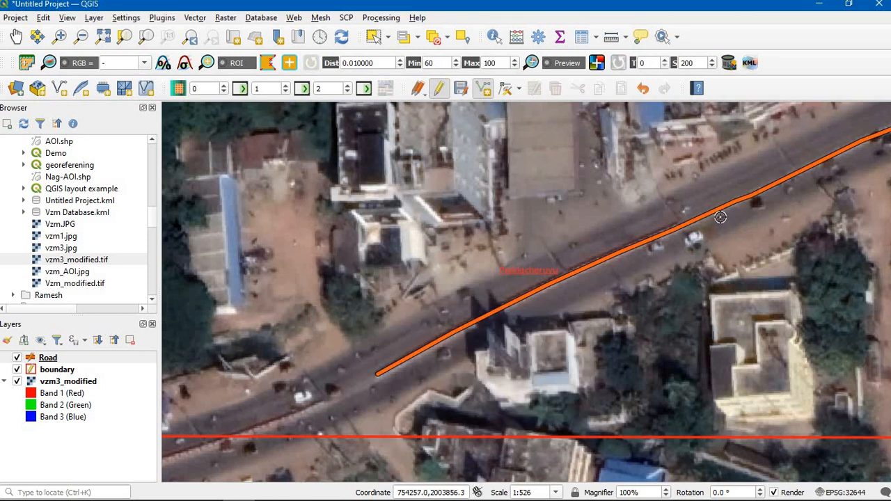
# Examine the finished road line from its southwestern end back east to the junction southeast of the lake.
pyautogui.click(15, 36)
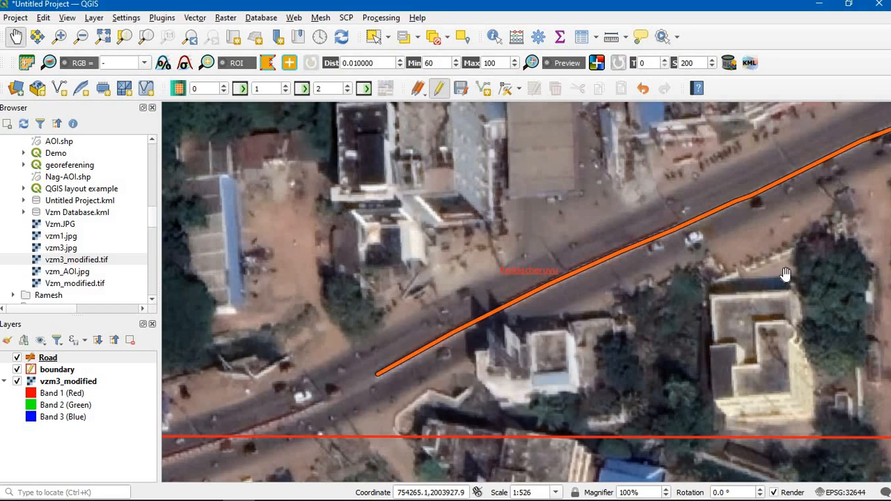
pyautogui.moveTo(808, 226); pyautogui.dragTo(442, 363)
pyautogui.moveTo(697, 258); pyautogui.dragTo(408, 314)
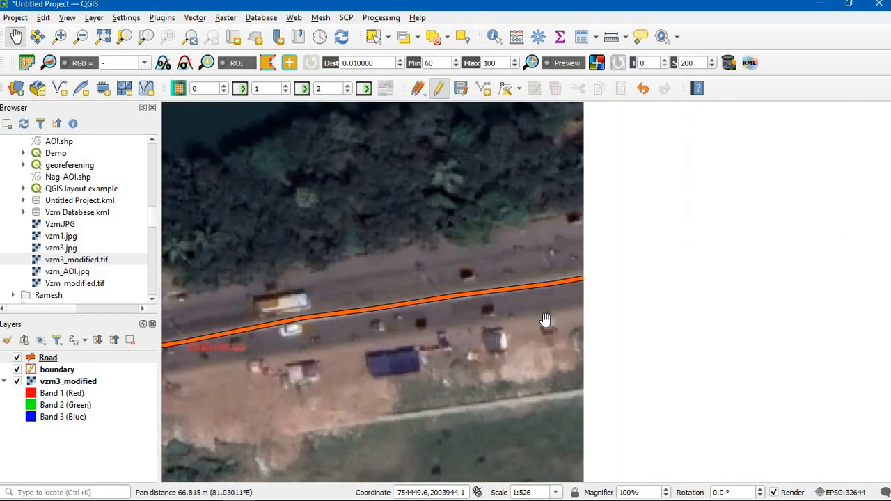
pyautogui.moveTo(694, 296); pyautogui.dragTo(355, 336)
pyautogui.moveTo(755, 294); pyautogui.dragTo(402, 346)
pyautogui.moveTo(822, 281); pyautogui.dragTo(441, 340)
pyautogui.moveTo(761, 308); pyautogui.dragTo(594, 310)
pyautogui.scroll(-3, 465, 307)
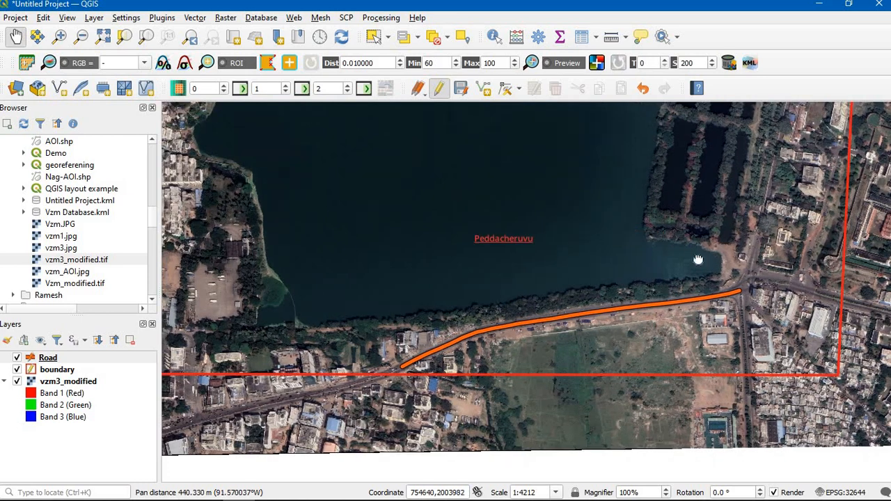
pyautogui.moveTo(698, 260); pyautogui.dragTo(518, 373)
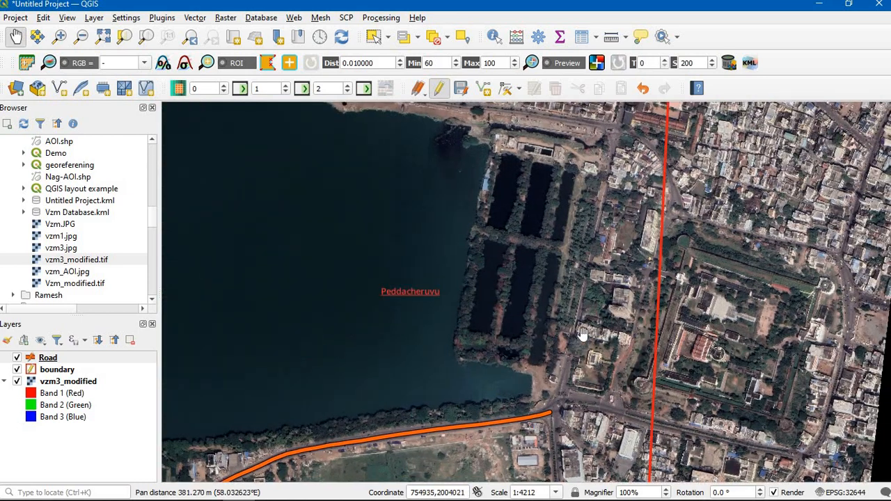
pyautogui.moveTo(504, 304); pyautogui.dragTo(408, 230)
pyautogui.scroll(2, 467, 336)
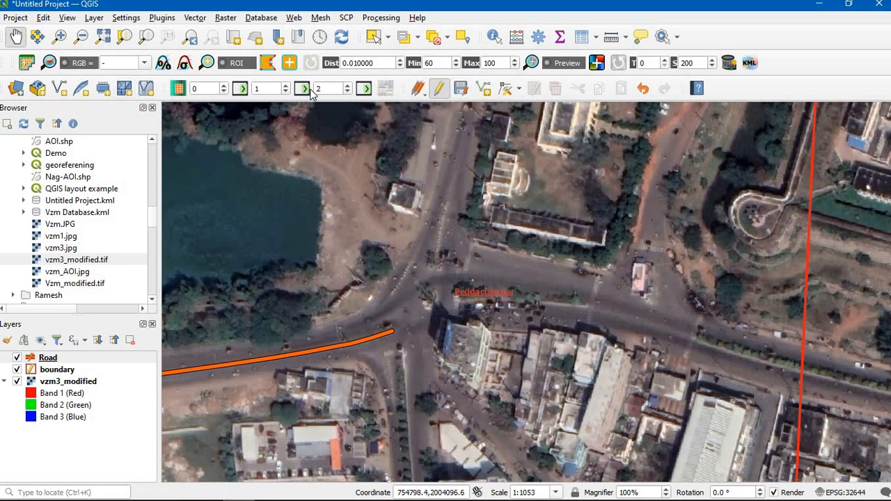
# Keep the Road layer in edit mode and trace a second line from the first line's eastern end through the junction to the eastern boundary.
pyautogui.click(440, 91)
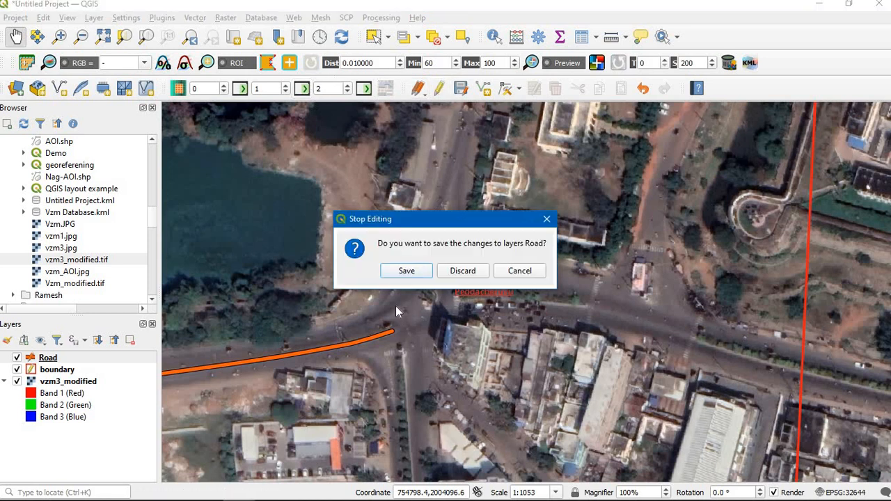
pyautogui.click(535, 276)
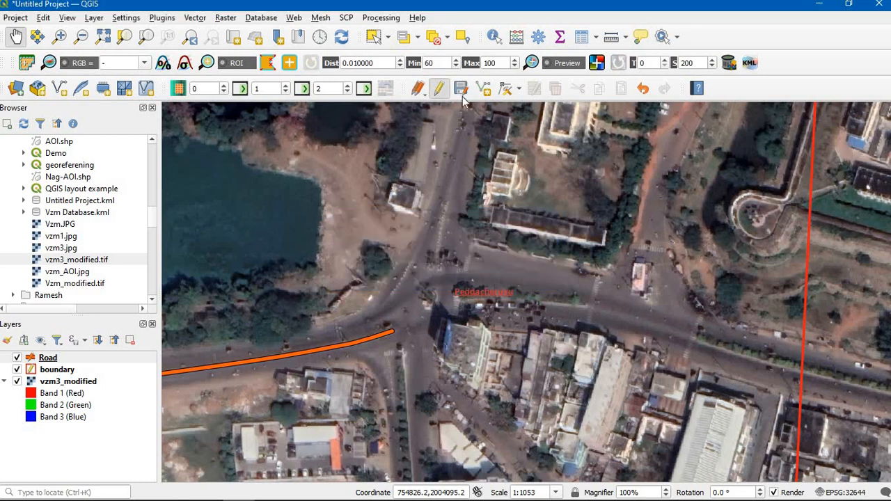
pyautogui.click(487, 91)
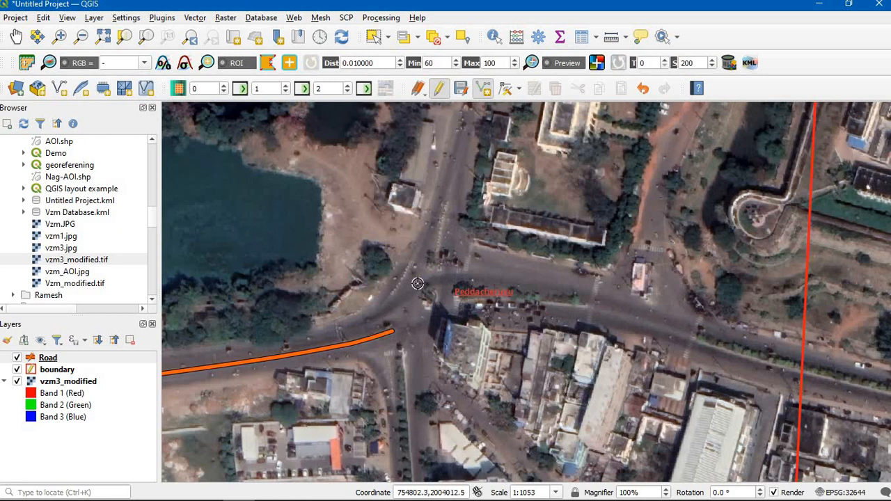
pyautogui.click(394, 332)
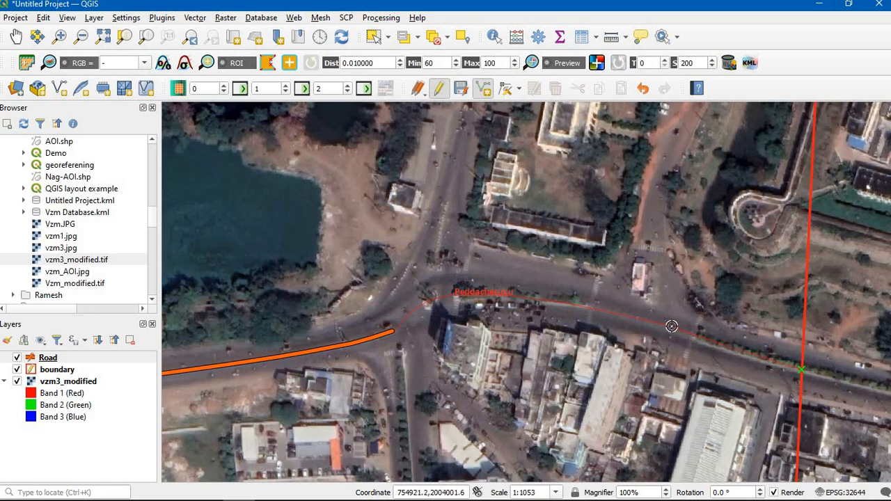
pyautogui.rightClick(673, 327)
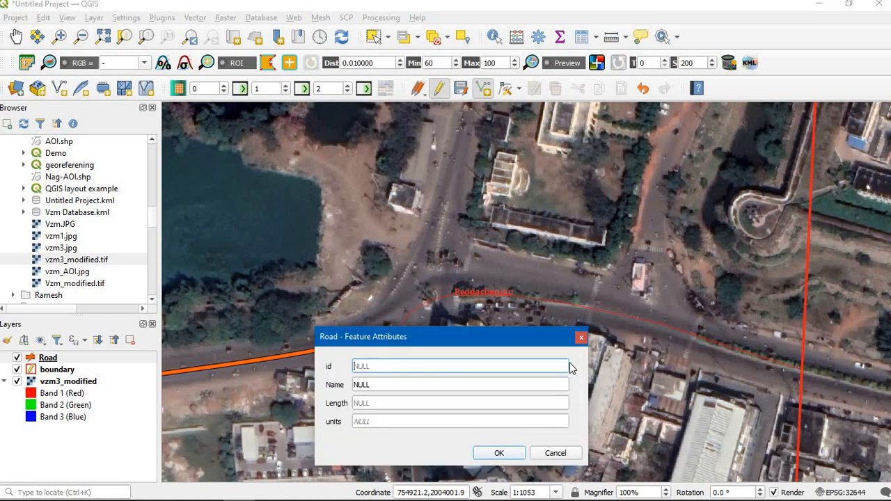
# Save the road line running to the eastern boundary with id 2 and name Main Road.
pyautogui.click(404, 387)
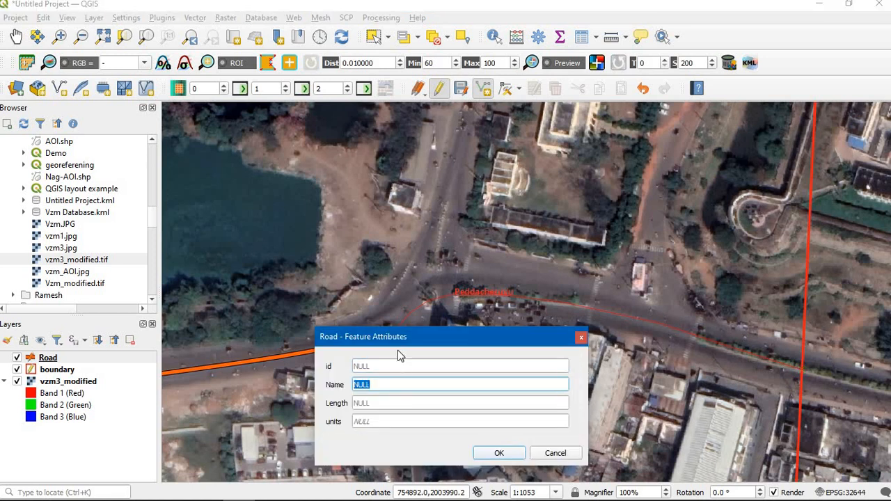
pyautogui.click(391, 367)
pyautogui.write('1')
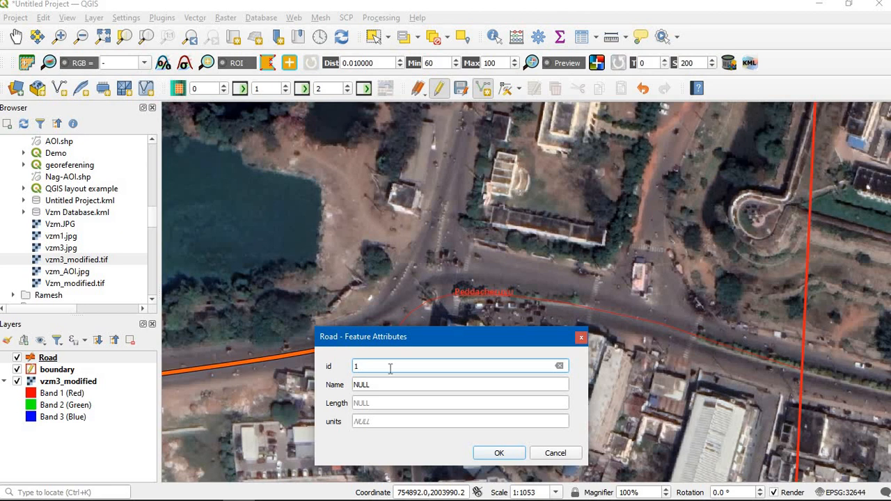
pyautogui.press('BackSpace')
pyautogui.write('2')
pyautogui.click(378, 386)
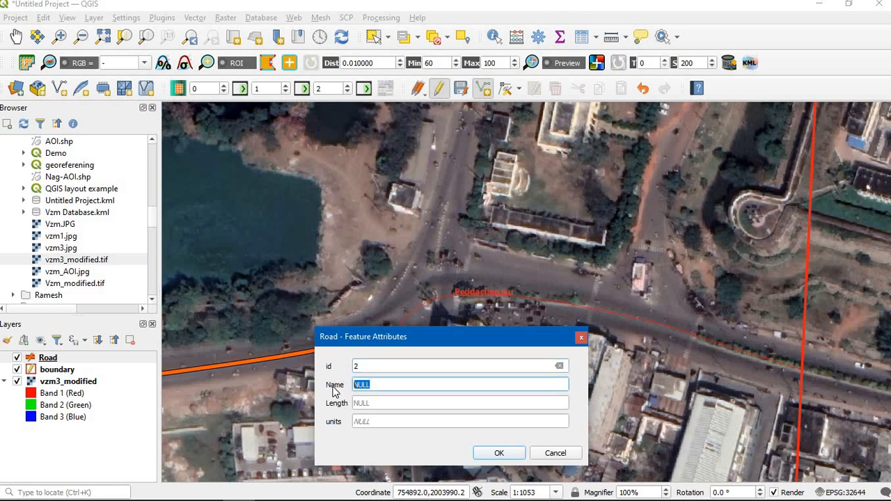
pyautogui.write('Main Road')
pyautogui.click(499, 453)
# Trace a third Road line from the junction northward along the road beside the lake's eastern shore.
pyautogui.moveTo(462, 494)
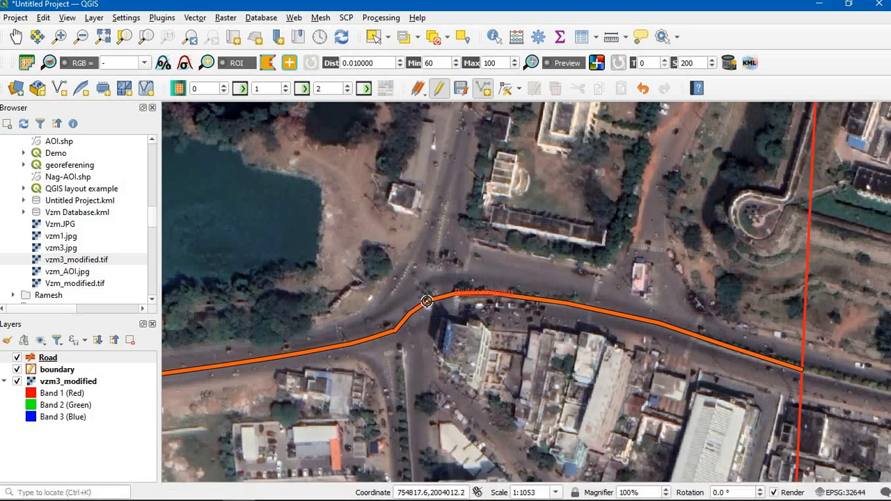
pyautogui.click(427, 301)
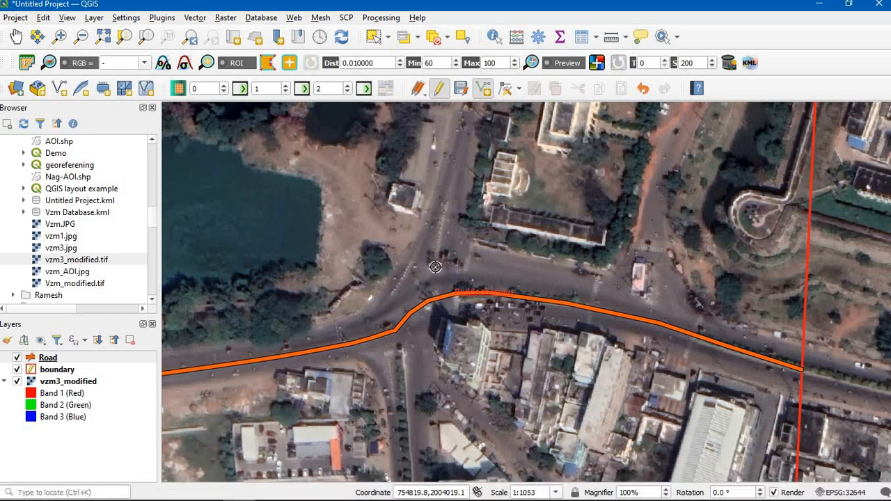
pyautogui.click(444, 204)
pyautogui.click(464, 109)
pyautogui.rightClick(464, 109)
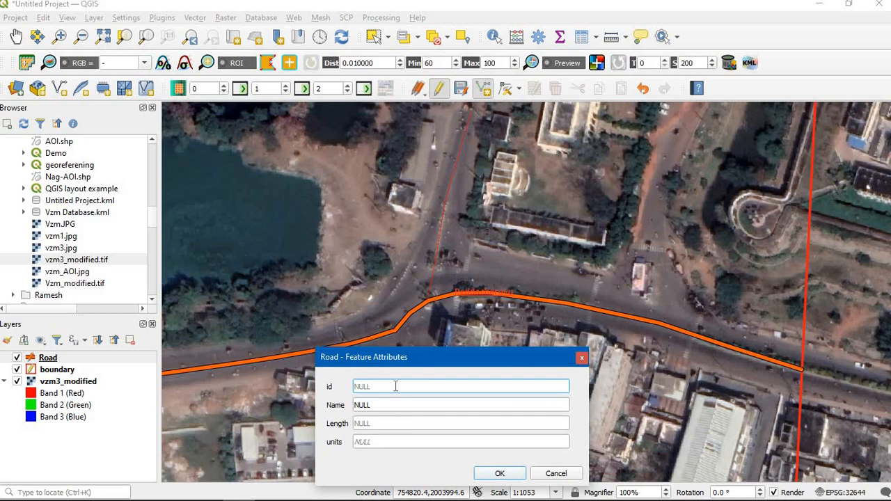
# Save the northbound road line with id 3 and name Mnior Road.
pyautogui.write('3')
pyautogui.press('Tab')
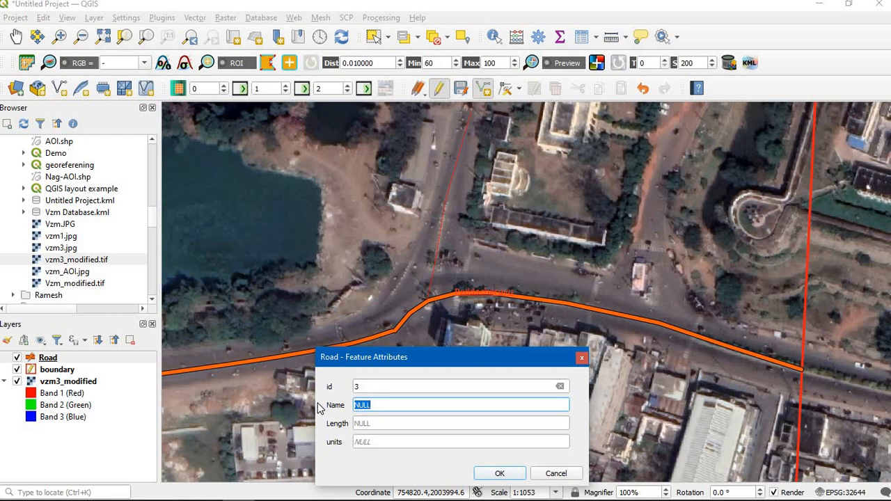
pyautogui.write('Mnior Road')
pyautogui.click(500, 474)
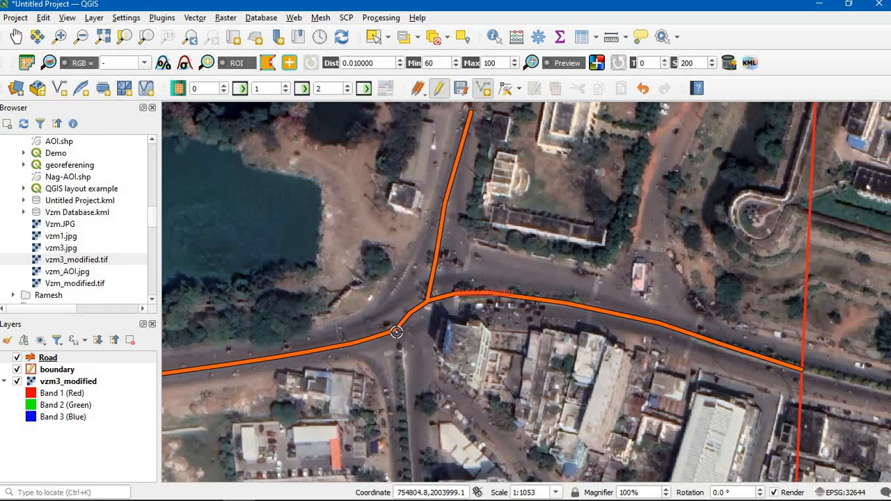
# Finish a fourth Road line running south from the junction and save it with id 4 and name Ring Road.
pyautogui.rightClick(411, 473)
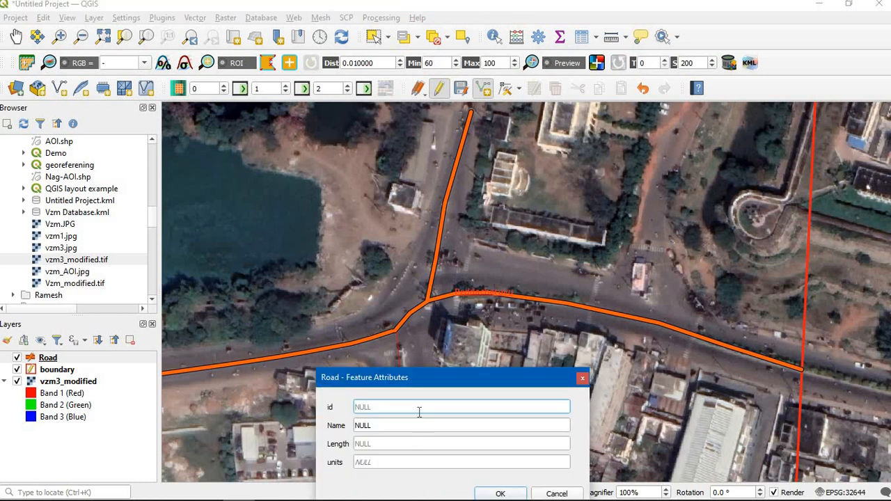
pyautogui.write('4')
pyautogui.click(414, 427)
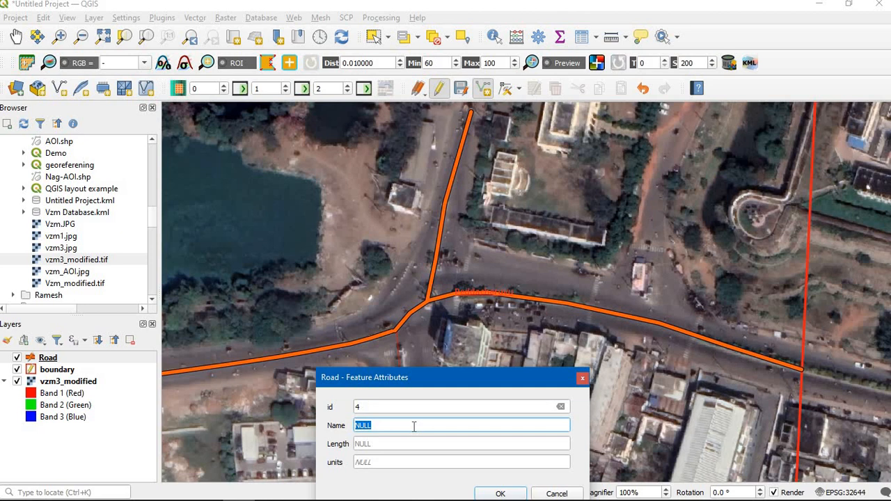
pyautogui.write('Ring Road')
pyautogui.click(500, 494)
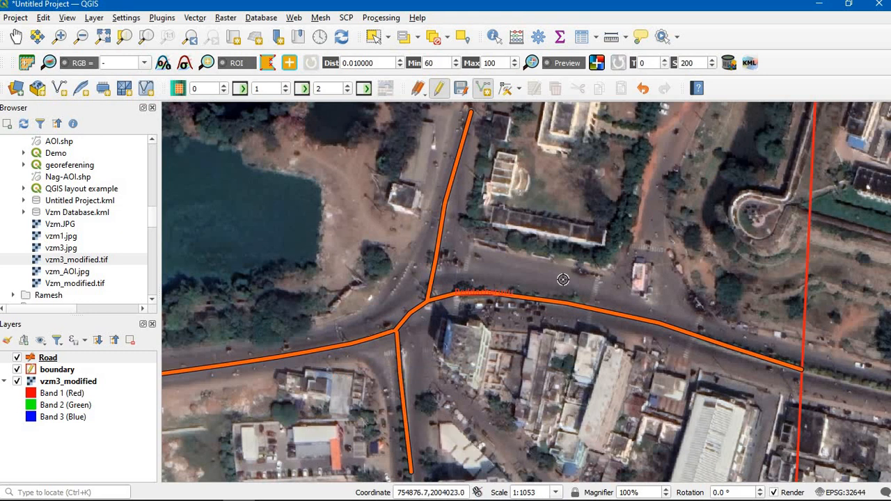
# Open the Field Calculator from the Road layer's attribute table and enter the expression $length /1000.
pyautogui.scroll(-1, 563, 278)
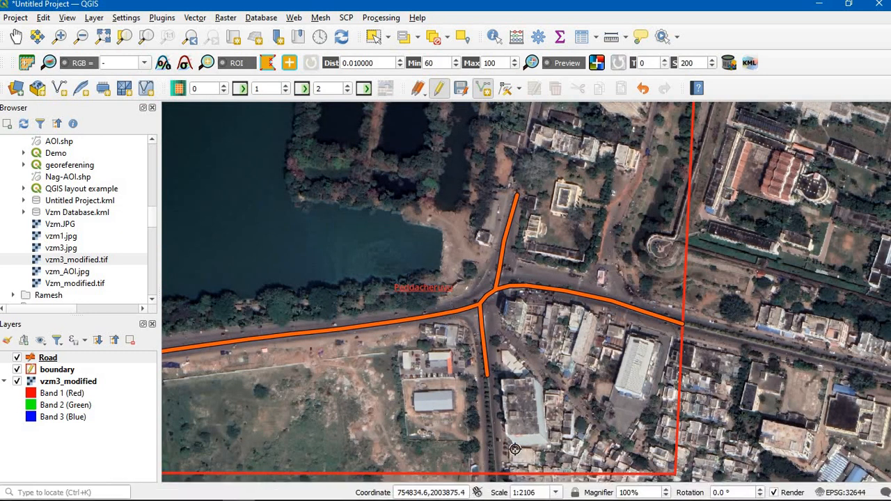
pyautogui.scroll(-1, 539, 367)
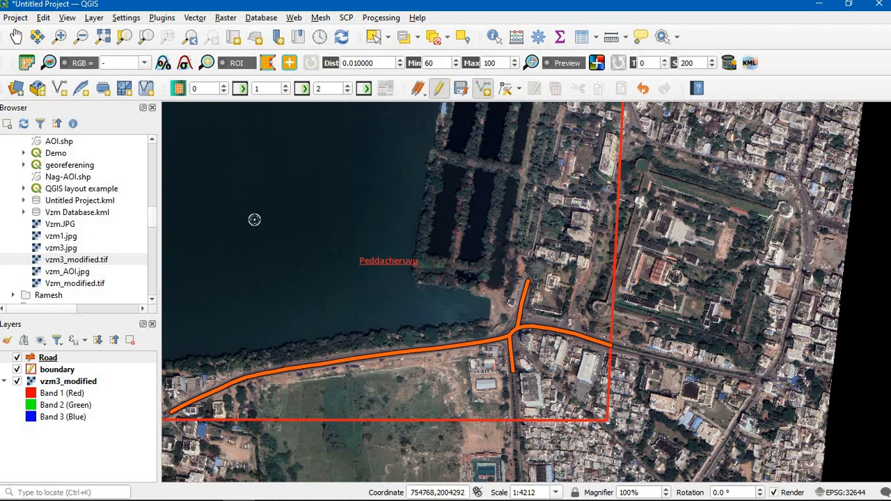
pyautogui.rightClick(56, 365)
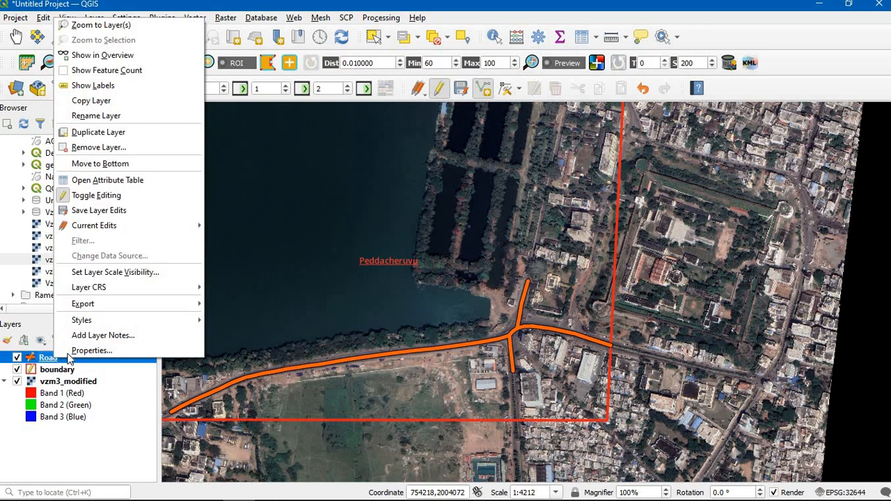
pyautogui.click(139, 181)
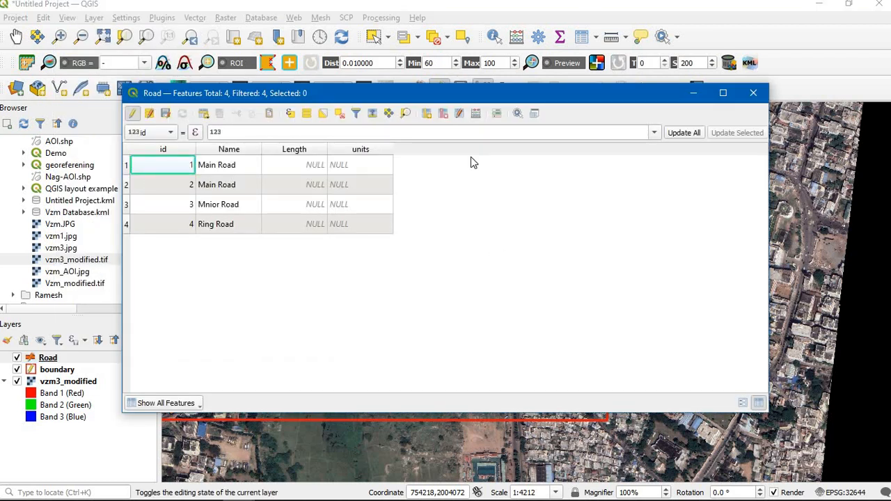
pyautogui.click(477, 114)
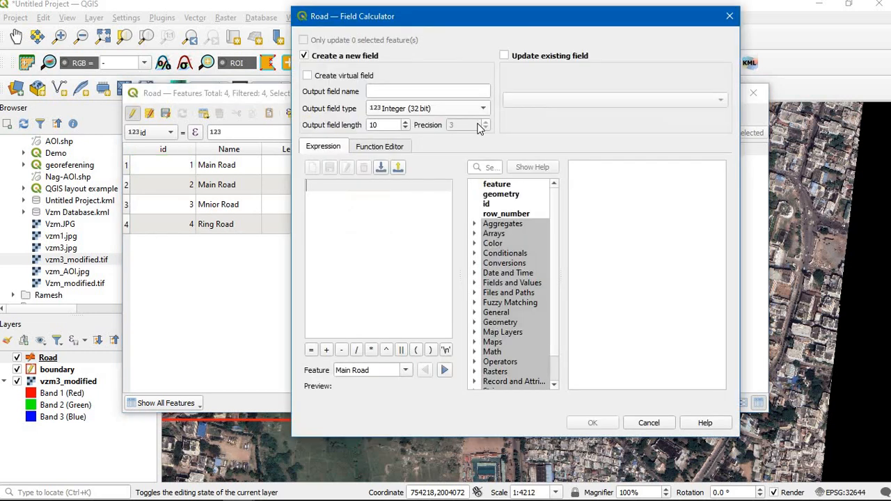
pyautogui.scroll(-1, 512, 286)
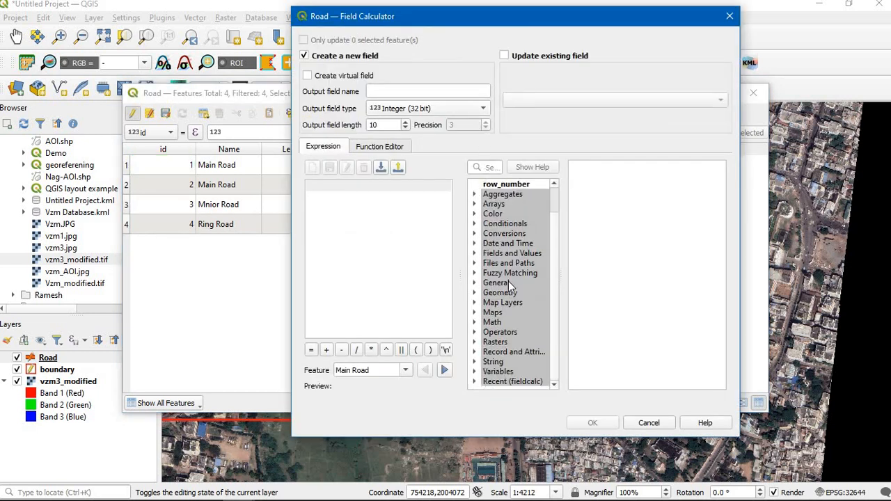
pyautogui.click(474, 295)
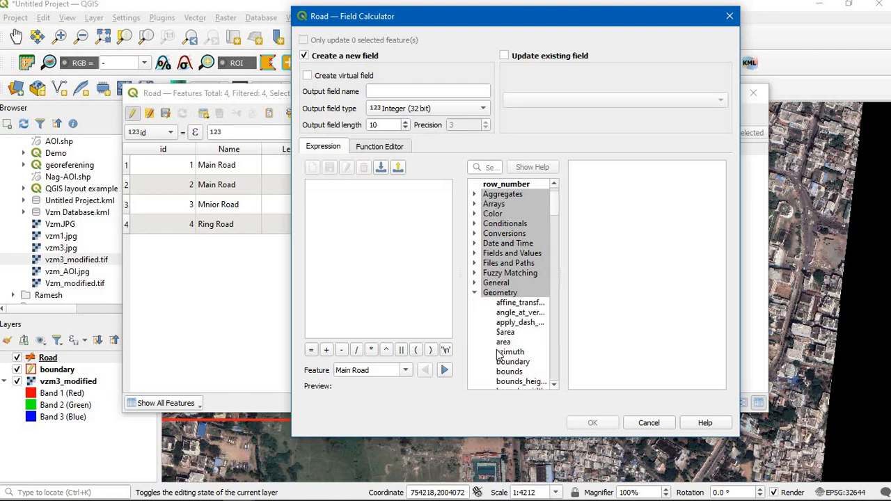
pyautogui.scroll(-4, 527, 355)
pyautogui.scroll(-3, 527, 355)
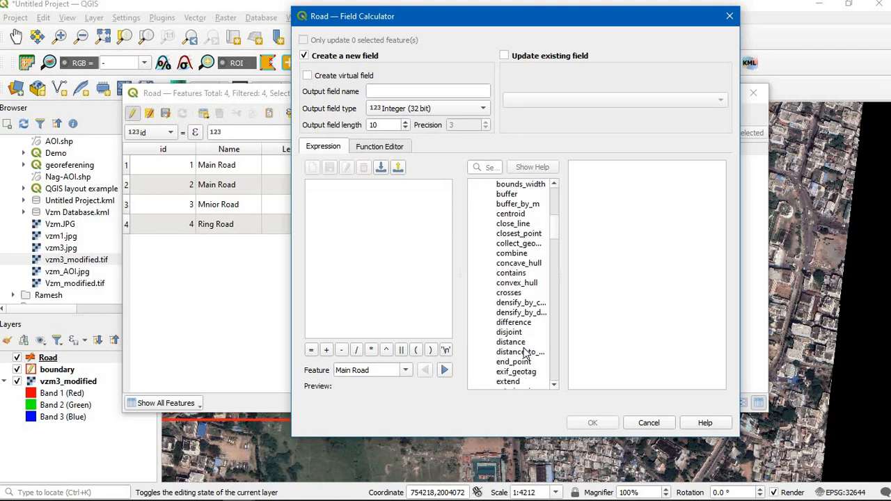
pyautogui.scroll(-6, 525, 354)
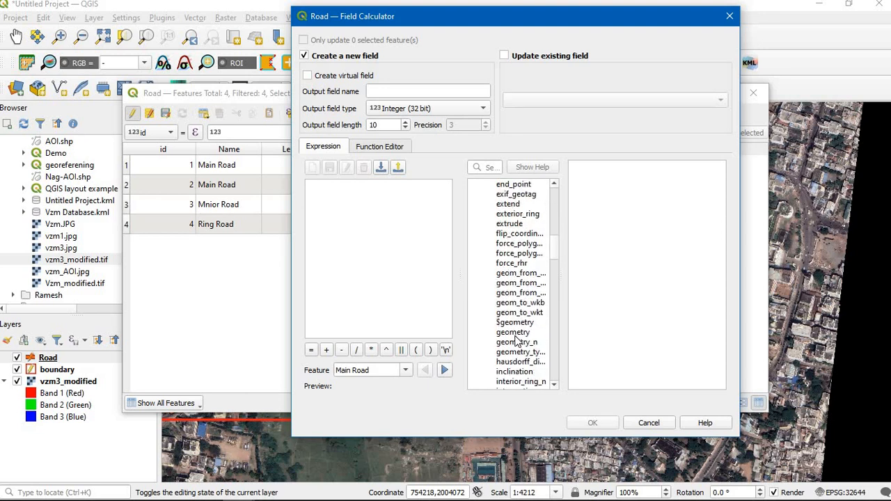
pyautogui.scroll(-6, 516, 341)
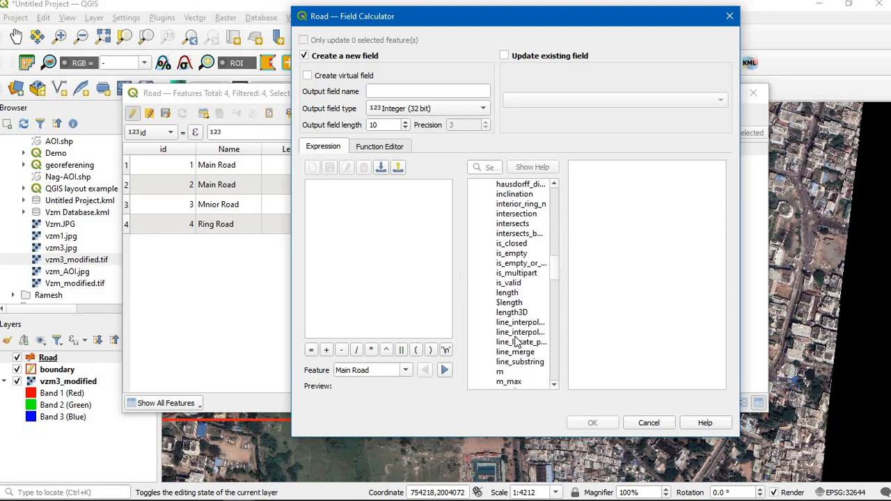
pyautogui.doubleClick(509, 304)
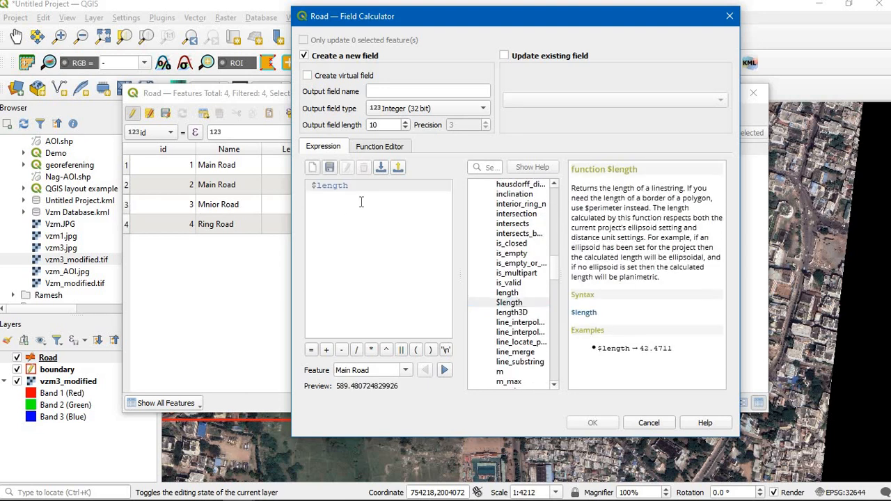
pyautogui.write('/1000')
# Update the existing Length field of all road features with the calculated expression.
pyautogui.click(507, 57)
pyautogui.click(553, 103)
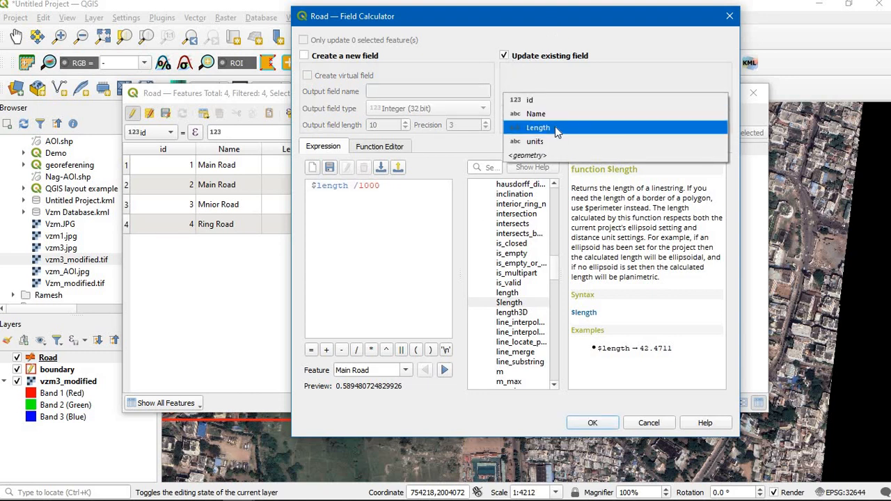
pyautogui.click(555, 127)
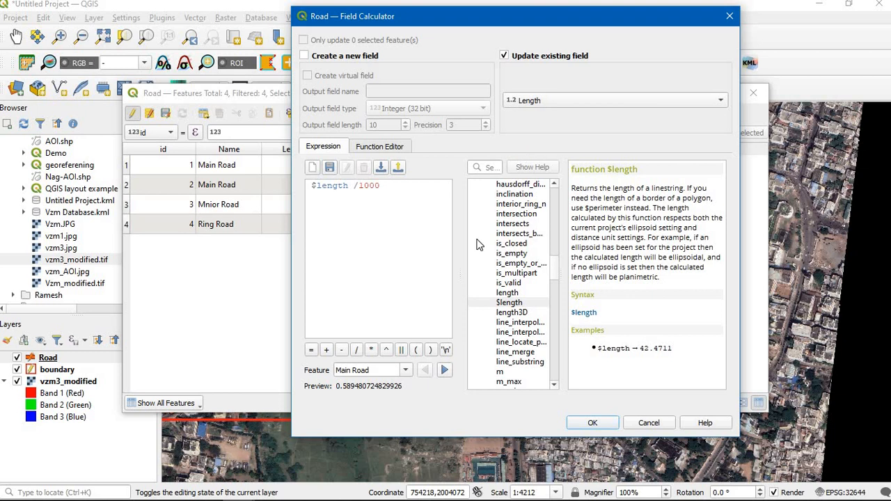
pyautogui.click(592, 426)
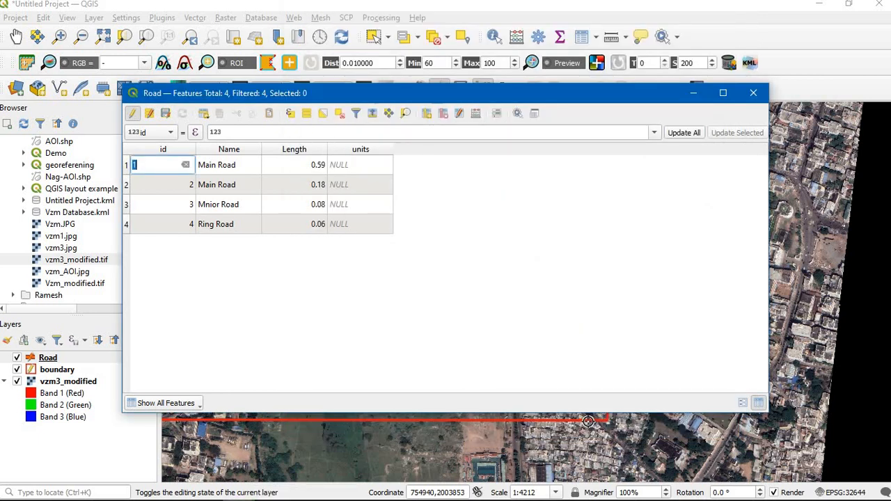
# Fill in Km as the units value for all four road records.
pyautogui.doubleClick(364, 168)
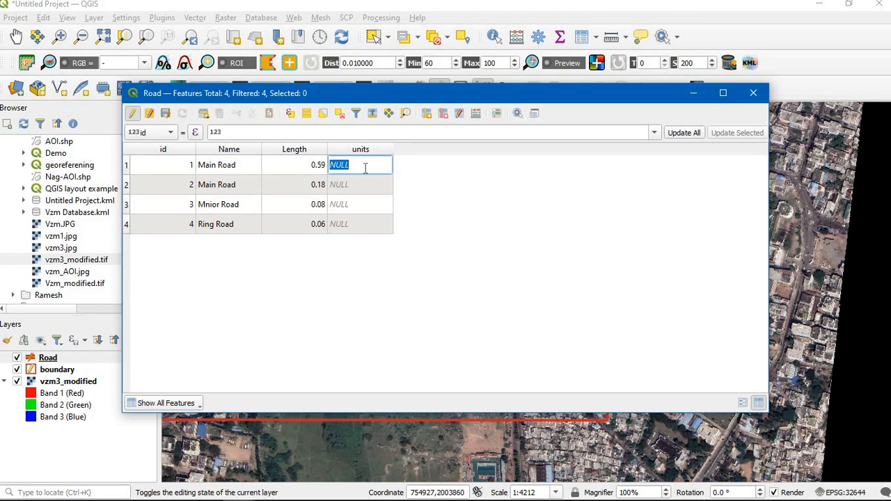
pyautogui.write('Km')
pyautogui.doubleClick(355, 183)
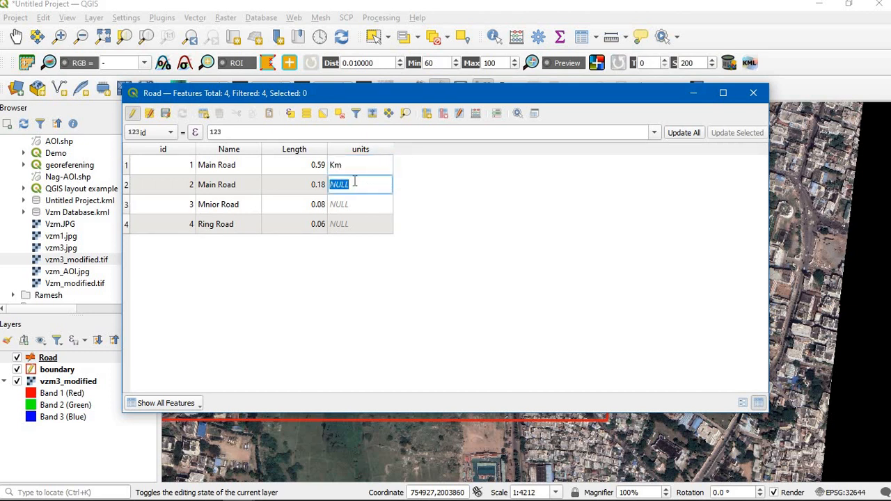
pyautogui.write('Km')
pyautogui.doubleClick(355, 204)
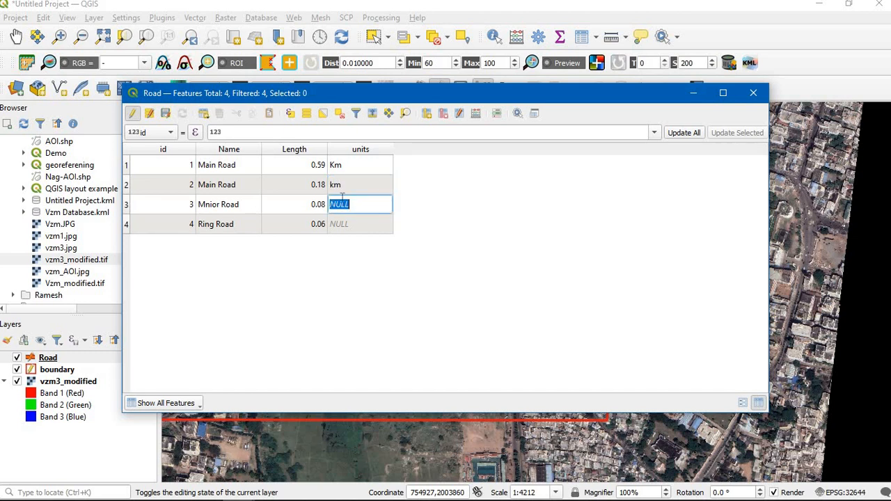
pyautogui.write('Km')
pyautogui.doubleClick(347, 223)
pyautogui.write('Km')
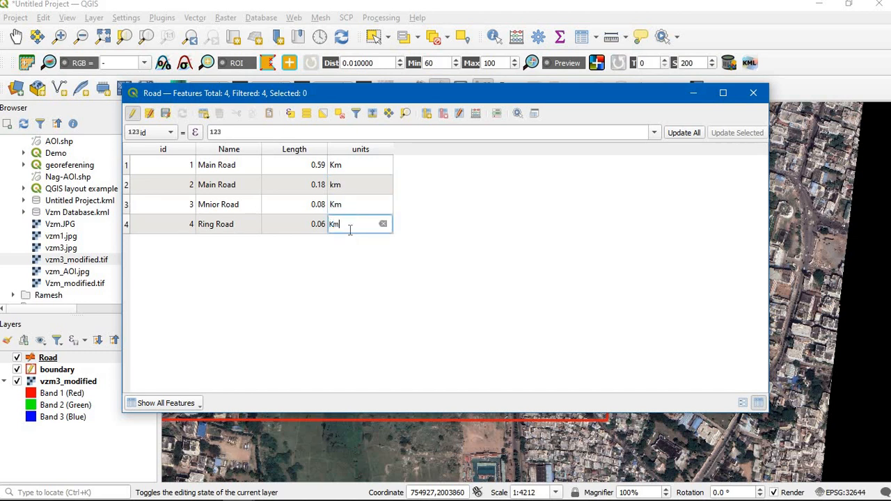
pyautogui.doubleClick(358, 185)
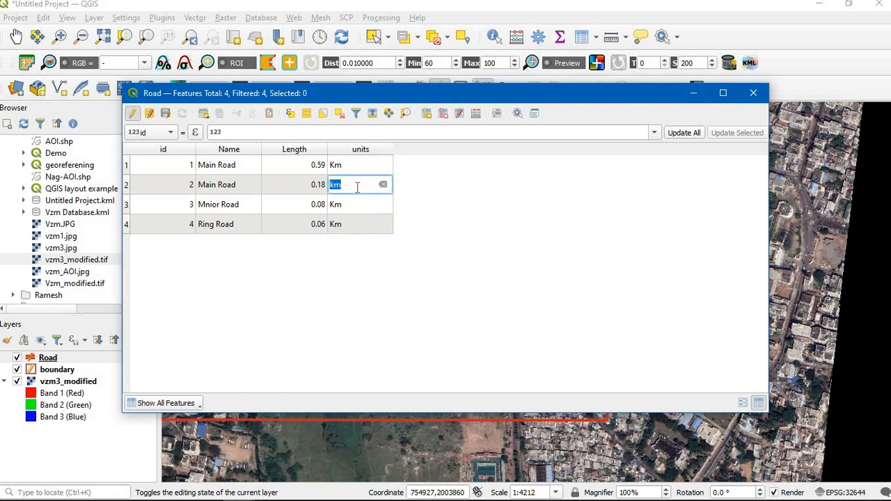
pyautogui.write('Km')
pyautogui.click(417, 268)
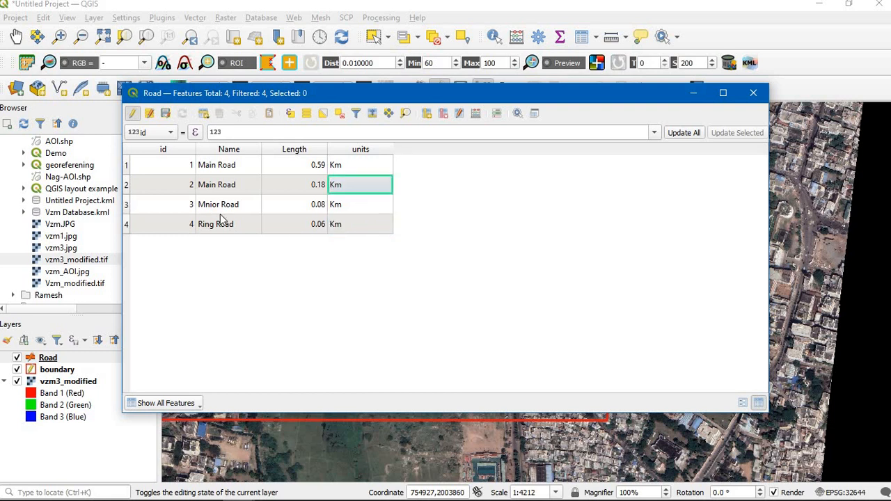
# Close the Road attribute table and save the layer's edits.
pyautogui.click(753, 93)
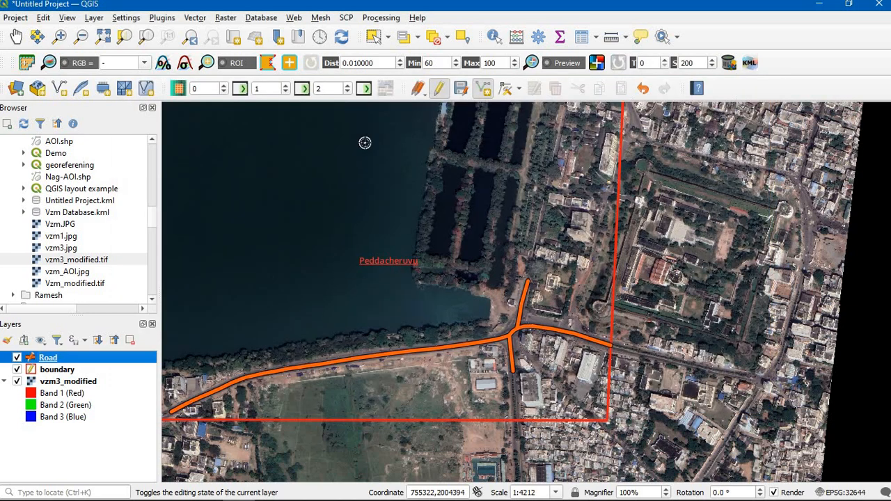
pyautogui.rightClick(90, 360)
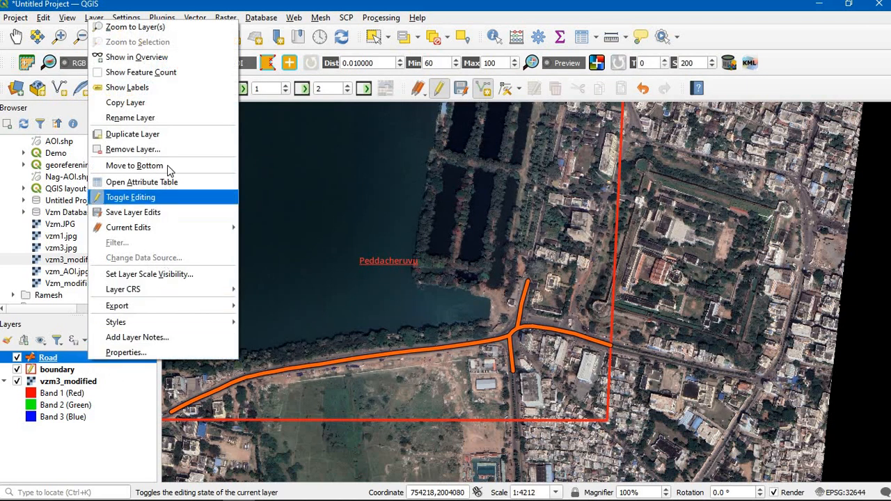
pyautogui.click(163, 214)
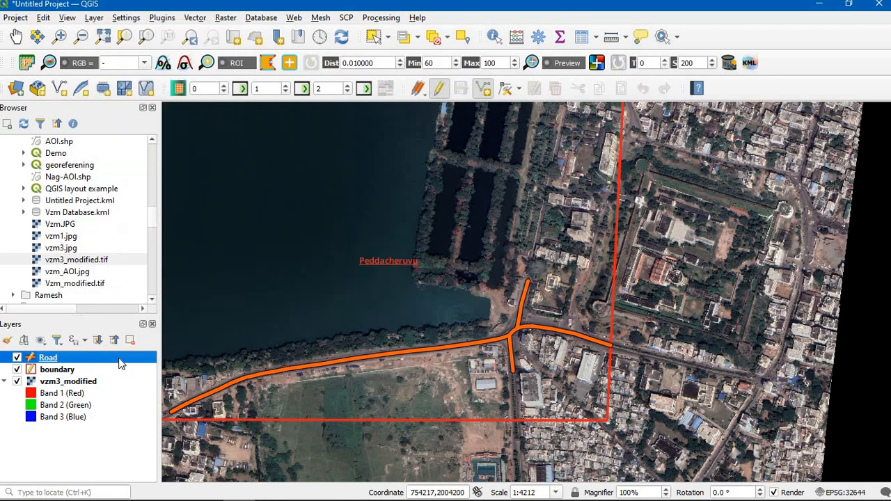
# Turn on single labels for the Road layer, using the Name field as the label value.
pyautogui.rightClick(120, 363)
pyautogui.click(171, 355)
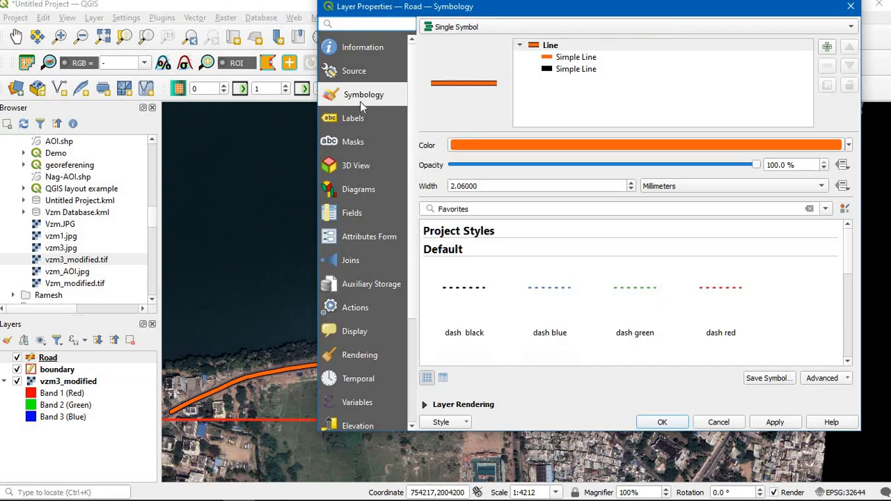
pyautogui.click(357, 119)
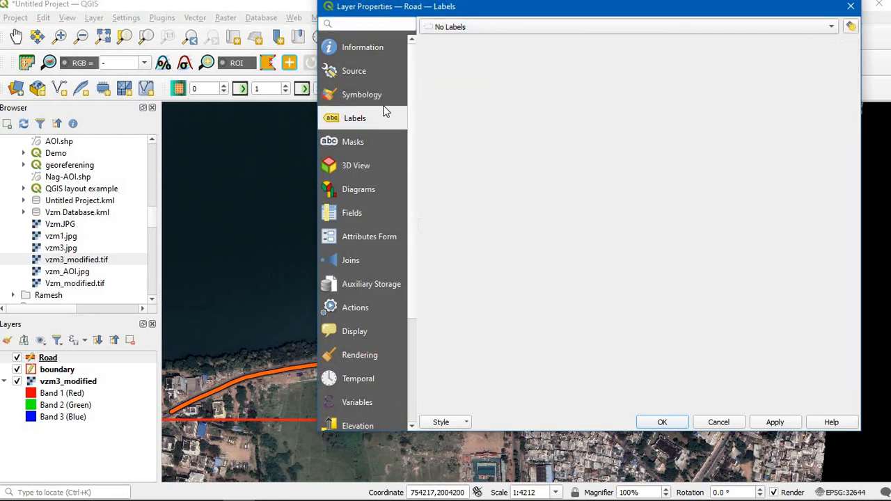
pyautogui.click(661, 28)
pyautogui.click(538, 87)
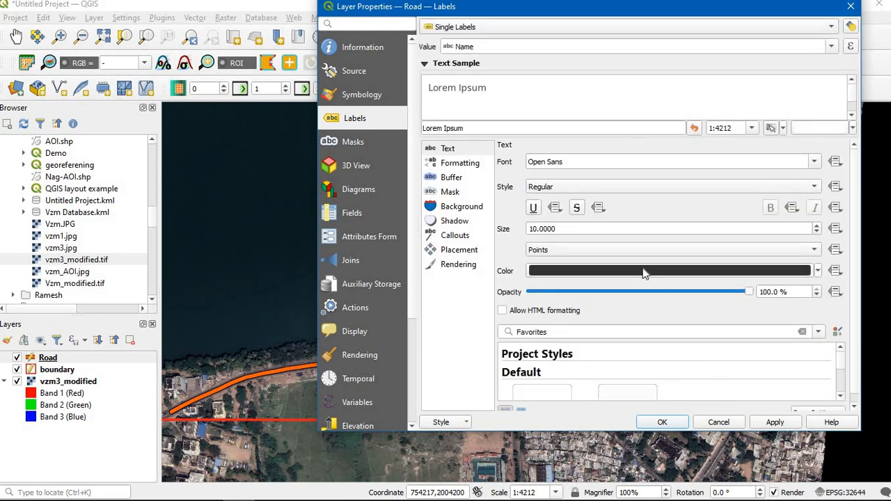
# Set the road label text colour to blue (#0e4cf6).
pyautogui.click(644, 273)
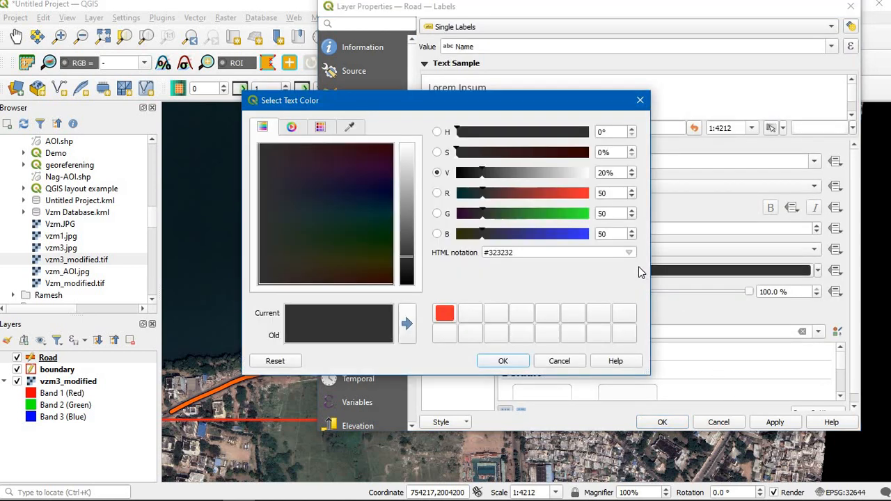
pyautogui.click(586, 214)
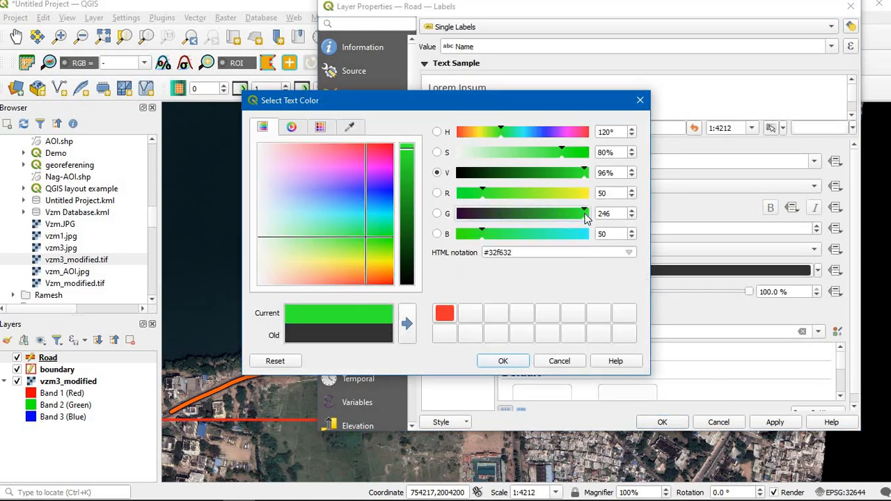
pyautogui.click(387, 196)
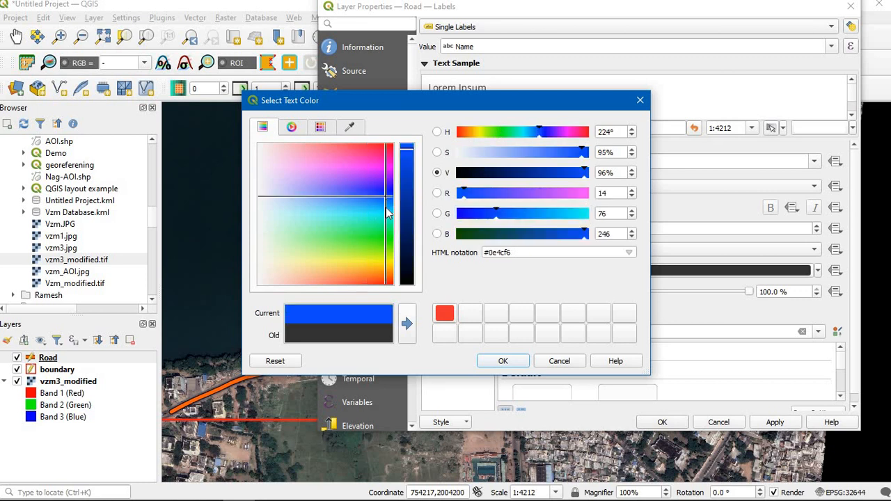
pyautogui.click(501, 362)
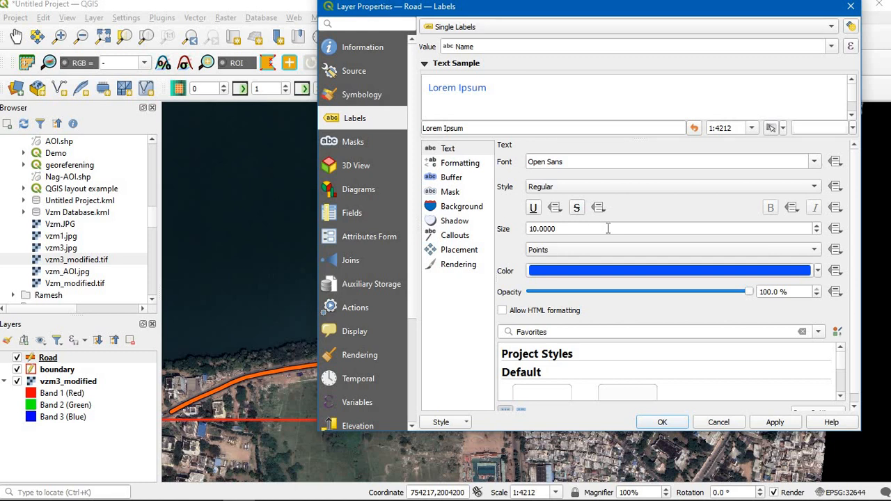
# Set the road label font style to Semibold and apply the label settings to the layer.
pyautogui.click(606, 184)
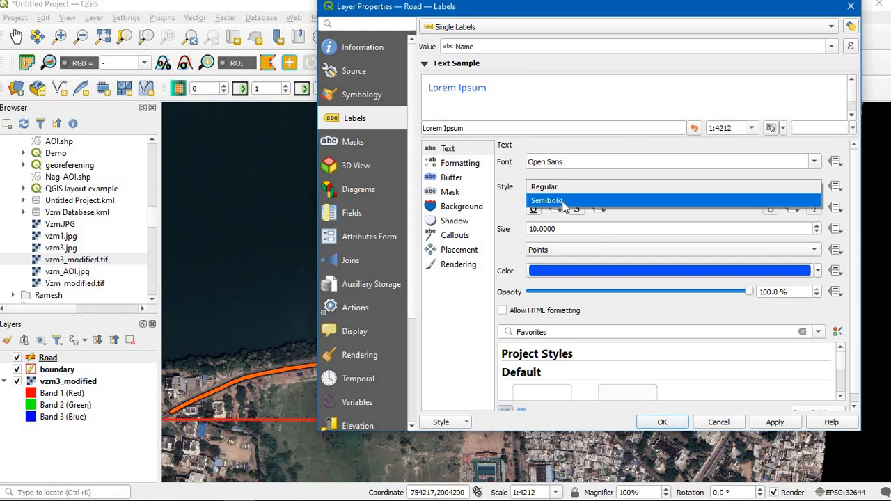
pyautogui.click(564, 209)
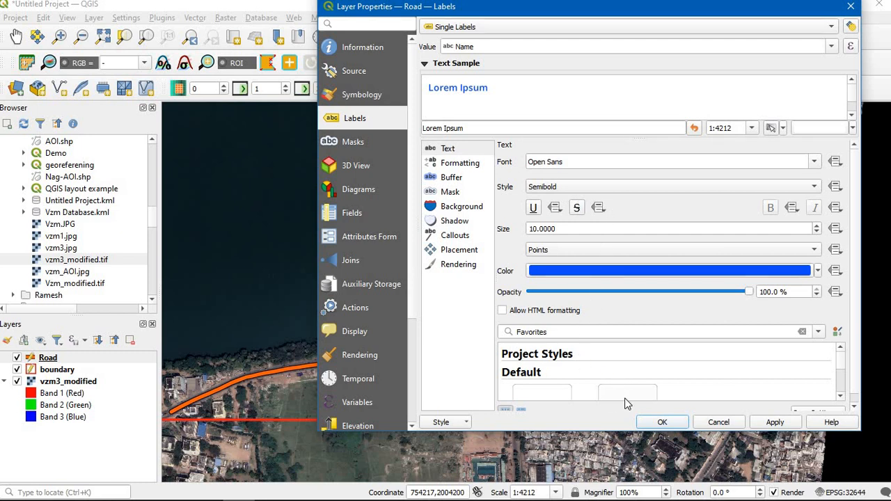
pyautogui.moveTo(841, 369); pyautogui.dragTo(836, 336)
pyautogui.scroll(-2, 830, 392)
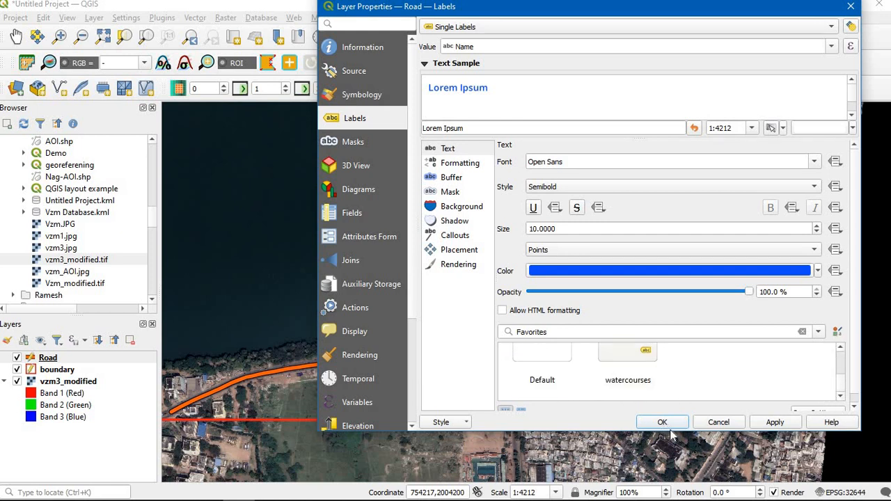
pyautogui.click(779, 423)
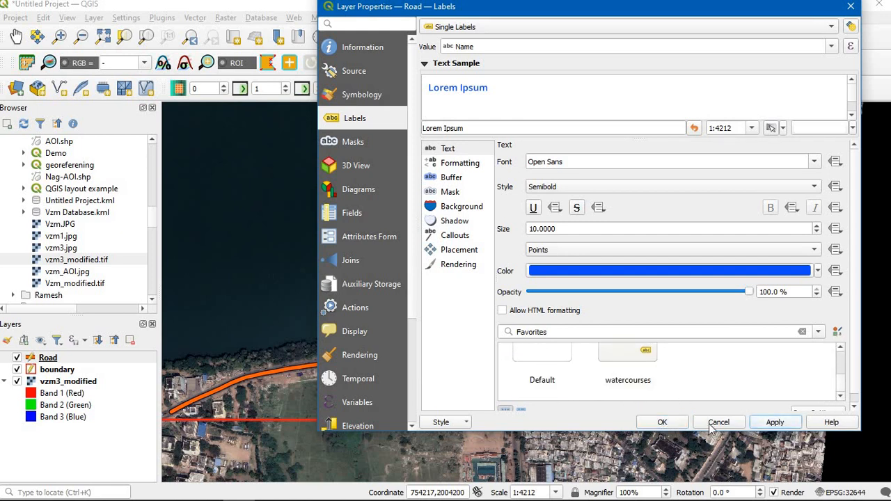
pyautogui.click(663, 422)
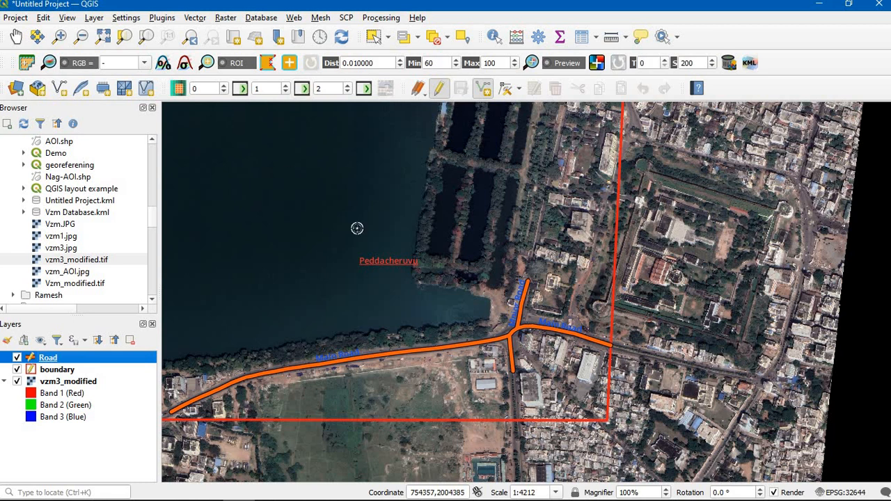
# Bring the whole boundary polygon and the labelled roads into view on the map.
pyautogui.scroll(-1, 386, 249)
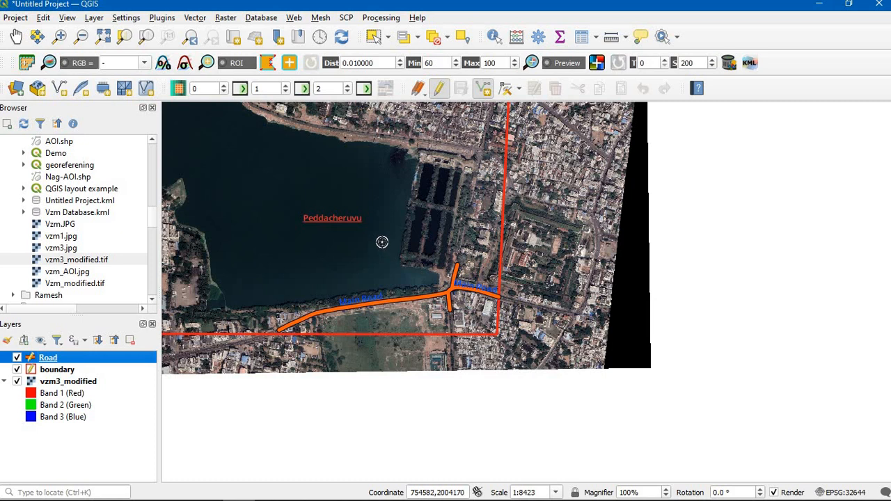
pyautogui.click(16, 37)
pyautogui.moveTo(205, 185); pyautogui.dragTo(417, 268)
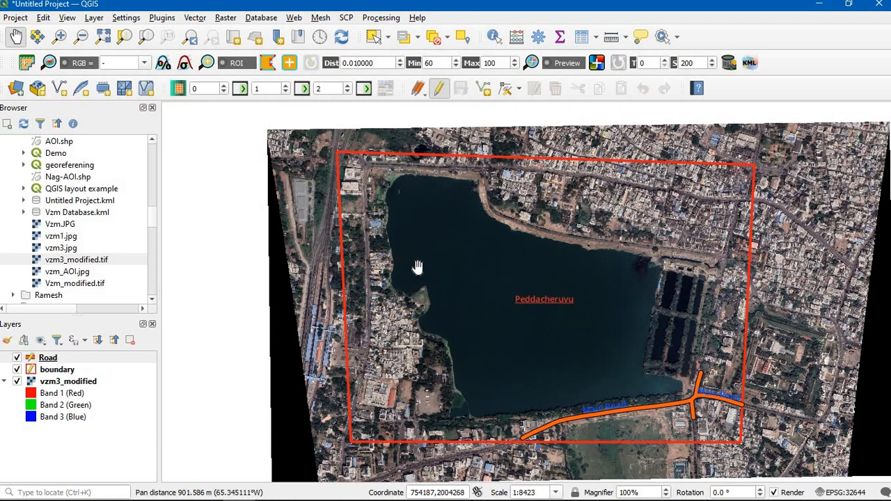